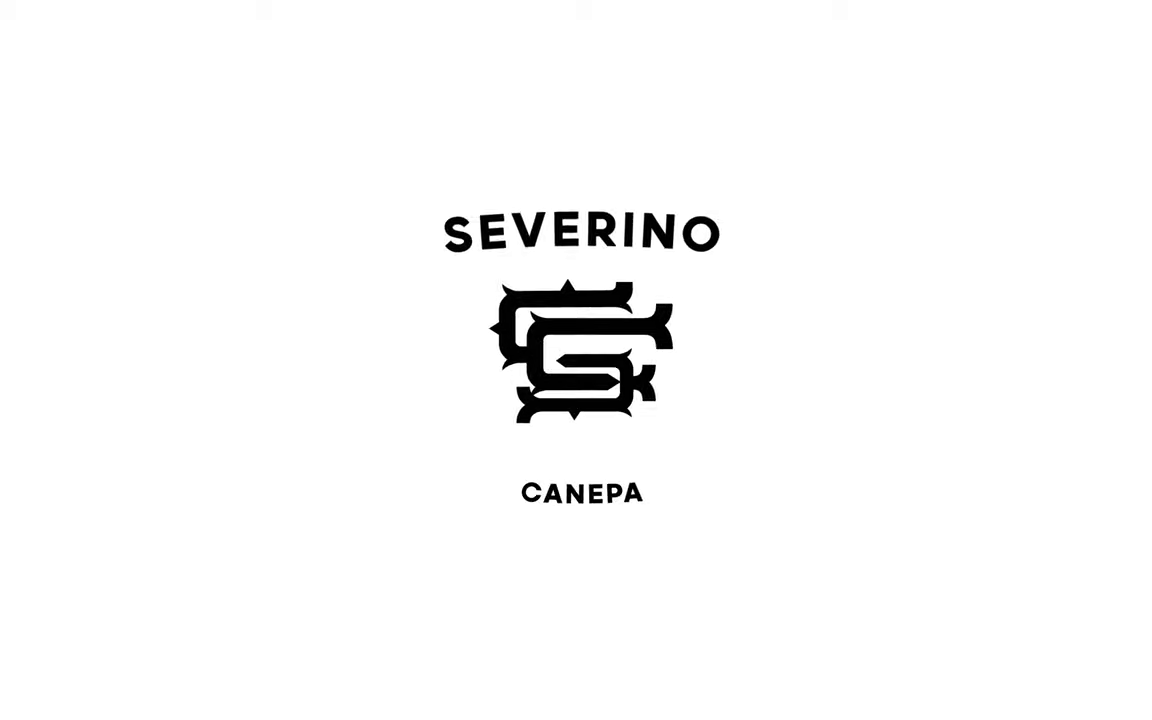
Step: Switch to the Pen tool to start a path down the skull's centre
key(p)
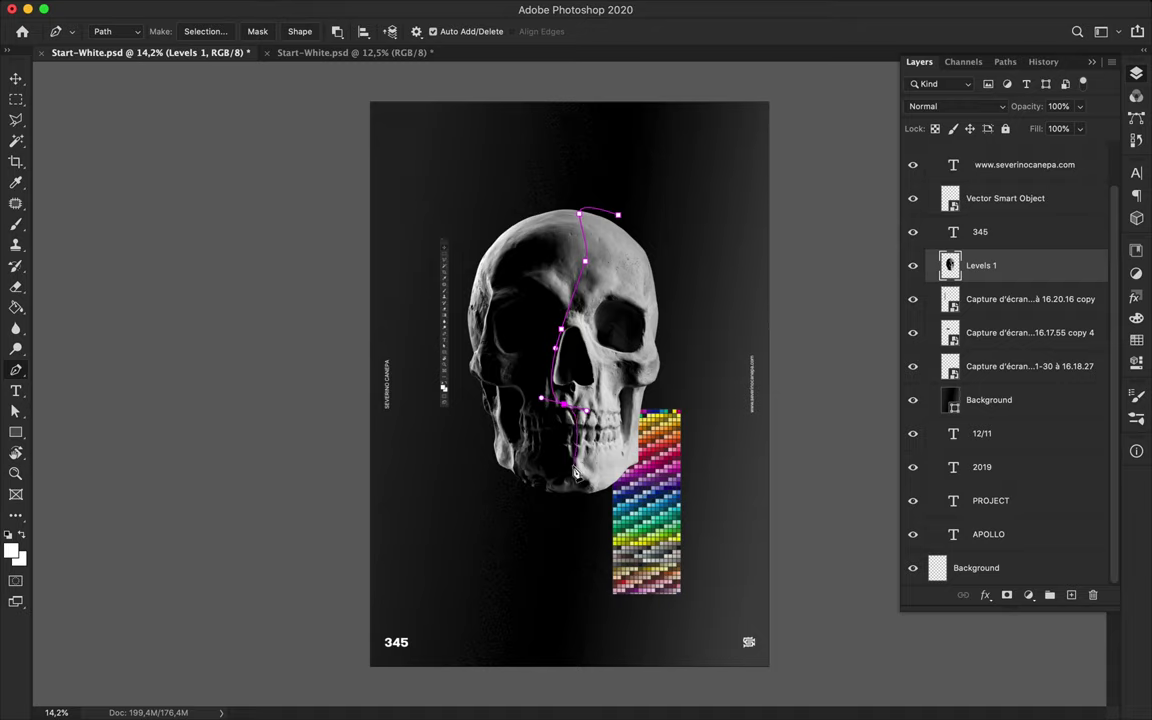
Step: Finish the centre path, make it a selection and copy the skull half to a new layer
drag(574, 515, 693, 318)
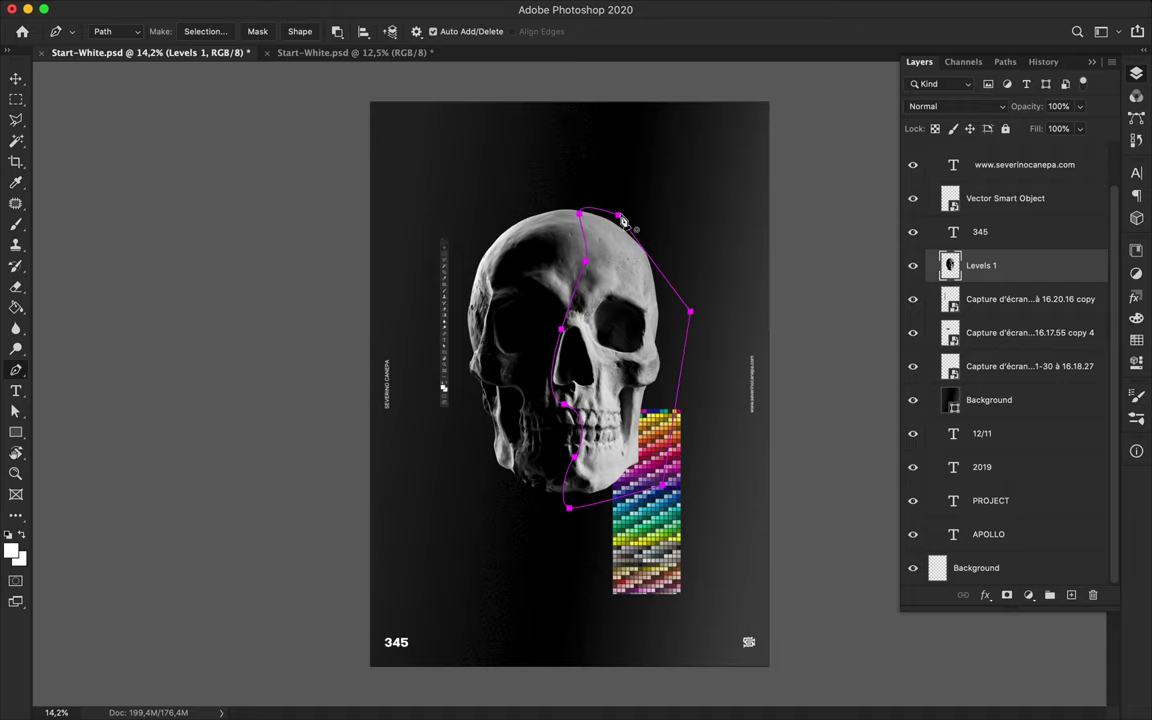
scroll(570, 385, up, 3)
scroll(570, 385, up, 2)
click(205, 31)
key(Return)
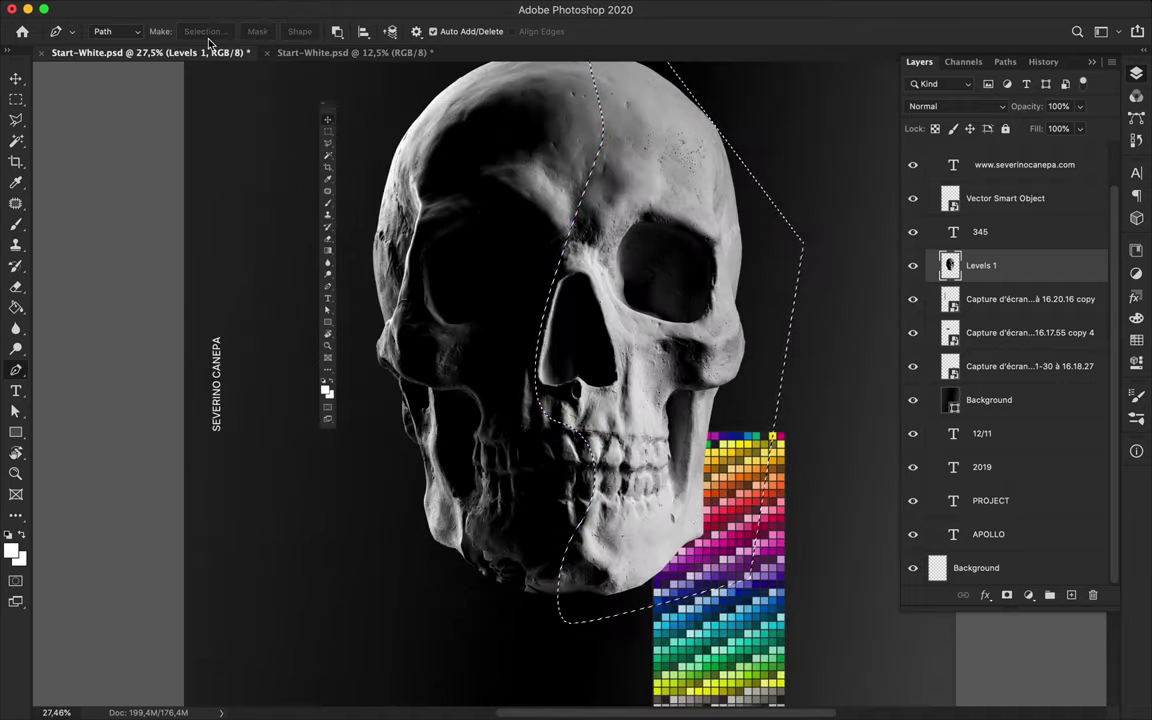
key(ctrl+j)
Step: Hide the full skull, move the half skull right and shift the panel screenshot down-left
key(v)
click(912, 299)
scroll(600, 250, down, 3)
drag(600, 250, 692, 270)
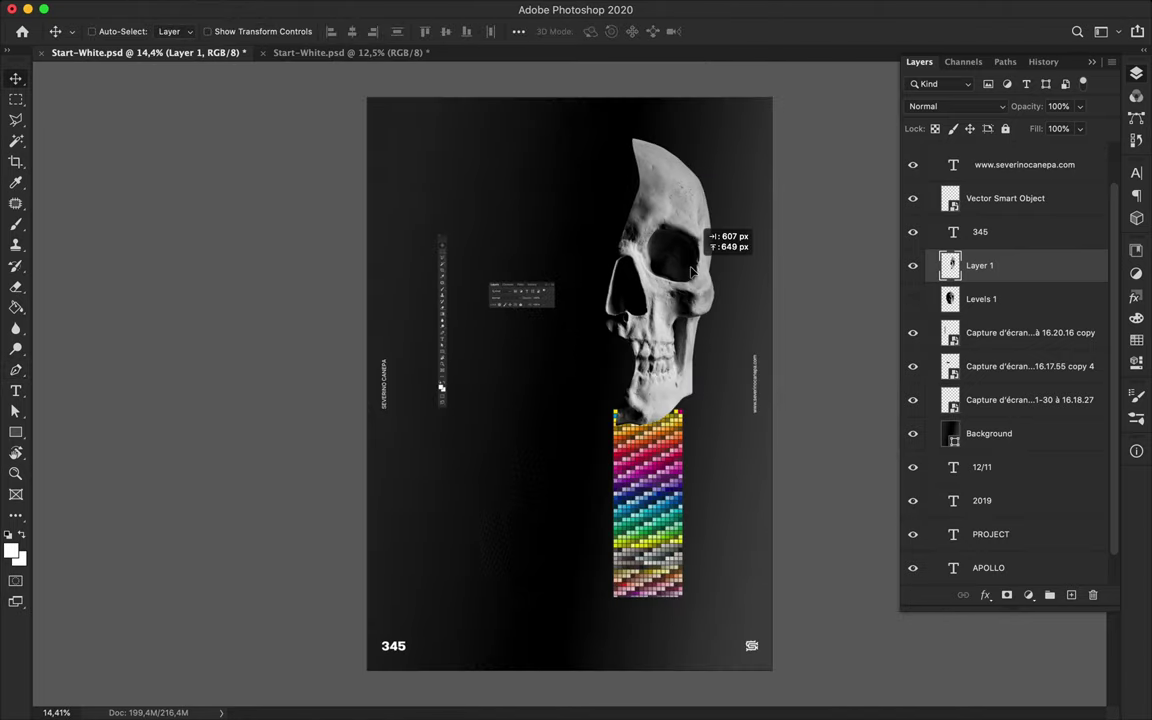
click(648, 505)
drag(530, 295, 484, 482)
scroll(470, 490, up, 1)
scroll(470, 490, down, 1)
Step: Move Layer 1 through Background below the text layers in the stack
click(989, 433)
scroll(1000, 350, up, 2)
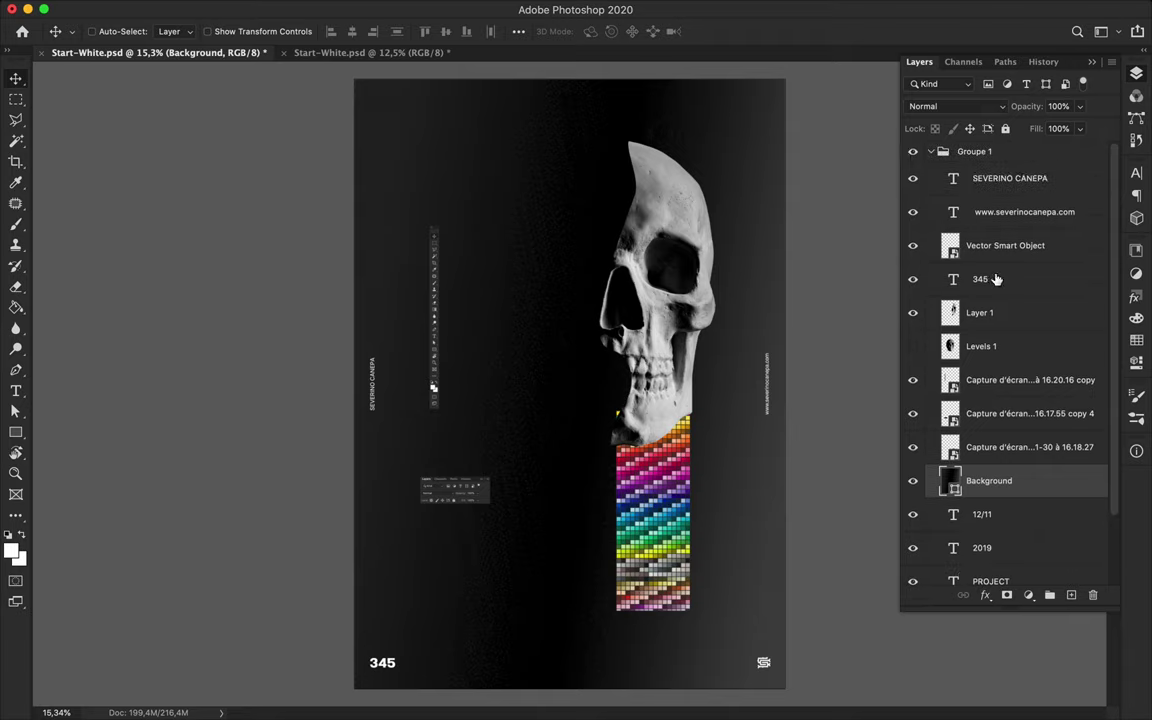
shift+click(985, 382)
mouse_move(985, 382)
mouse_down()
mouse_move(1019, 595)
mouse_move(1008, 548)
mouse_up()
click(1000, 548)
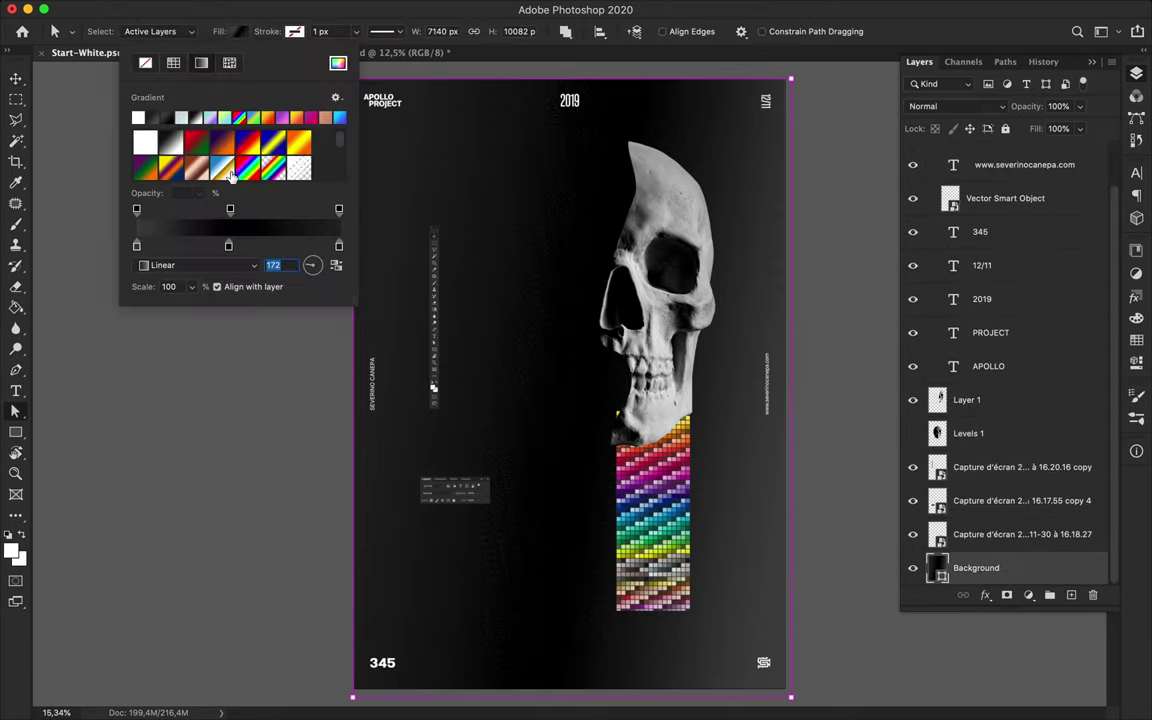
Step: Set the background gradient's left colour stop to a very dark grey
drag(592, 533, 596, 532)
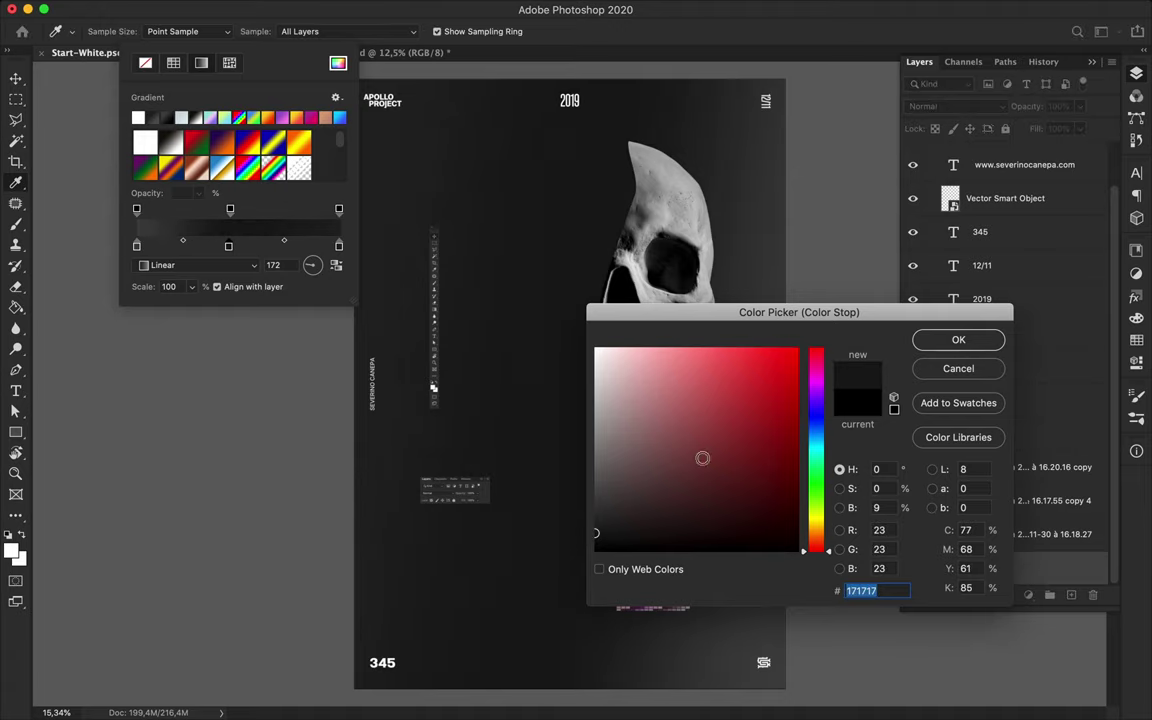
click(935, 342)
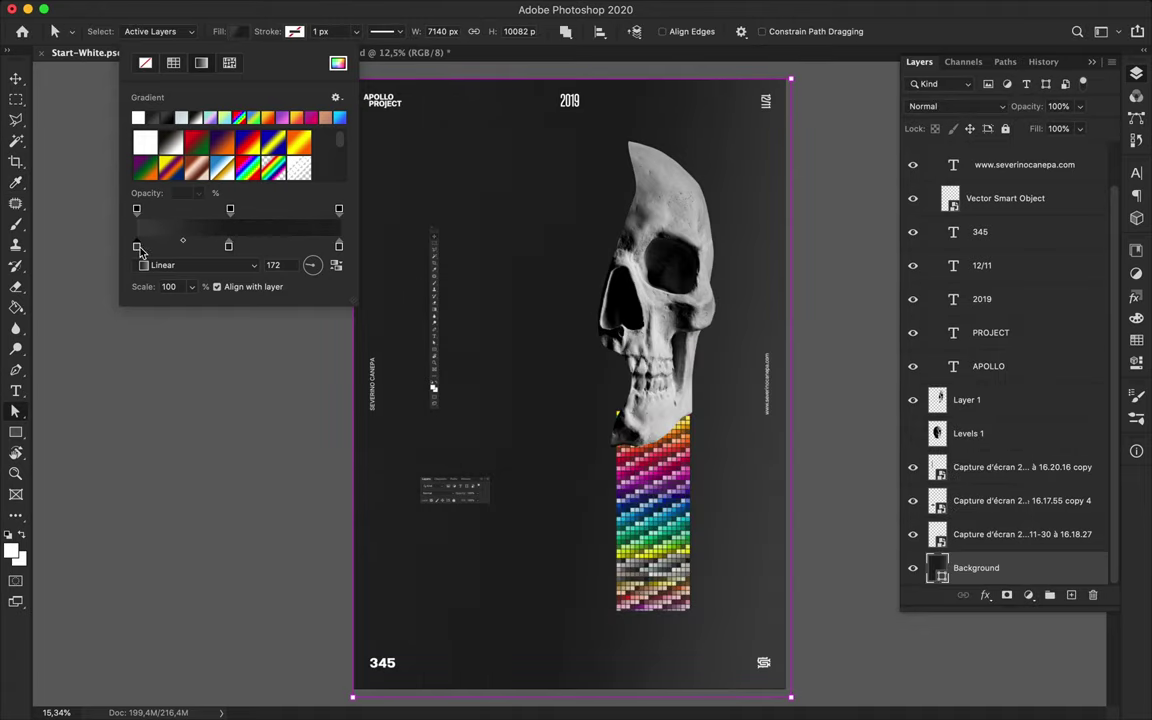
double_click(136, 245)
click(957, 337)
double_click(136, 245)
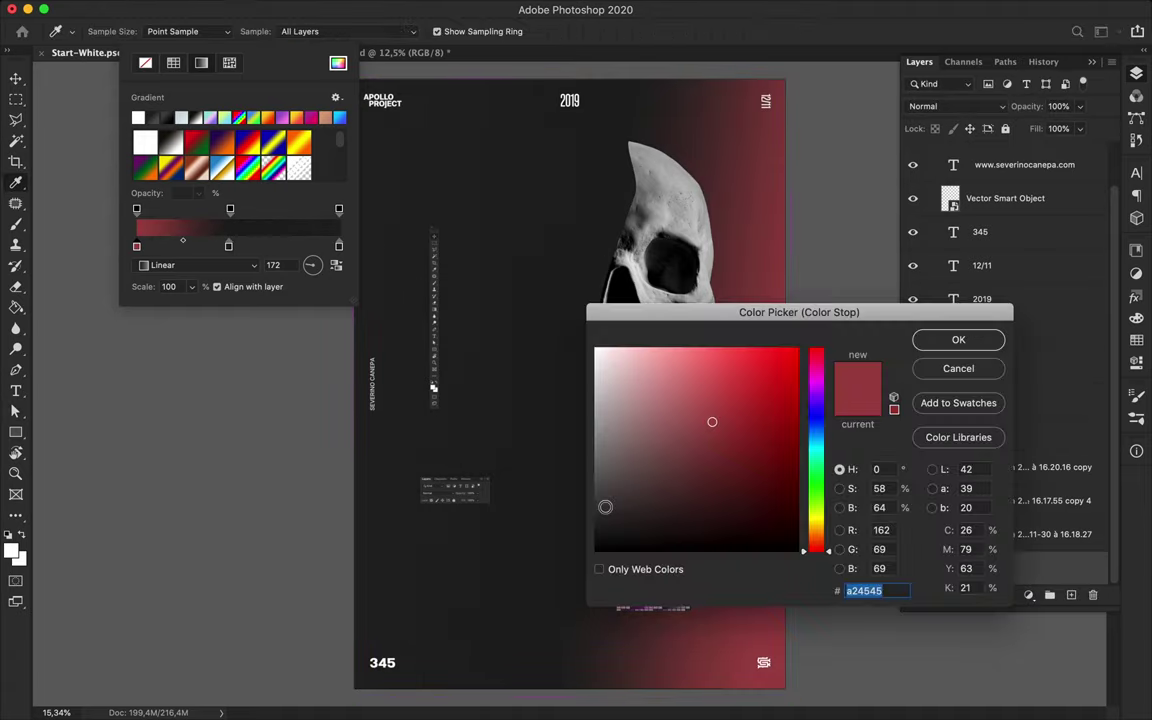
click(590, 497)
click(956, 338)
Step: Lighten the right stop to mid grey and shift the middle stop rightward
double_click(339, 246)
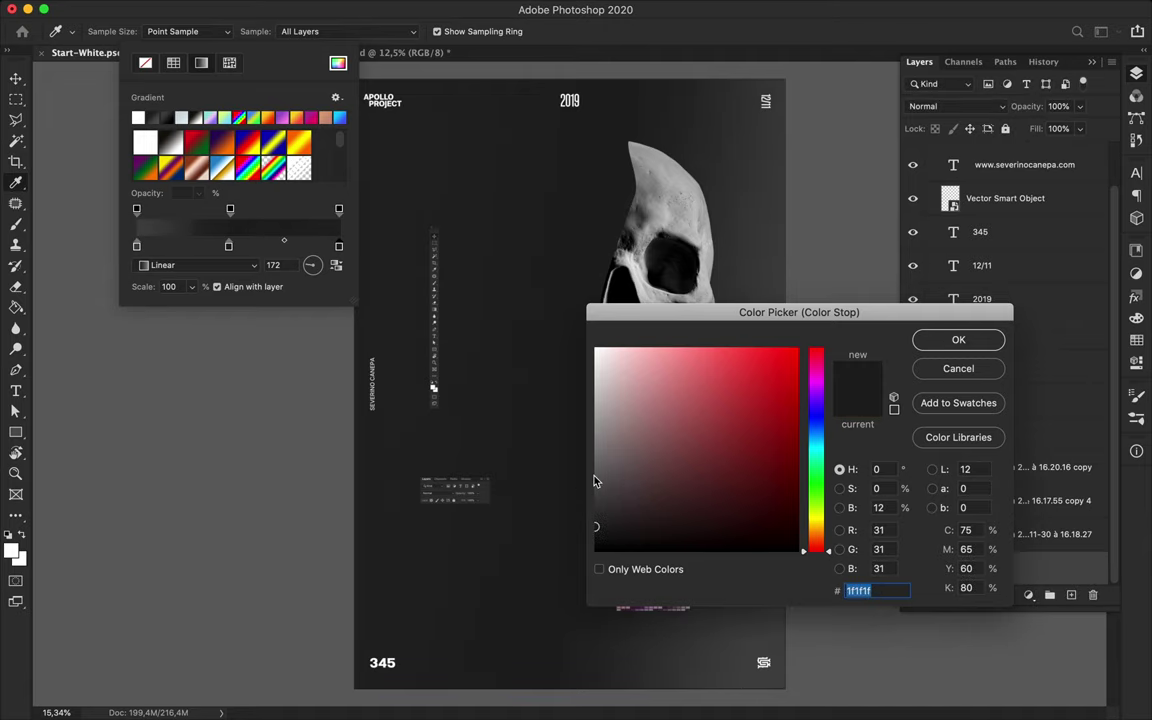
drag(594, 481, 596, 469)
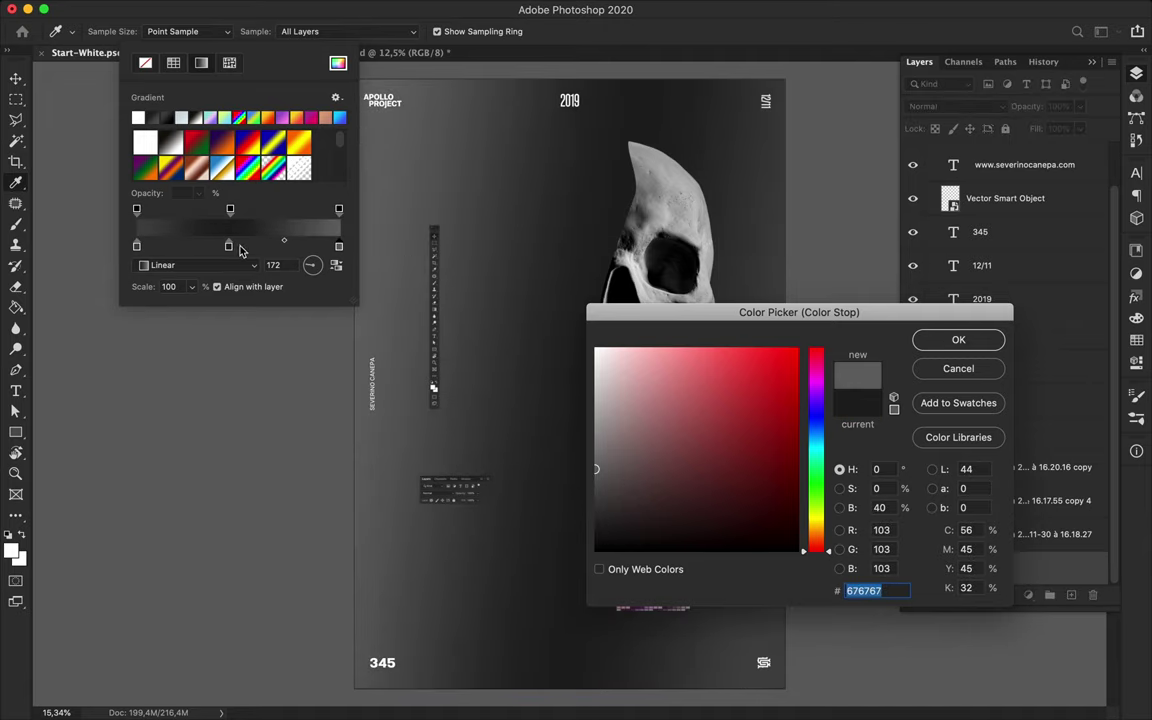
click(955, 341)
mouse_move(228, 248)
mouse_down()
mouse_move(280, 247)
mouse_move(307, 270)
mouse_move(297, 248)
mouse_up()
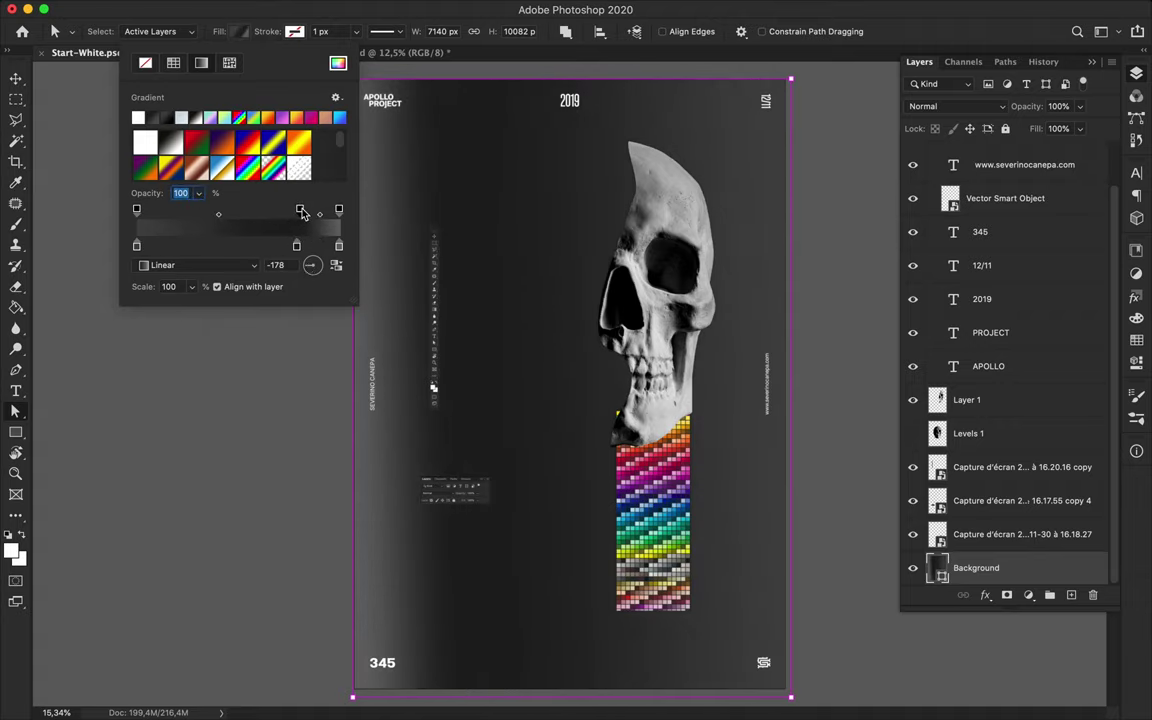
click(300, 244)
click(748, 422)
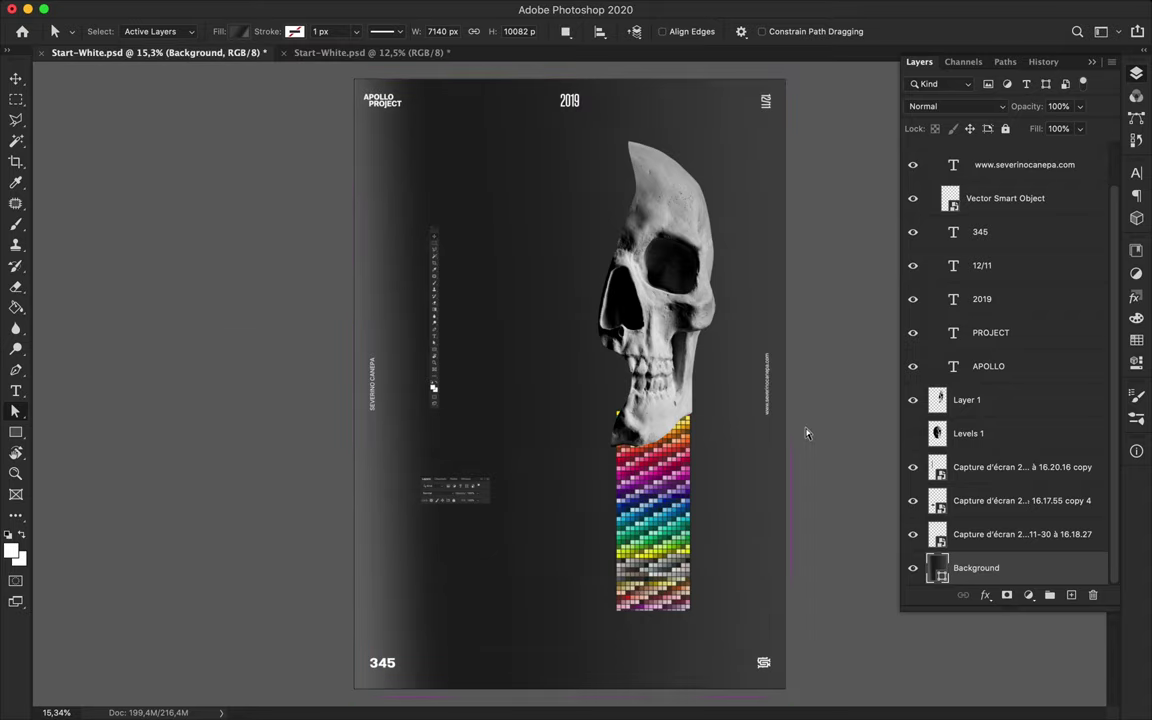
click(240, 31)
click(340, 211)
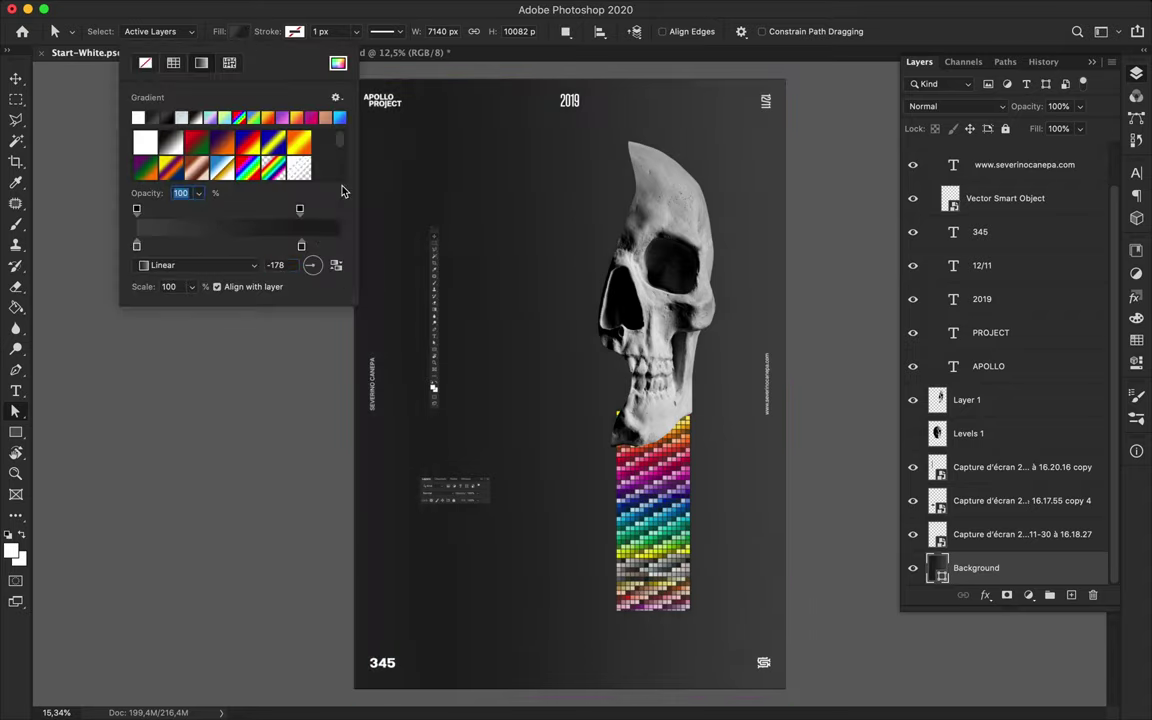
key(Return)
Step: Move the toolbar screenshot right and the colour palette screenshot to the poster centre
key(v)
drag(433, 386, 508, 356)
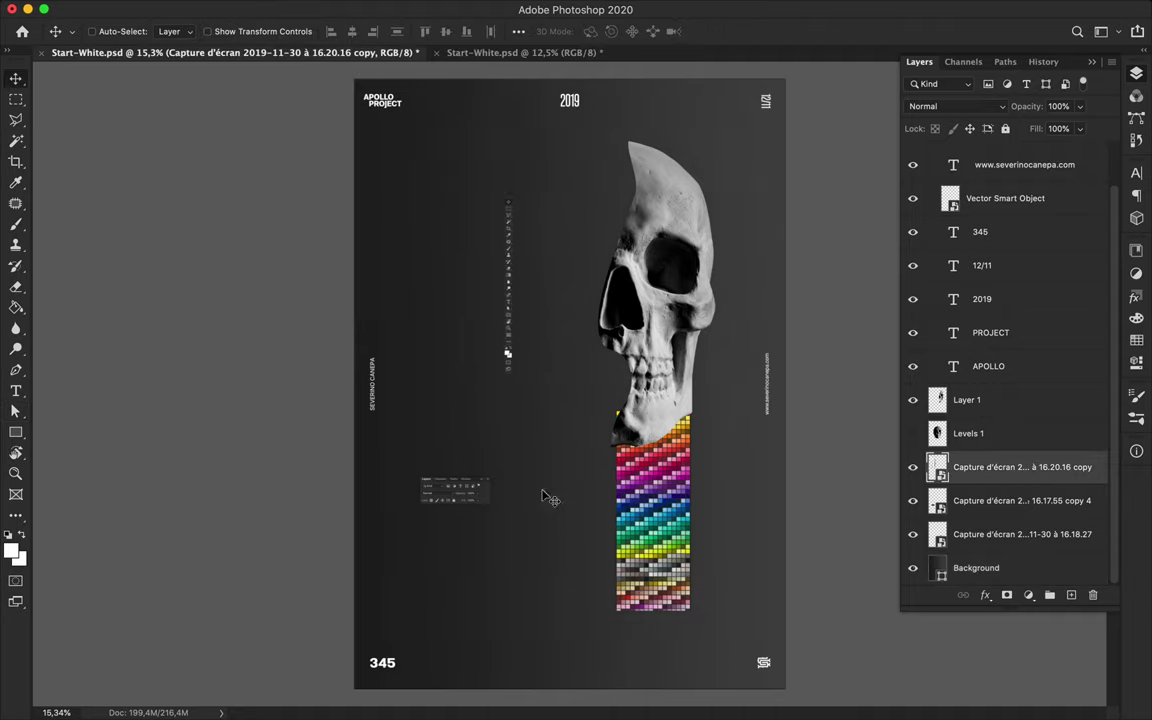
drag(665, 455, 535, 450)
Step: Sketch a curved pen path beside the palette and nudge its lower anchor left
key(p)
click(533, 399)
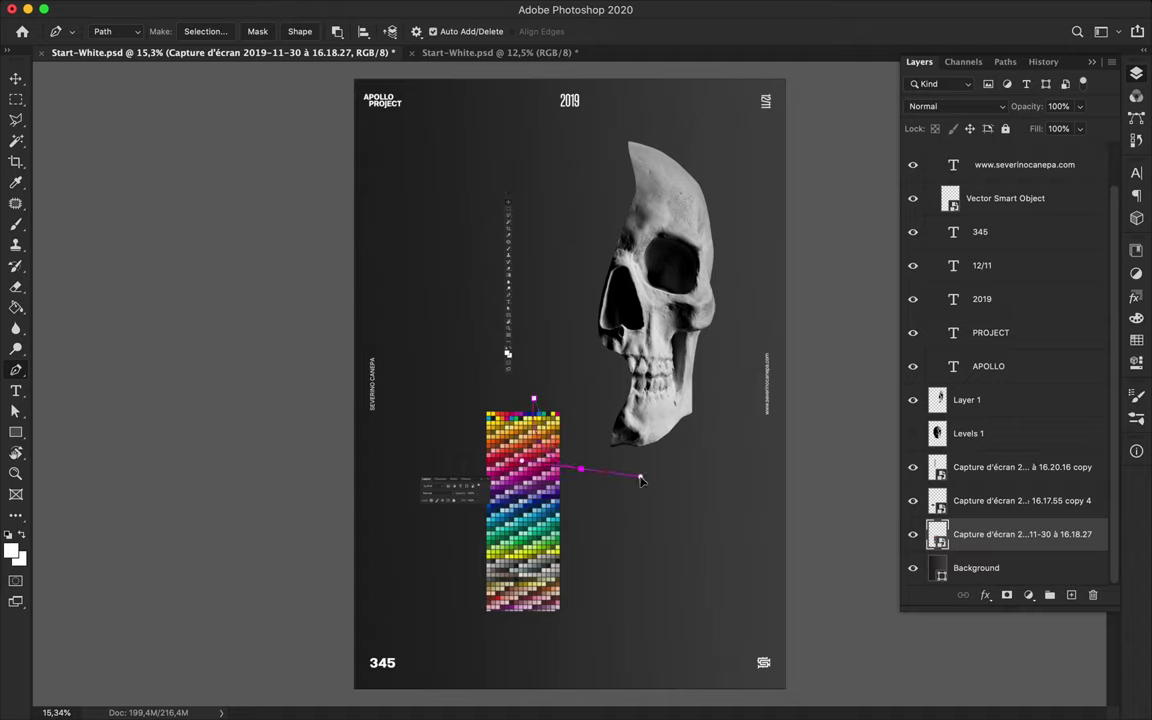
drag(519, 397, 538, 448)
drag(538, 223, 528, 161)
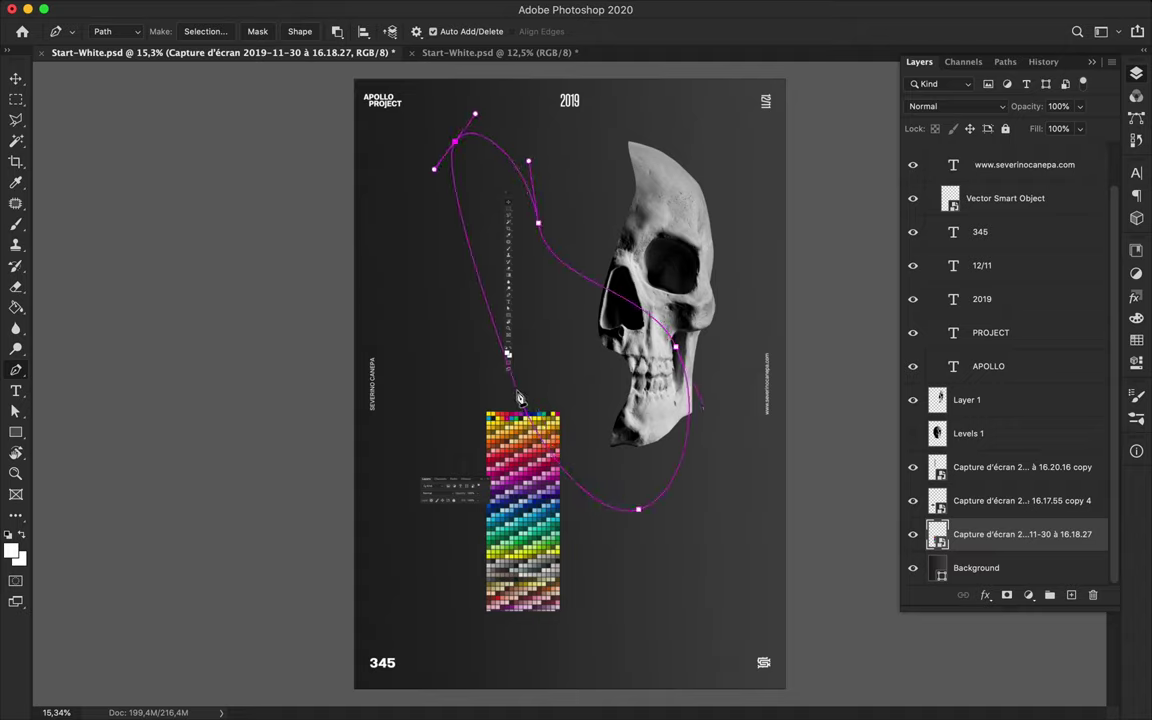
key(a)
drag(519, 397, 497, 397)
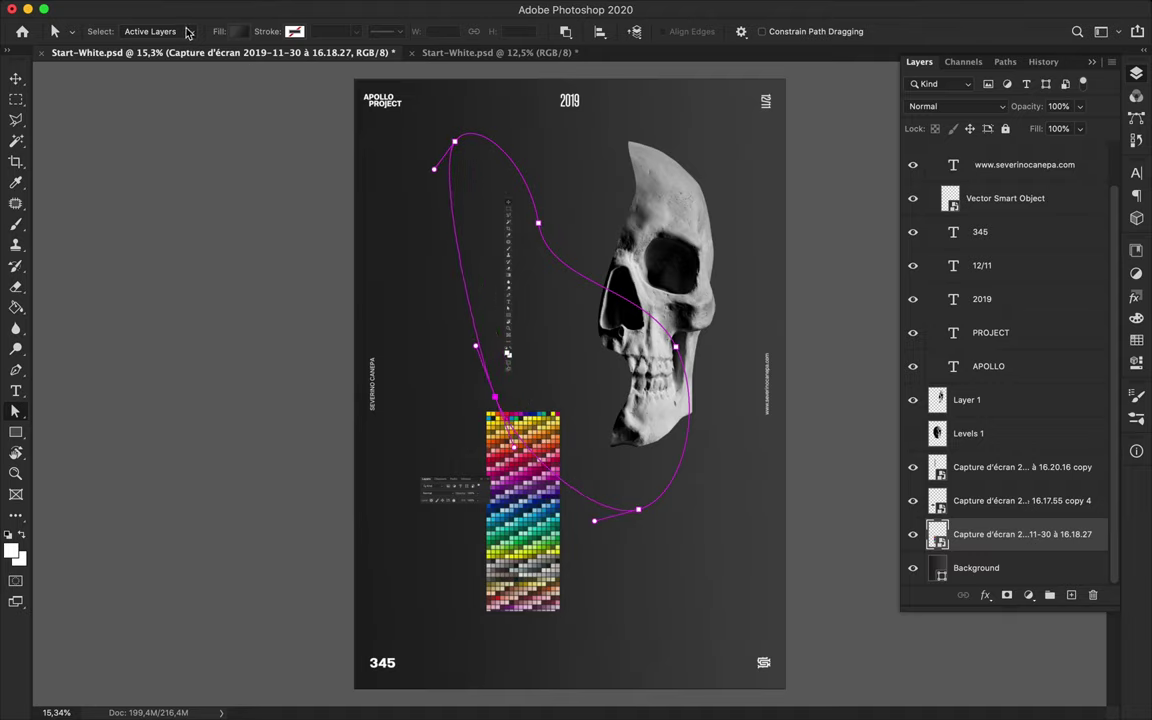
Step: Draw a closed curved shape looping from the top left around below the skull
key(p)
click(110, 31)
click(527, 183)
drag(468, 213, 475, 262)
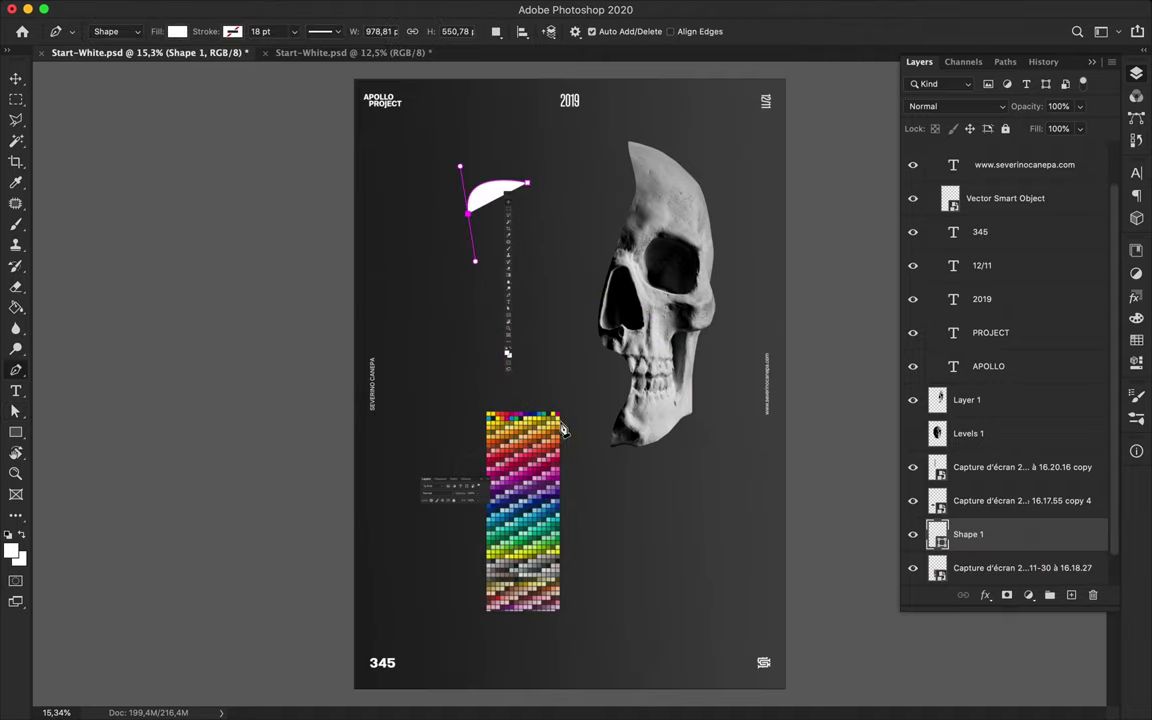
click(560, 421)
drag(657, 517, 704, 516)
drag(678, 295, 636, 250)
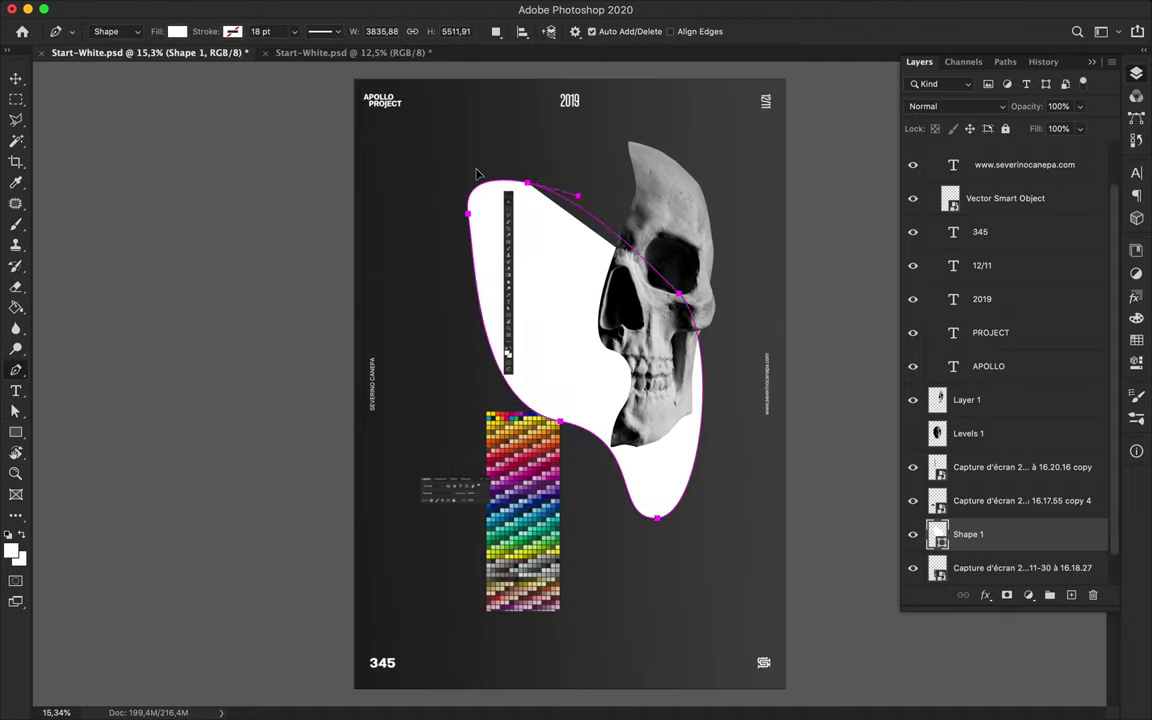
click(527, 183)
Step: Refine the shape's left curve and fill it with a dark horizontal gradient
key(a)
drag(475, 263, 463, 283)
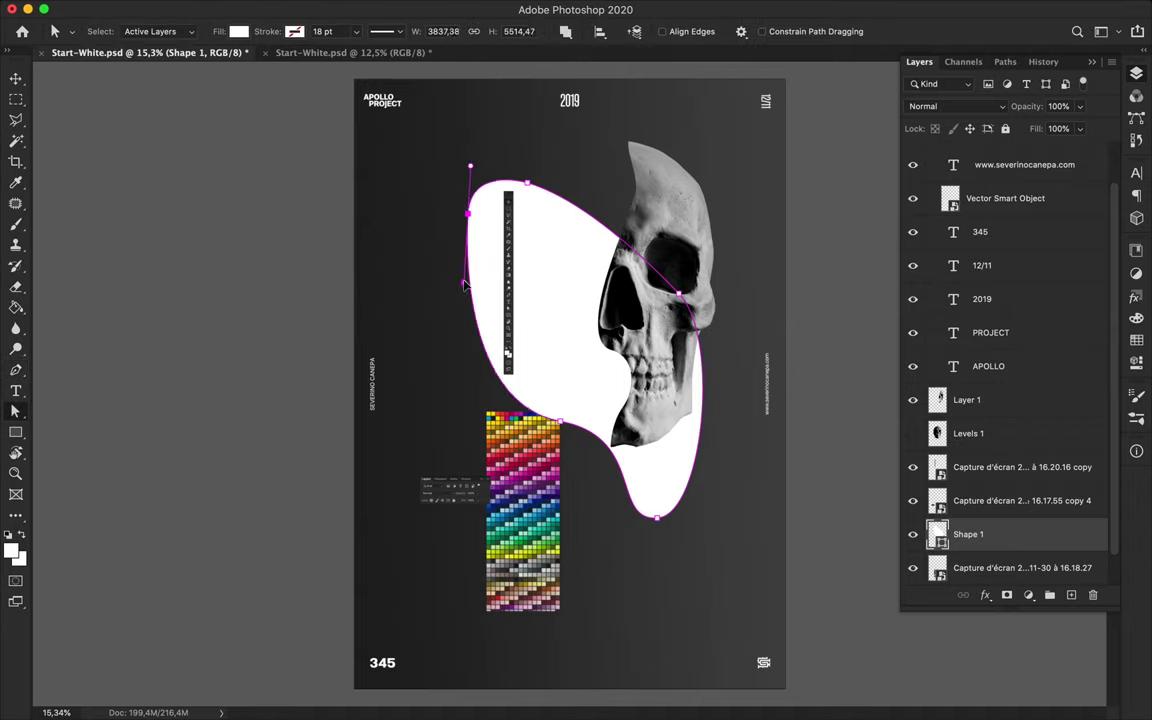
click(238, 31)
click(201, 62)
click(152, 117)
drag(311, 267, 323, 270)
key(Return)
Step: Nudge the curved shape and place its layer under the palette screenshot
key(v)
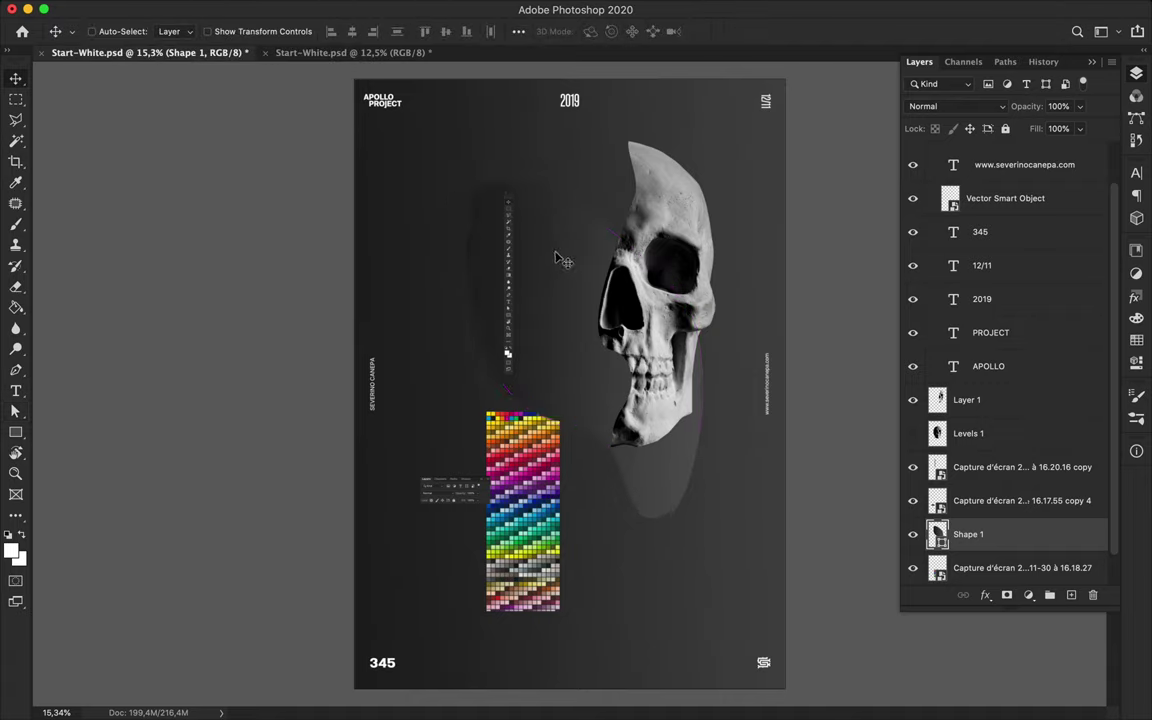
drag(480, 240, 490, 210)
scroll(1008, 511, down, 1)
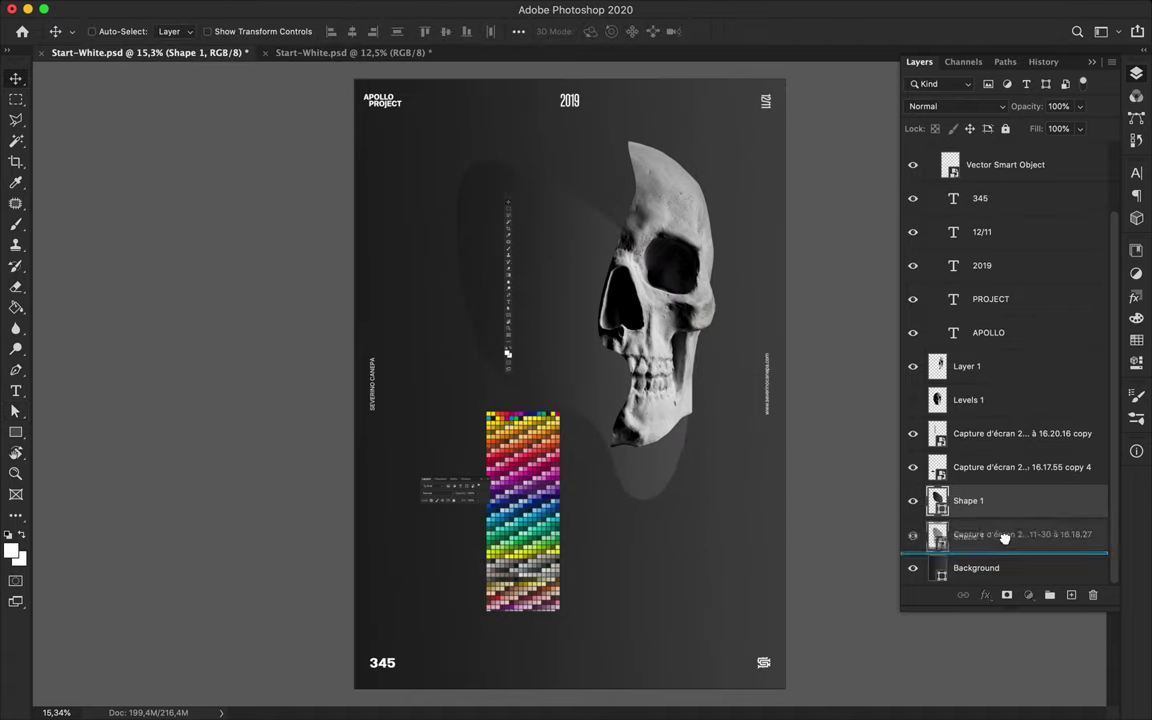
drag(1008, 511, 1005, 540)
Step: Create a shadow layer and load the curved shape's outline as a selection
click(918, 553)
key(ctrl+shift+alt+n)
key(b)
click(540, 265)
key(ctrl+z)
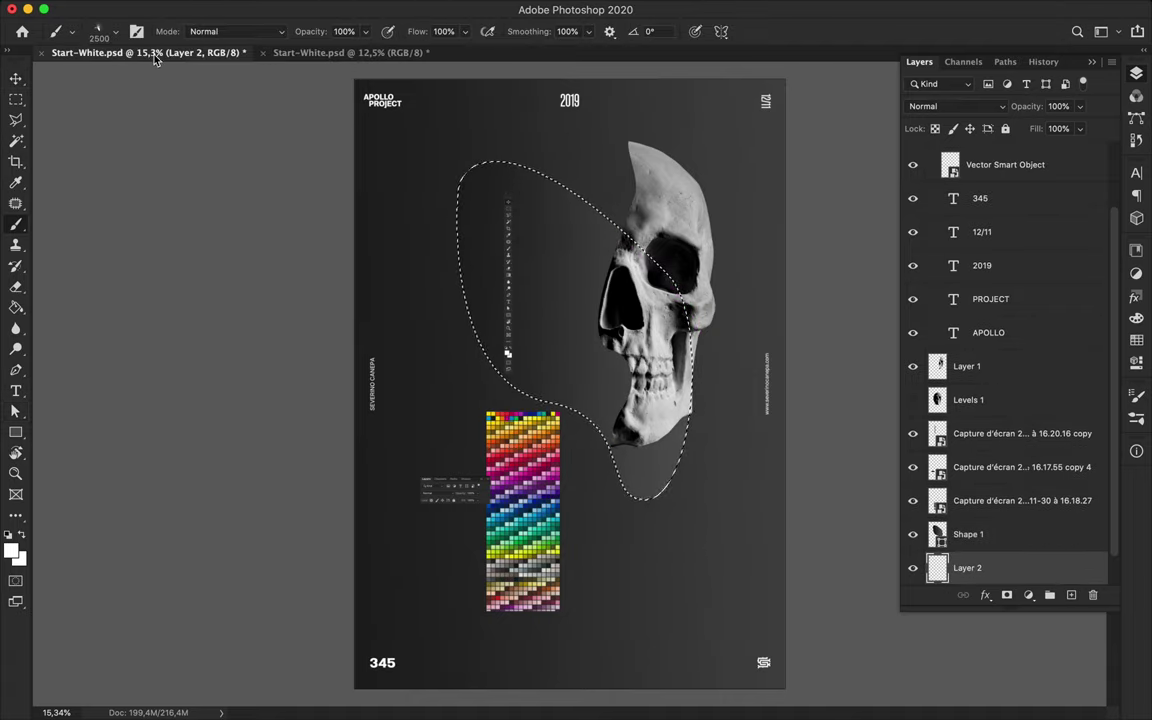
click(108, 31)
scroll(140, 250, up, 5)
click(140, 231)
key(Return)
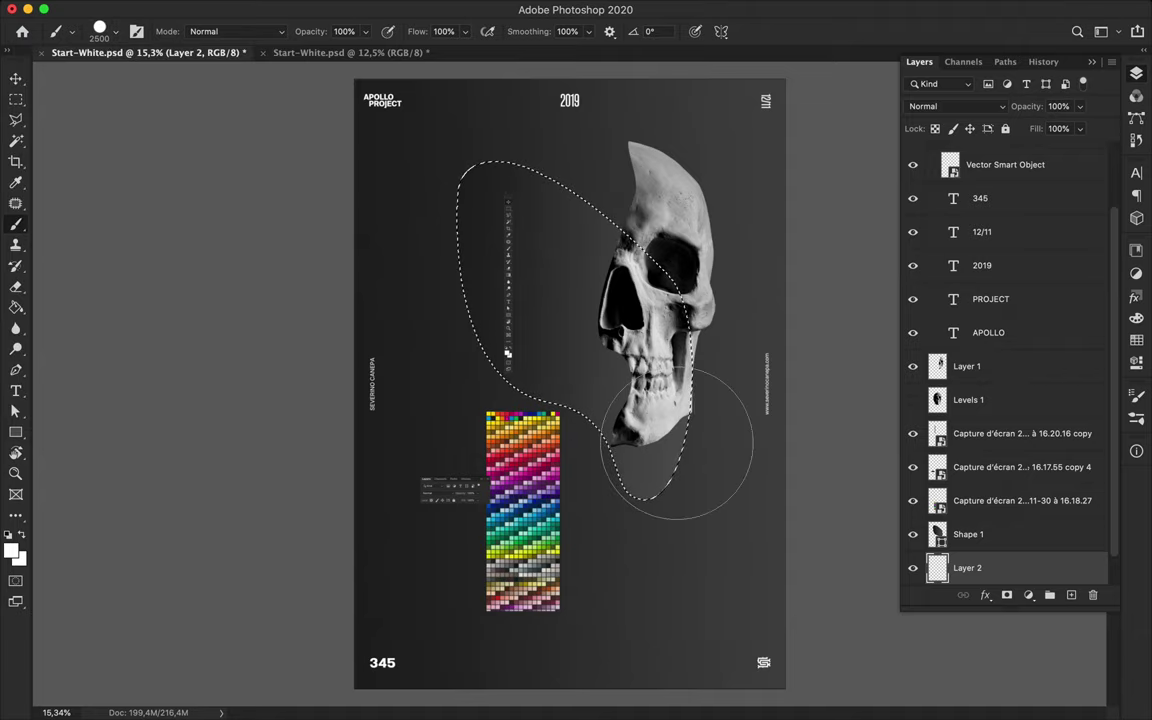
Step: Fill the selection with black and apply a Gaussian Blur to the shadow
click(22, 531)
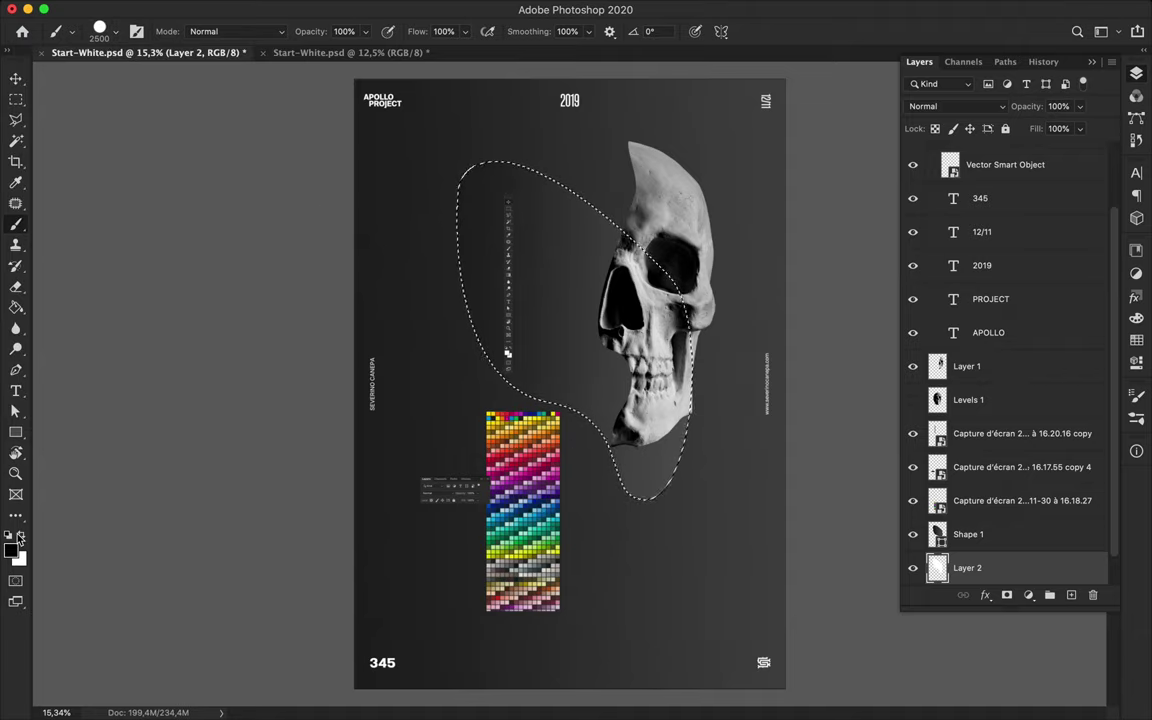
key(alt+BackSpace)
key(m)
click(553, 8)
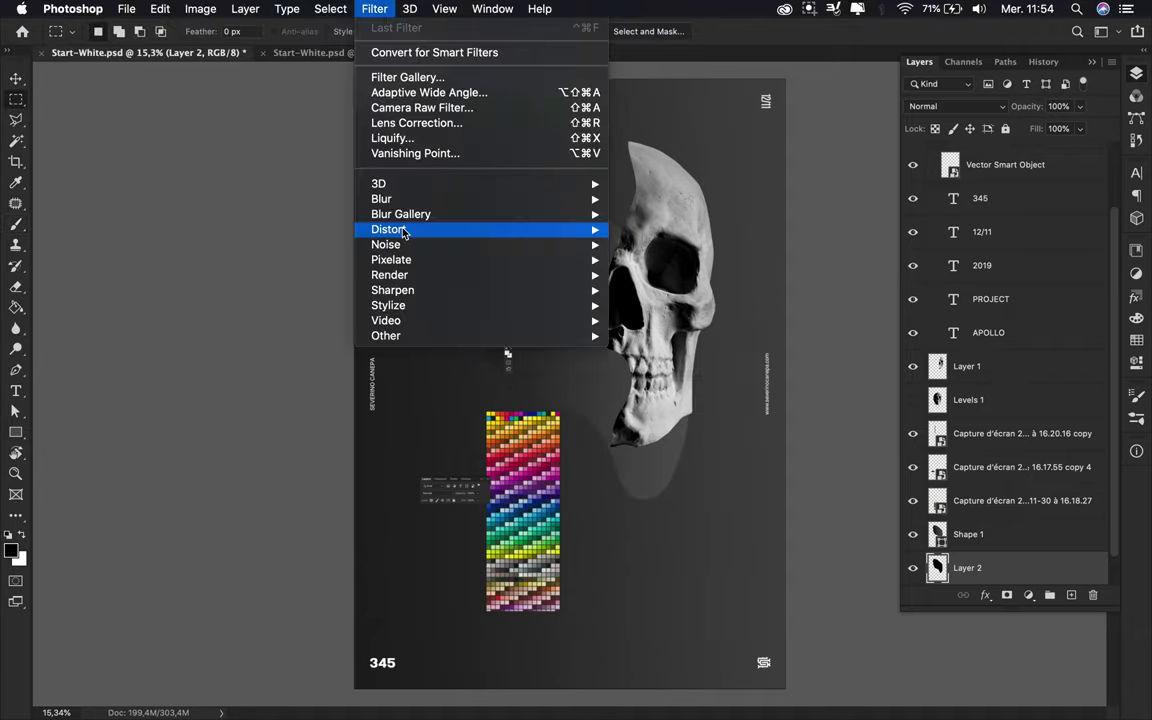
click(675, 262)
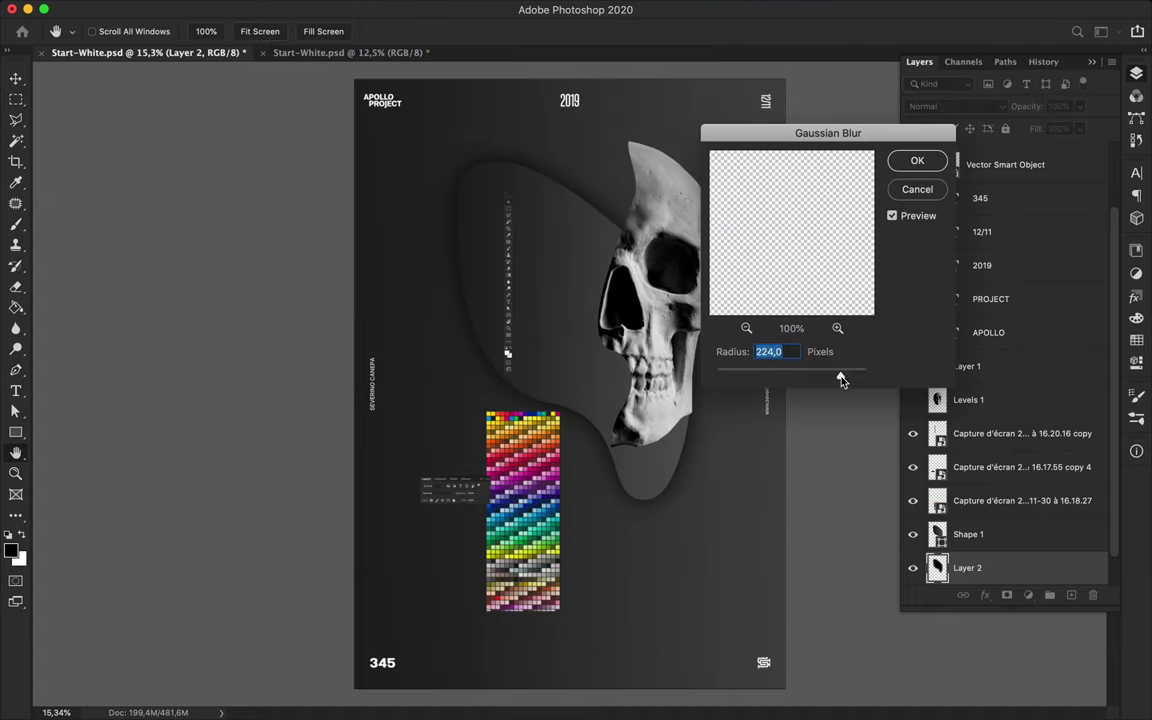
key(Return)
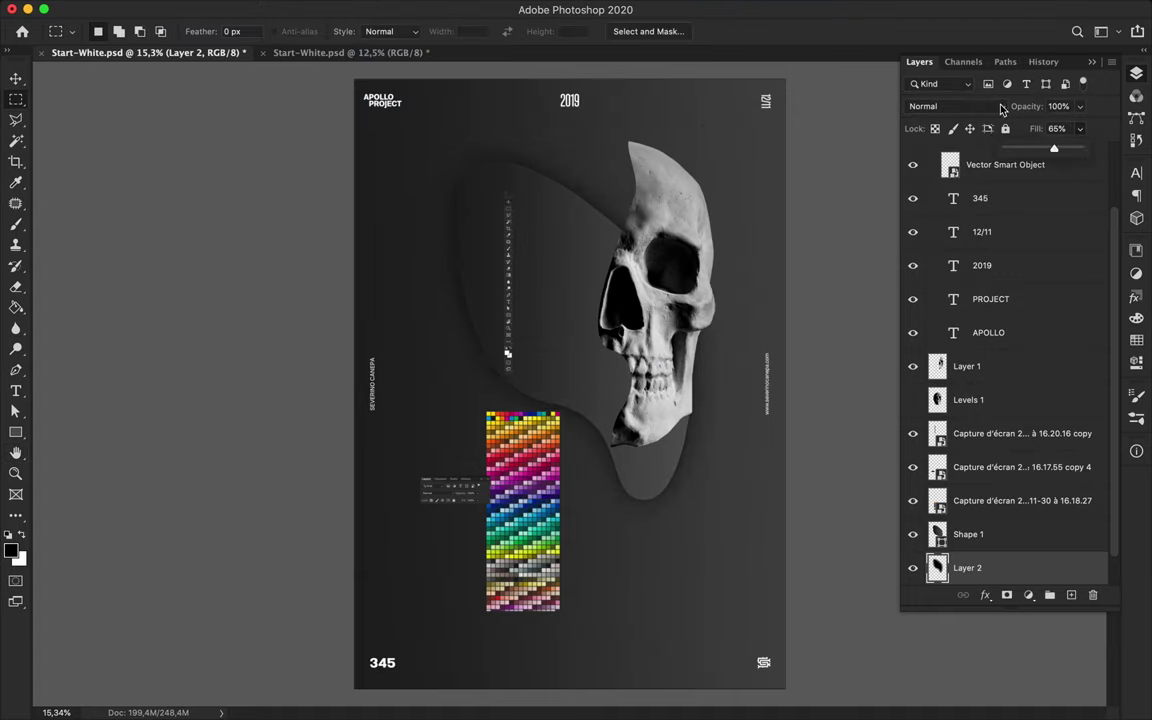
Step: Set the shadow layer to Multiply and offset it slightly
click(1000, 106)
click(920, 152)
key(v)
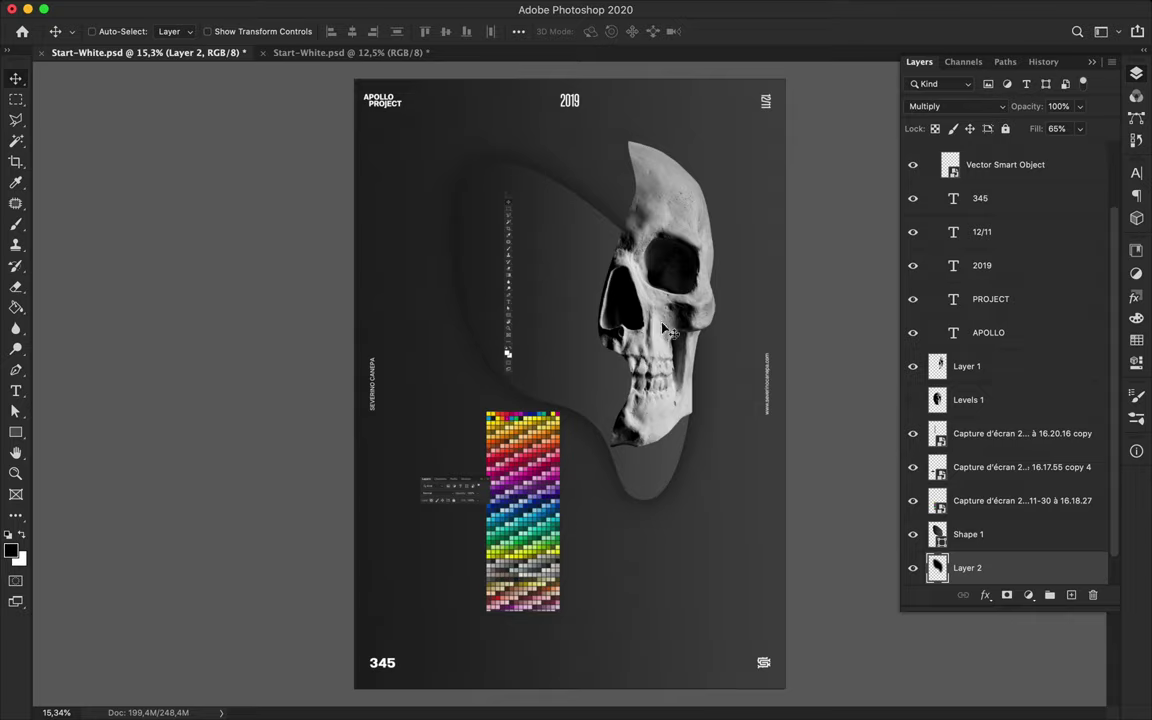
drag(571, 285, 554, 291)
Step: Sample a magenta colour from the swatches with the Eyedropper
key(p)
key(v)
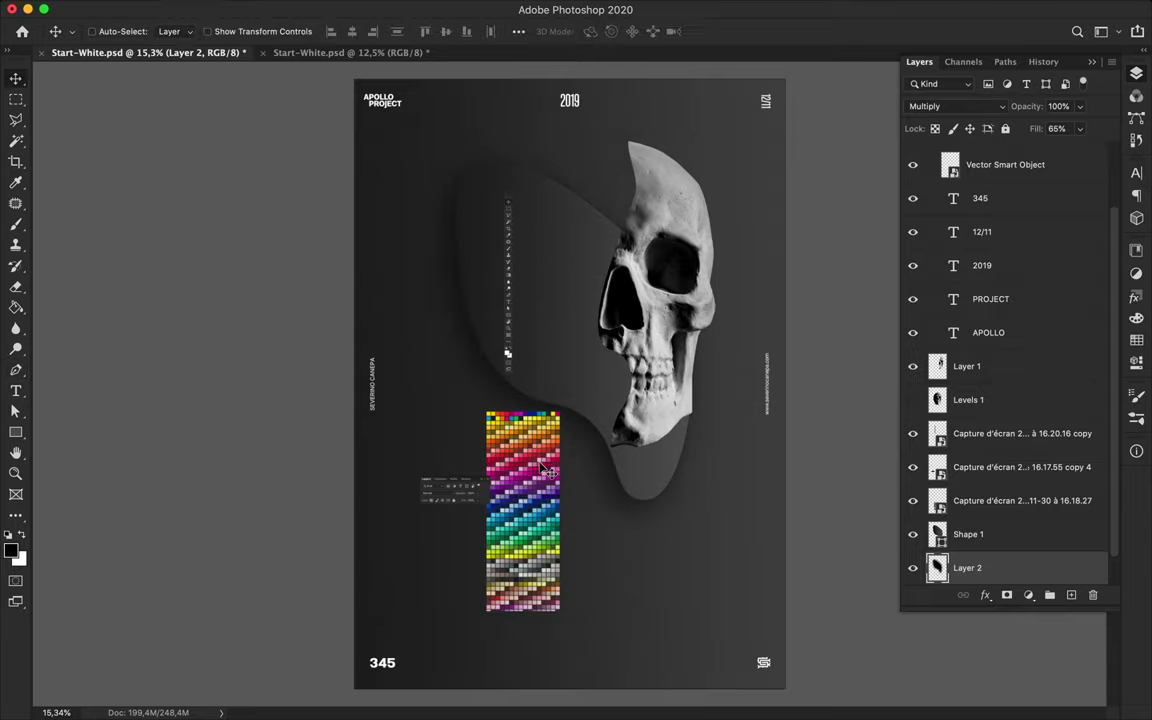
key(i)
alt+scroll(555, 475, up, 5)
click(534, 480)
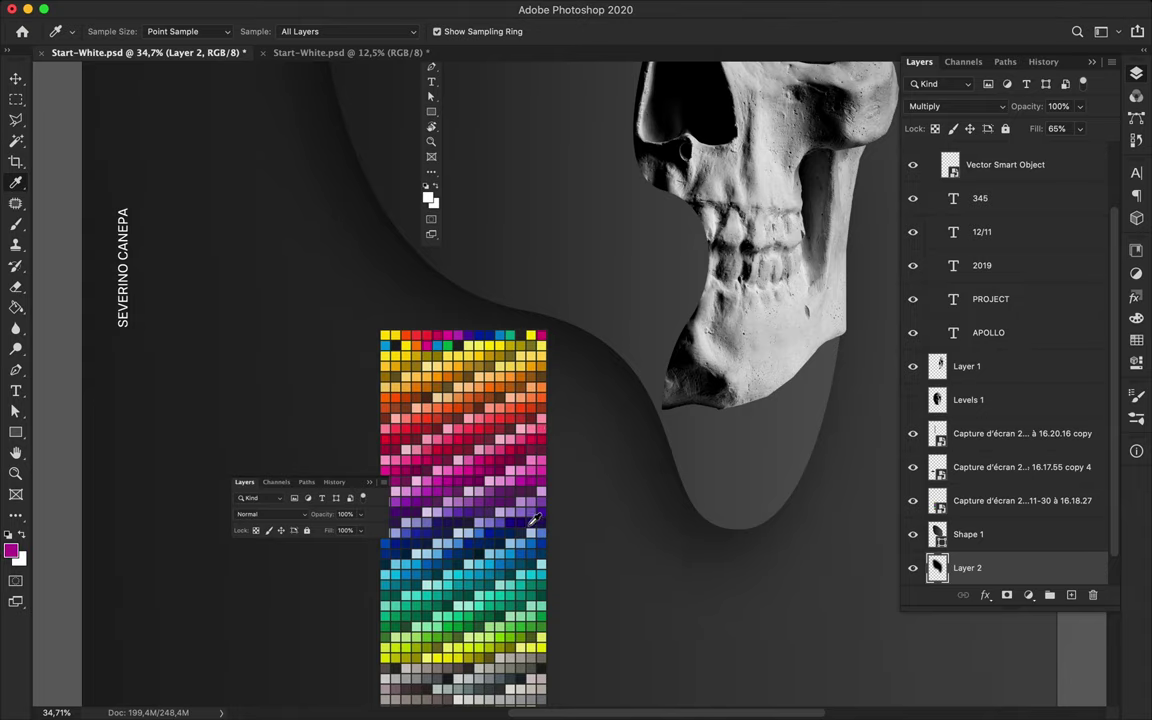
Step: Draw a blue curved pen shape left of the skull, curving toward it
key(p)
alt+scroll(531, 470, down, 3)
click(465, 247)
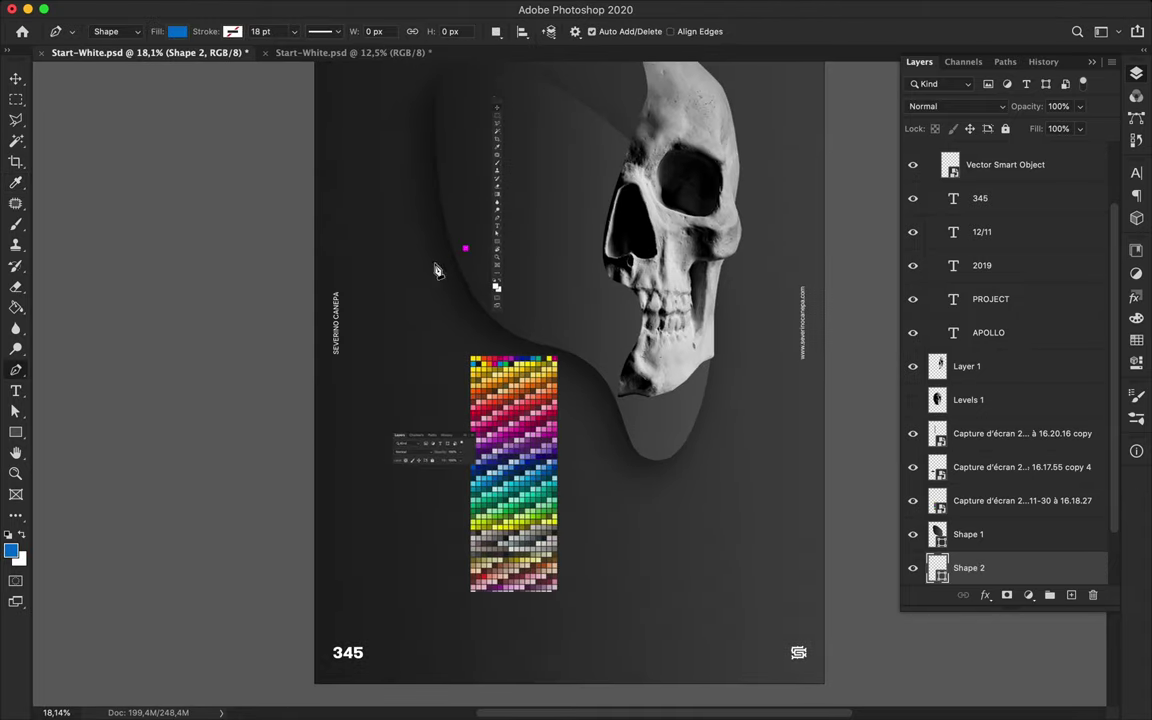
key(ctrl+z)
click(465, 240)
click(431, 284)
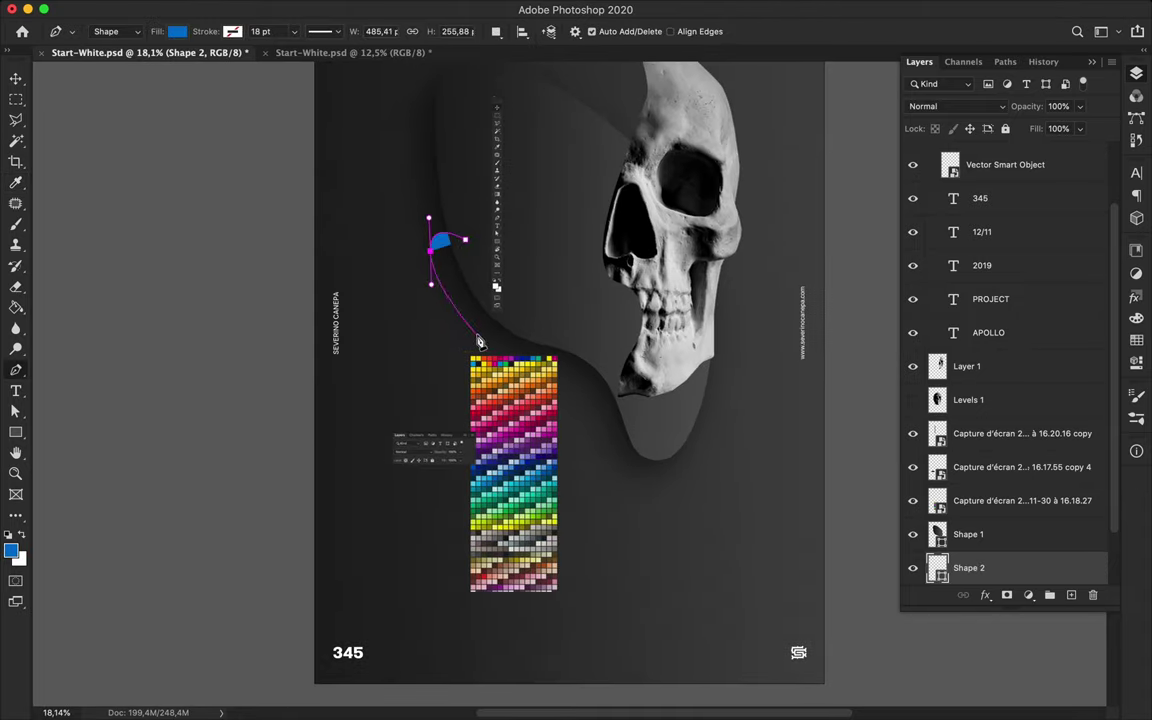
drag(483, 339, 529, 340)
Step: Tuck the blue shape beneath Layer 2 and shift it slightly right and down
key(v)
drag(1003, 520, 1003, 545)
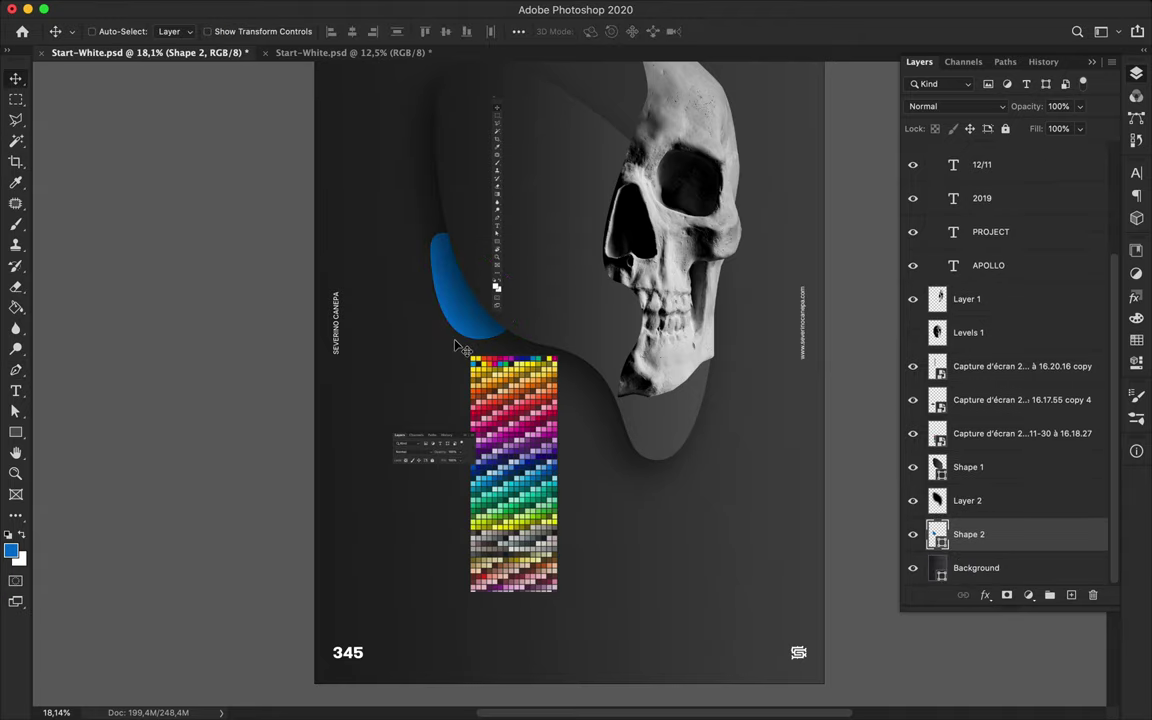
scroll(458, 342, up, 3)
drag(451, 388, 462, 401)
scroll(597, 385, down, 2)
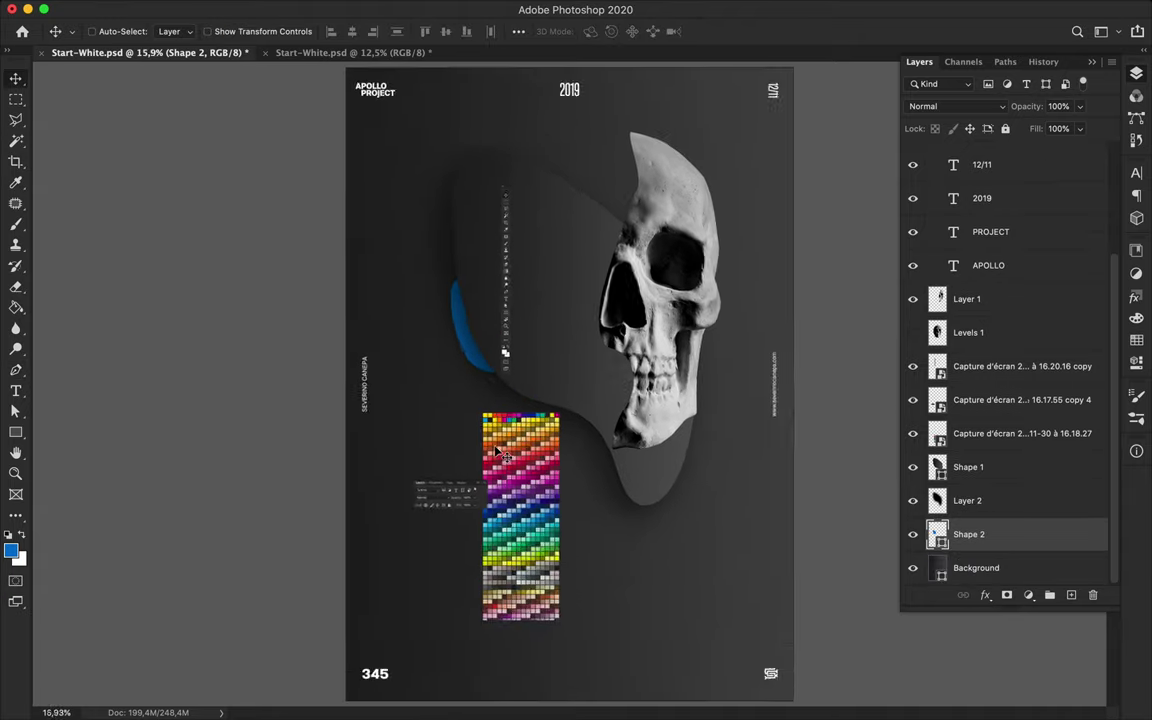
click(603, 296)
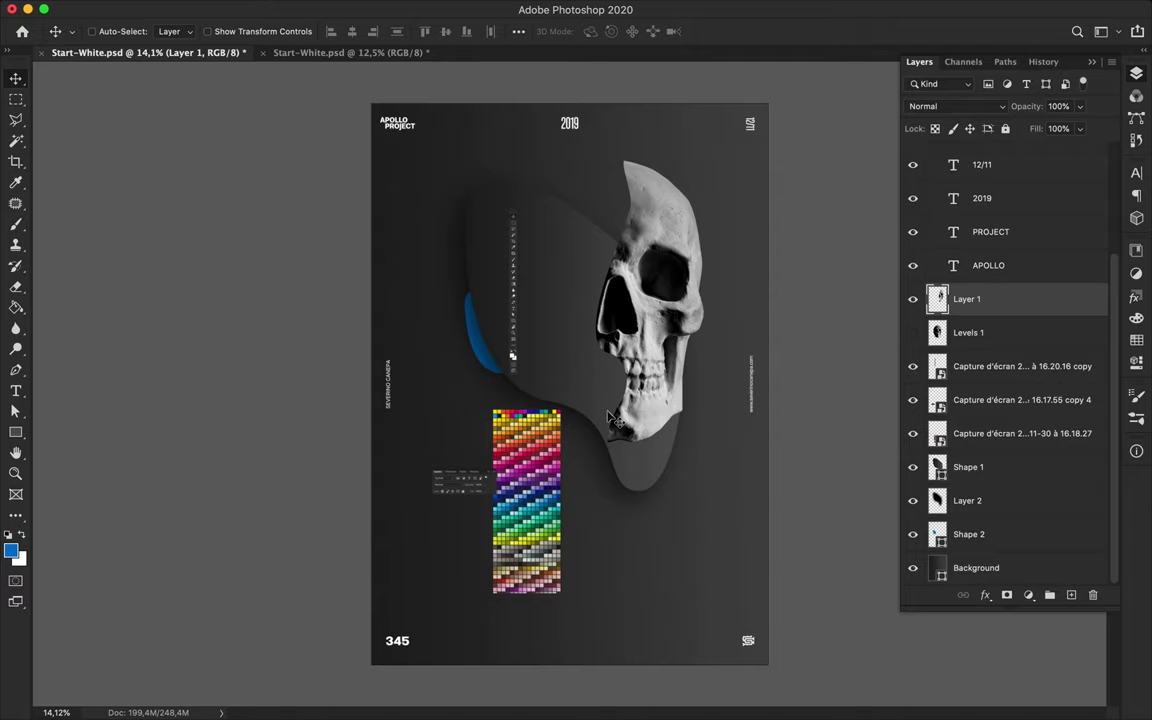
key(p)
Step: Draw a large curved shape below the skull, reaching up along its side
click(520, 545)
drag(615, 555, 640, 535)
drag(616, 488, 622, 468)
click(625, 462)
drag(647, 419, 635, 402)
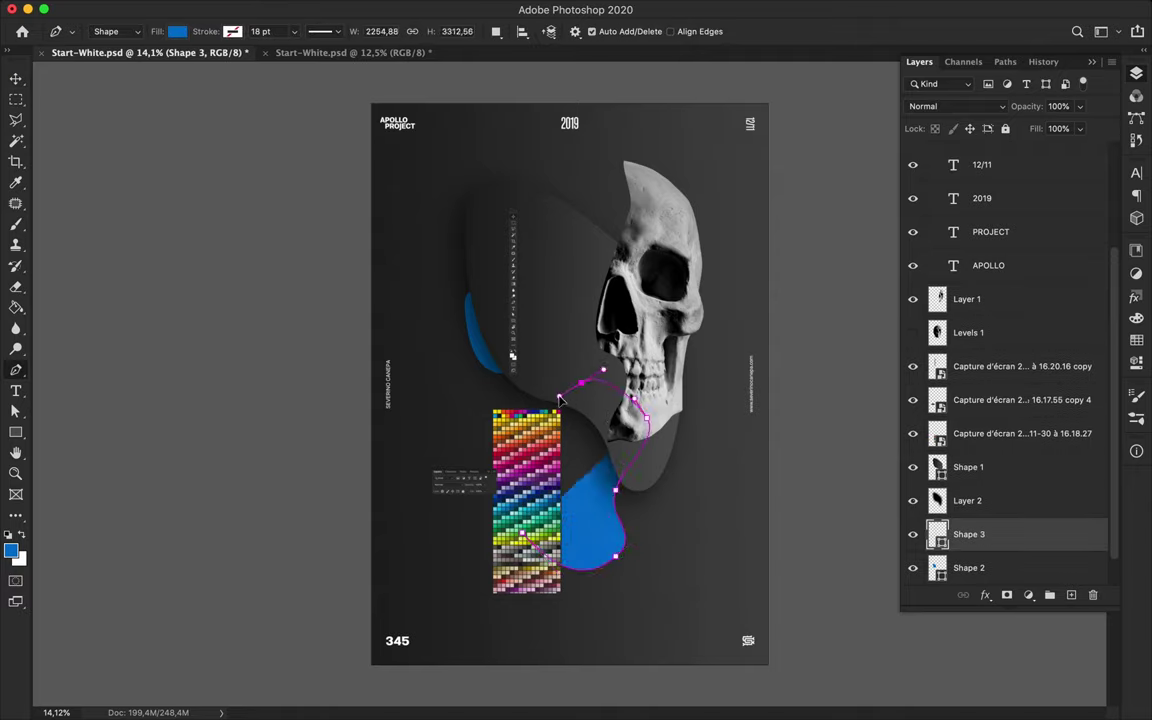
drag(559, 397, 560, 385)
Step: Fill the new shape with a dark horizontal gradient and move the swatch image lower right
key(a)
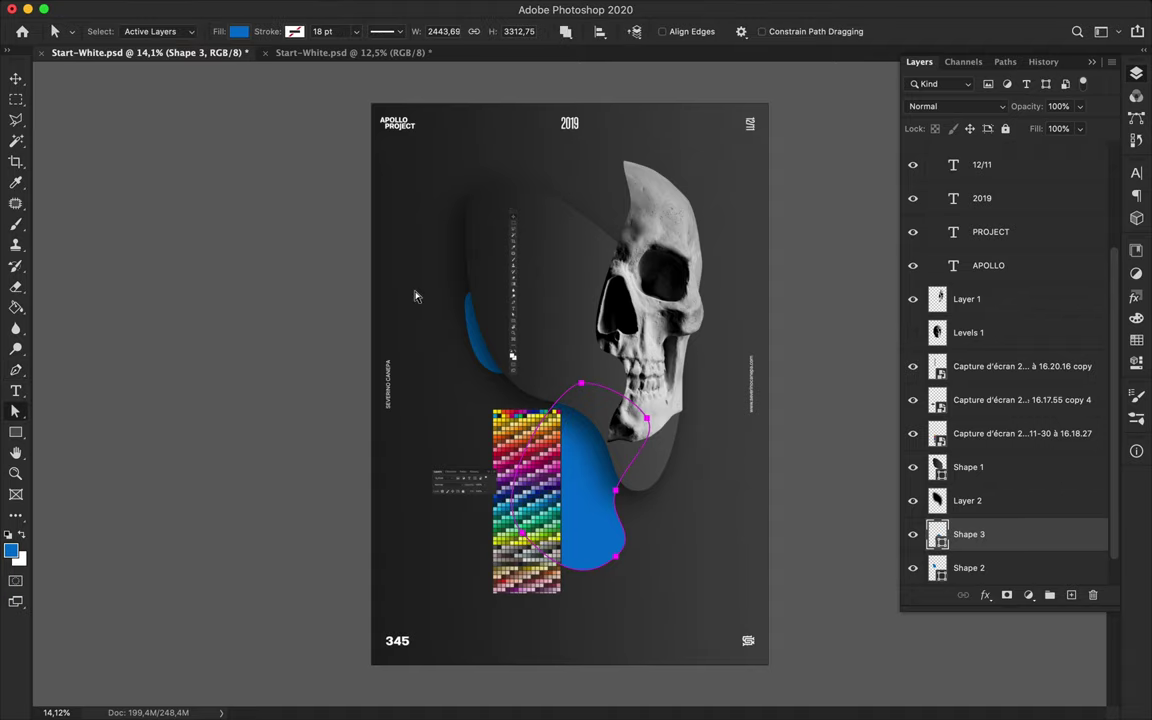
click(243, 34)
click(201, 63)
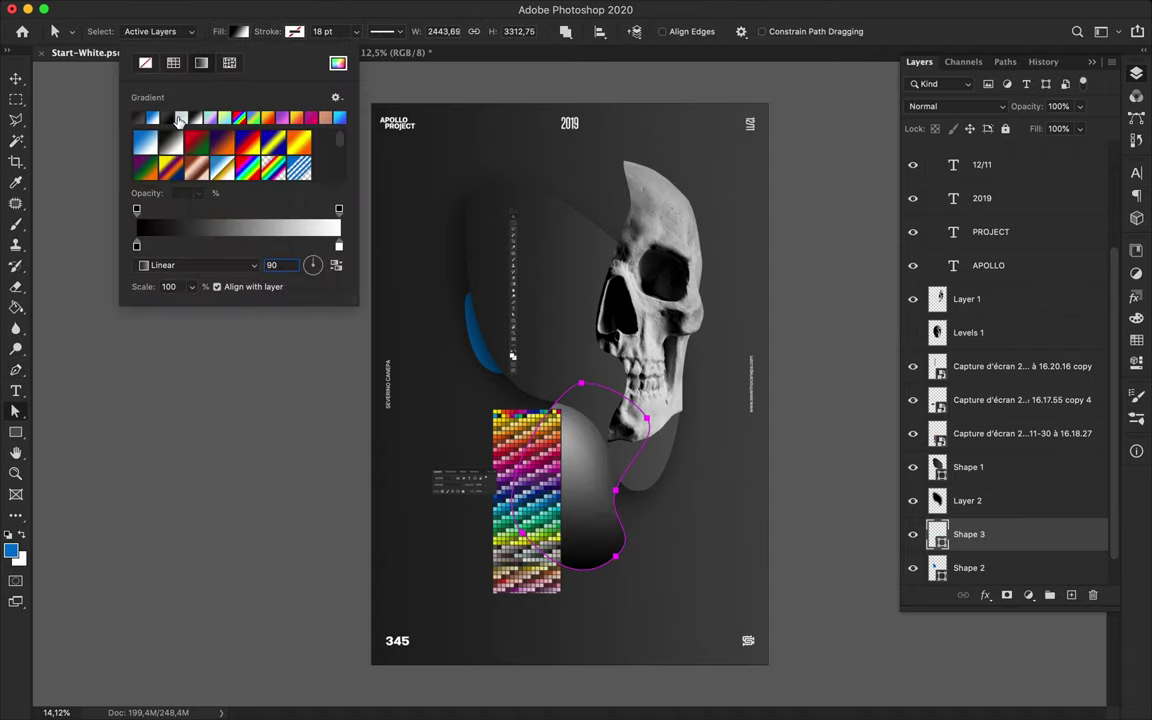
click(145, 120)
drag(320, 270, 289, 263)
click(287, 246)
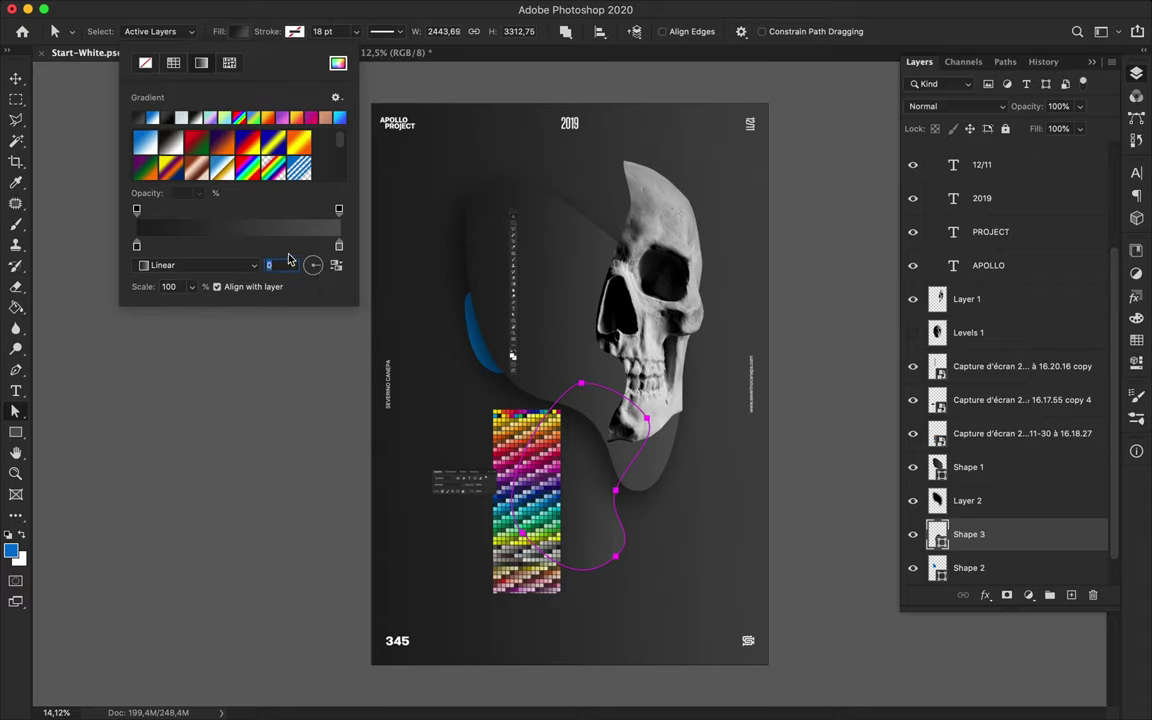
key(Escape)
key(v)
drag(520, 469, 722, 510)
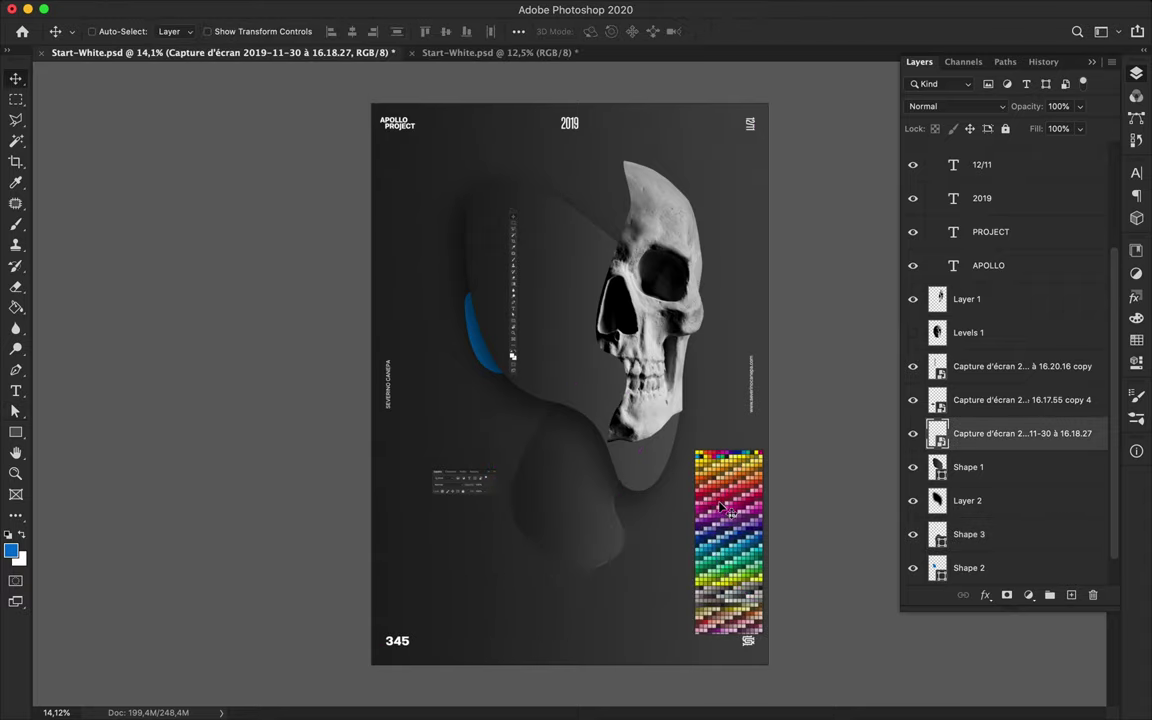
Step: Load Shape 3's outline as a selection and paint it solid black on a new layer
click(937, 467)
ctrl+click(937, 467)
ctrl+click(937, 500)
ctrl+click(937, 567)
click(937, 534)
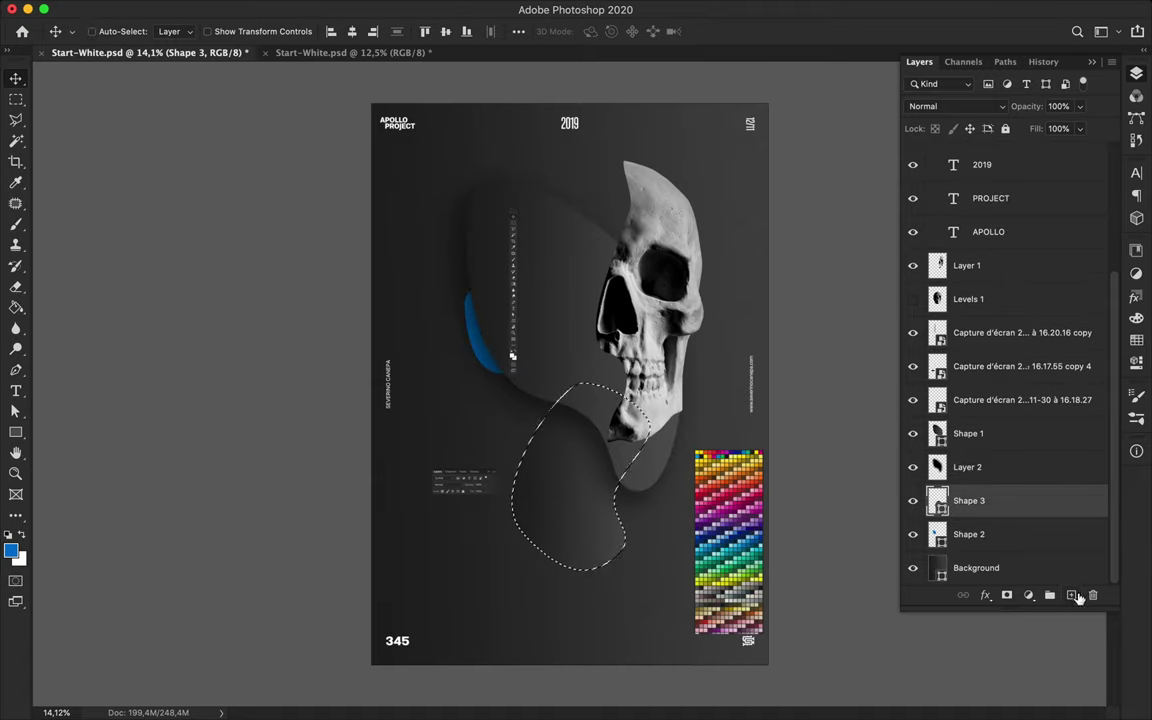
key(ctrl+shift+alt+n)
key(b)
key(d)
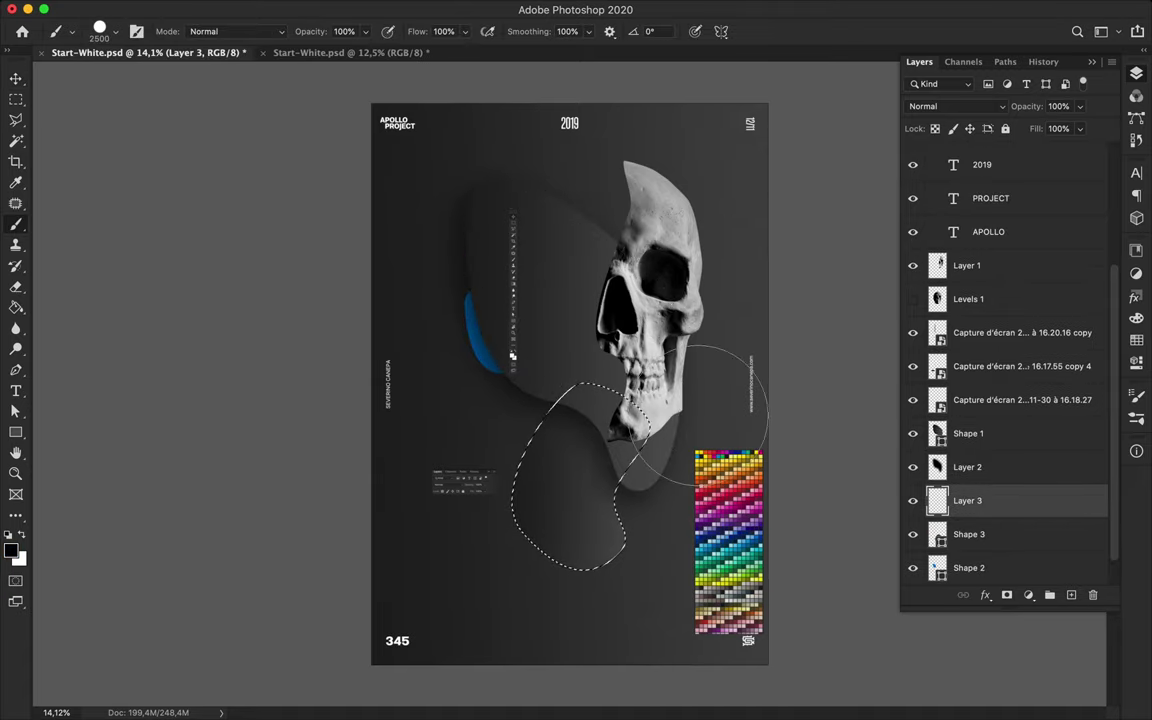
drag(565, 430, 688, 528)
Step: Deselect and apply a Gaussian Blur to the black blob
key(m)
key(ctrl+d)
click(374, 8)
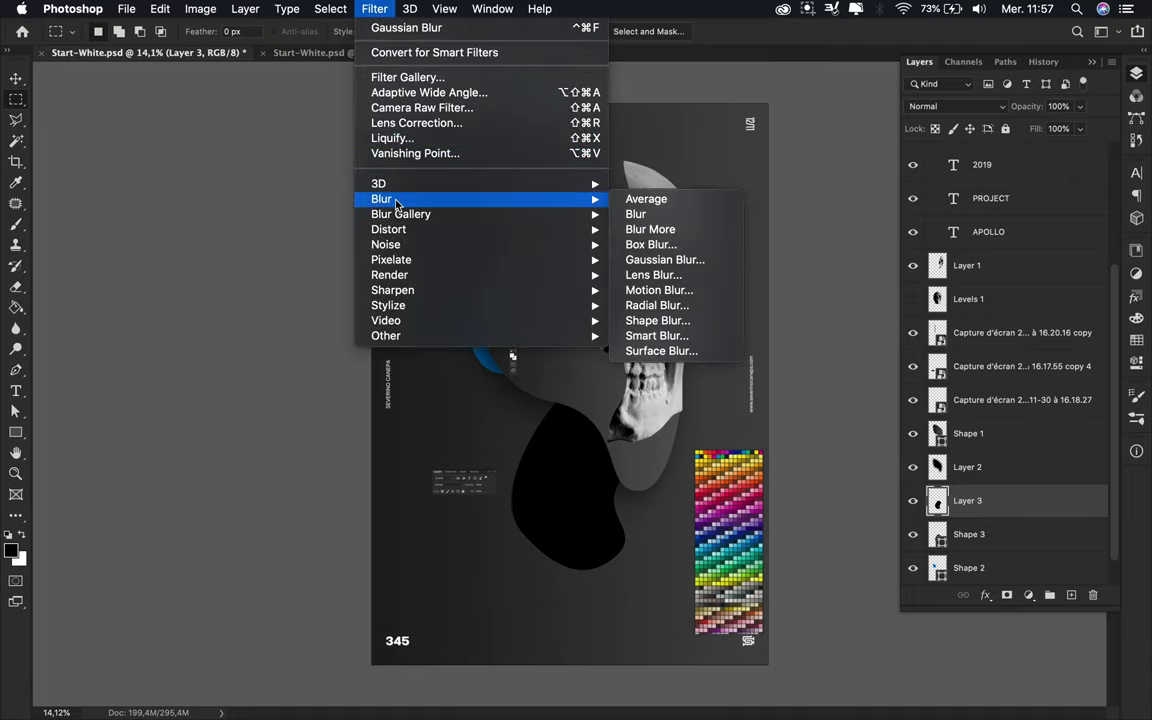
click(277, 173)
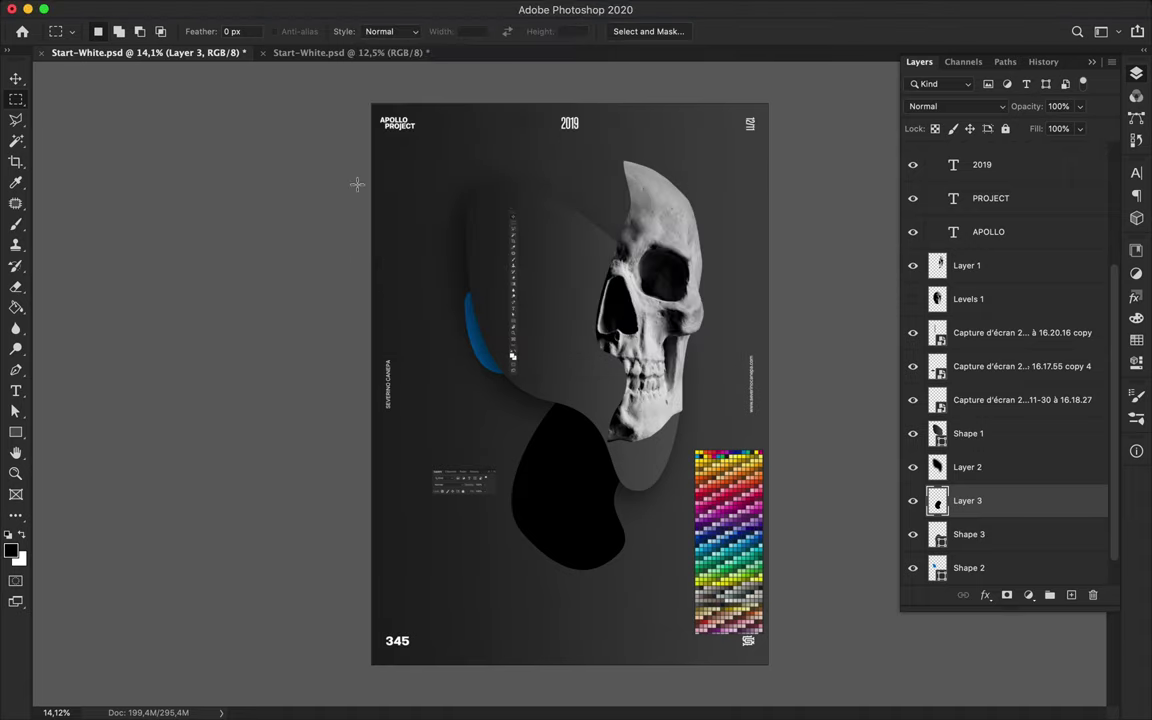
key(ctrl+f)
key(Escape)
key(ctrl+f)
text(^)
click(760, 107)
key(Escape)
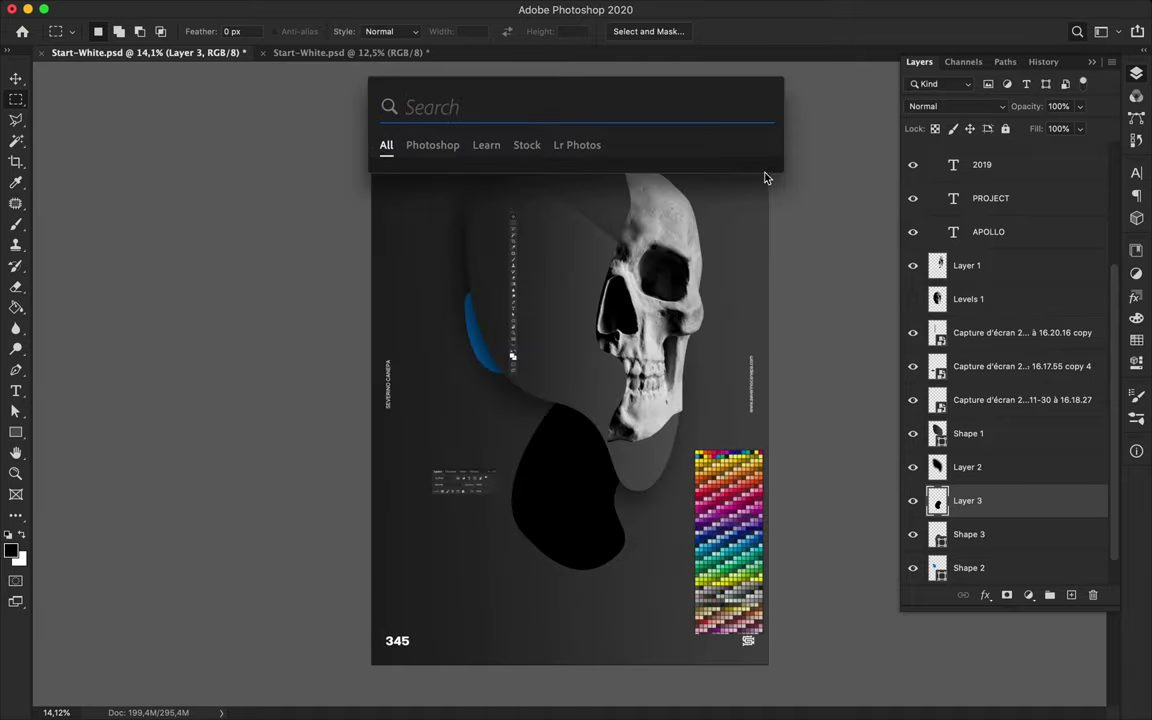
click(373, 8)
key(Escape)
key(ctrl+f)
key(Escape)
key(ctrl+f)
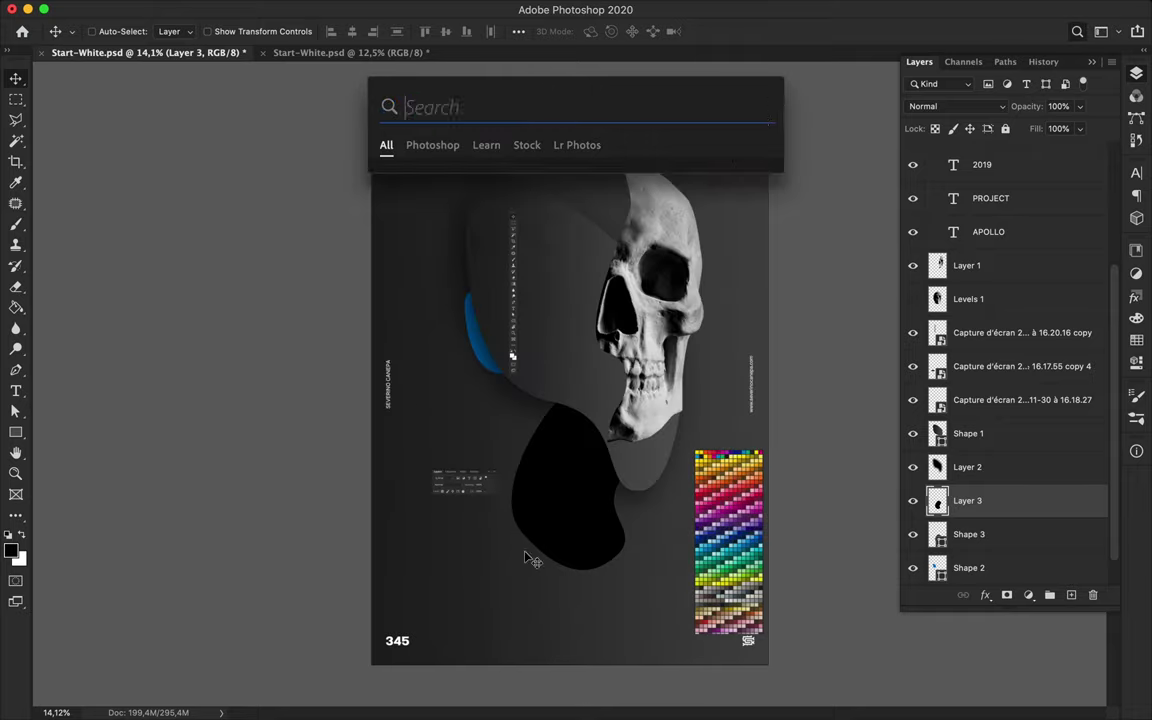
key(Escape)
click(391, 10)
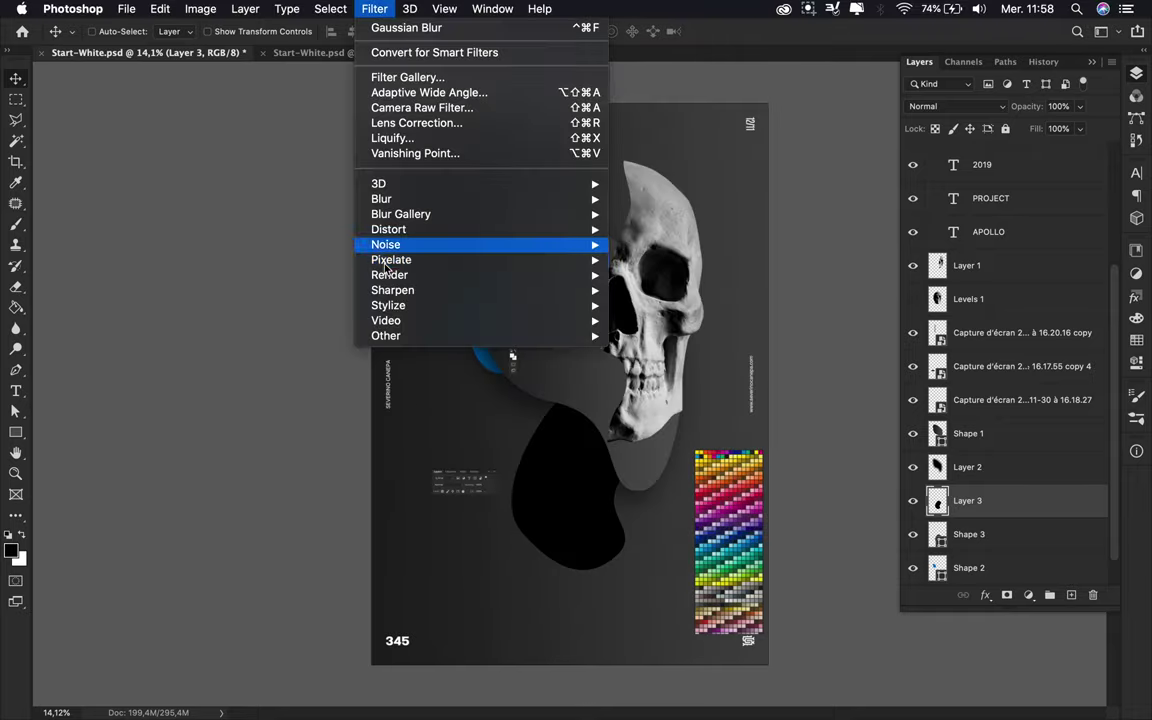
click(410, 42)
Step: Set the shadow layer to Multiply with 63% fill and move it below Shape 3
click(956, 106)
click(940, 152)
click(1080, 128)
drag(1083, 148, 1052, 148)
drag(997, 500, 997, 548)
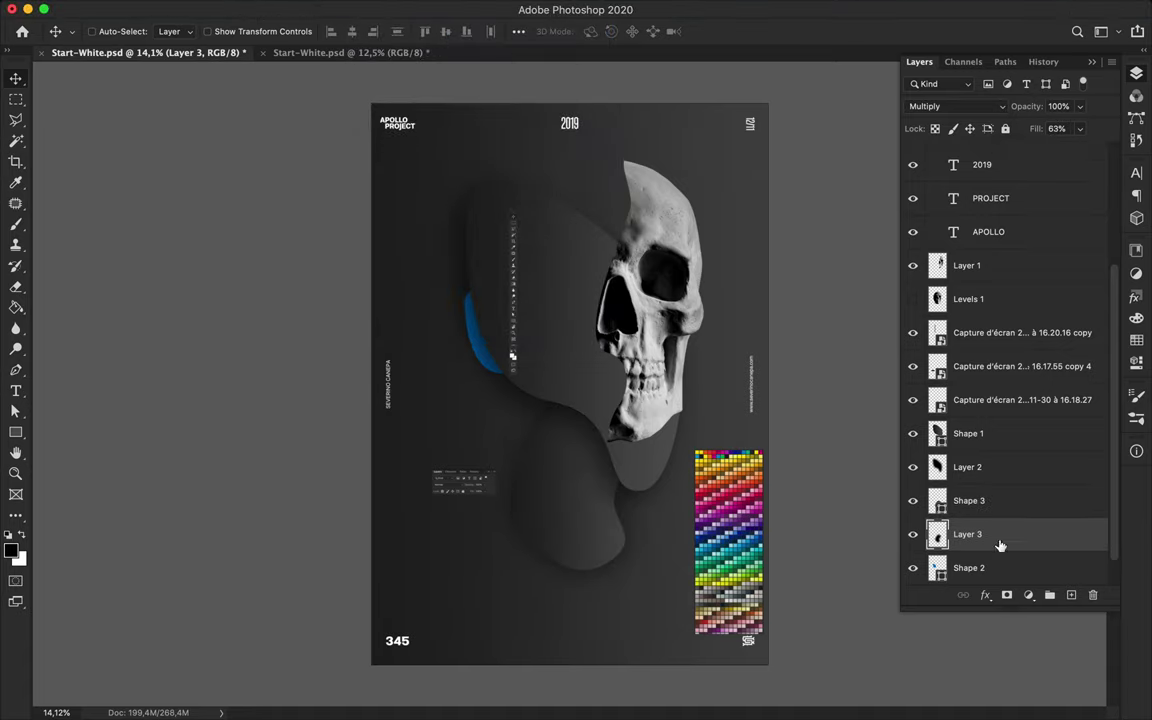
scroll(613, 485, up, 3)
scroll(613, 485, up, 2)
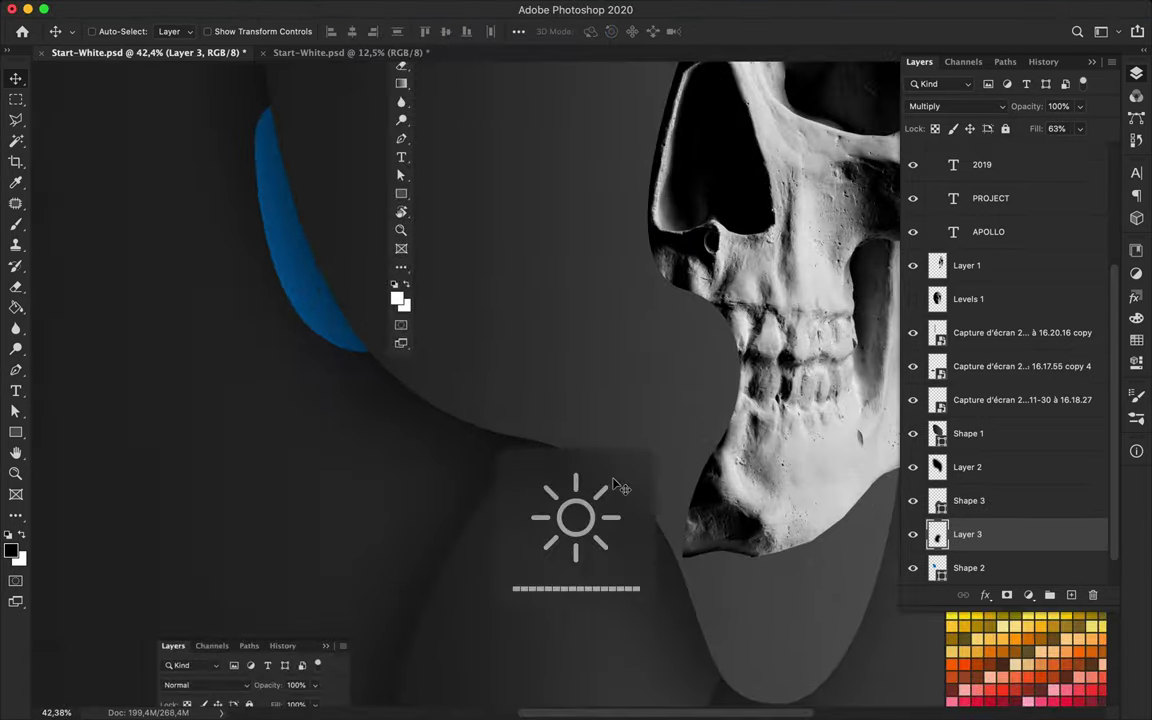
Step: Stack Shape 3 and its shadow layer under the skull, then nudge the skull right and down
scroll(618, 485, down, 4)
scroll(648, 484, up, 1)
click(676, 395)
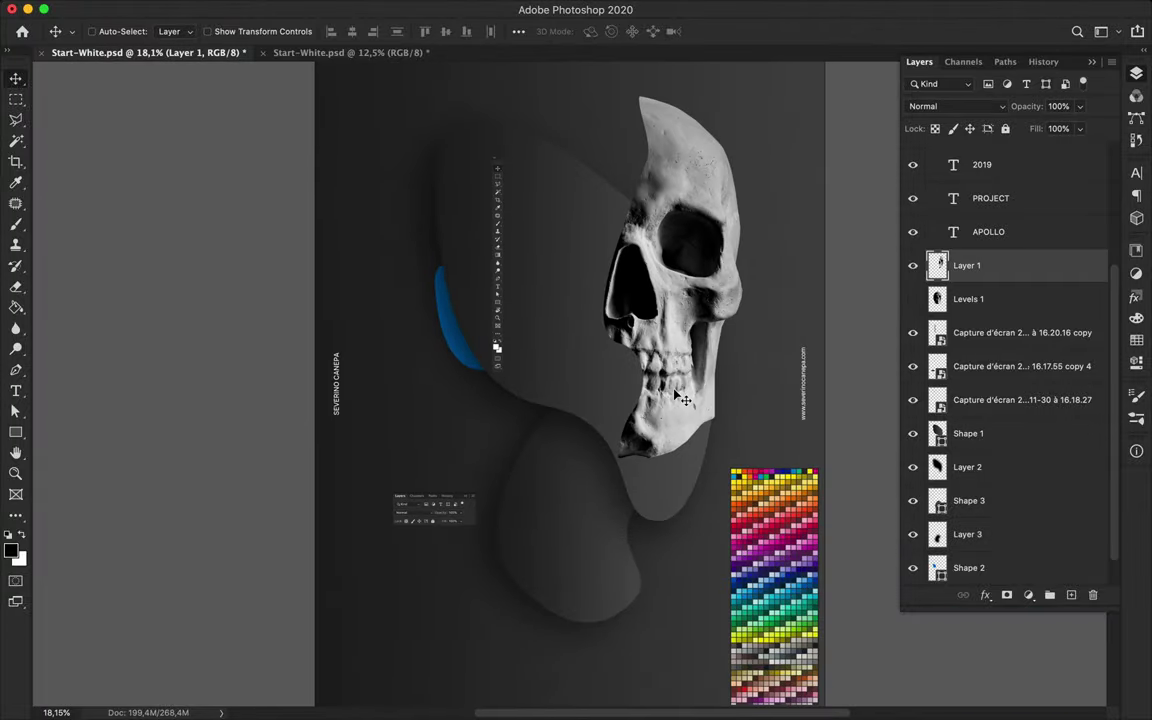
click(968, 500)
shift+click(968, 534)
drag(968, 534, 988, 265)
drag(687, 343, 698, 352)
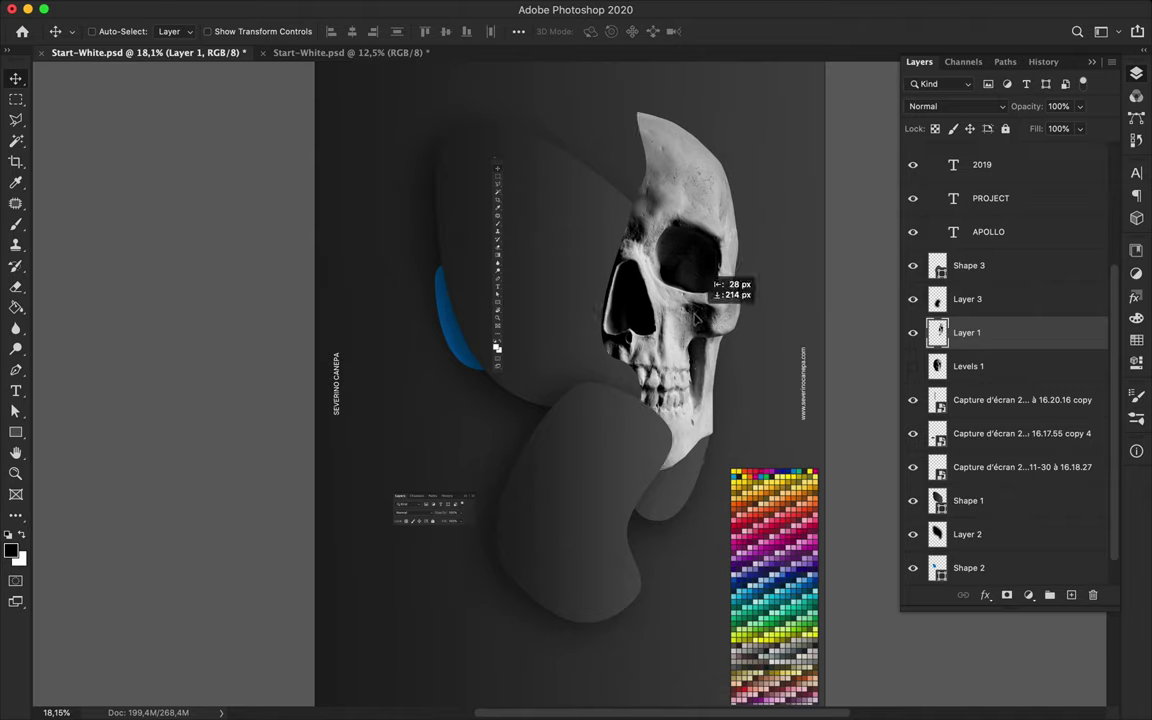
Step: Reposition the small panel and toolbar screenshots higher on the poster
mouse_move(455, 518)
mouse_down()
mouse_move(568, 422)
mouse_move(657, 472)
mouse_move(667, 455)
mouse_move(520, 566)
mouse_move(614, 204)
mouse_move(588, 182)
mouse_up()
key(ctrl+0)
click(520, 413)
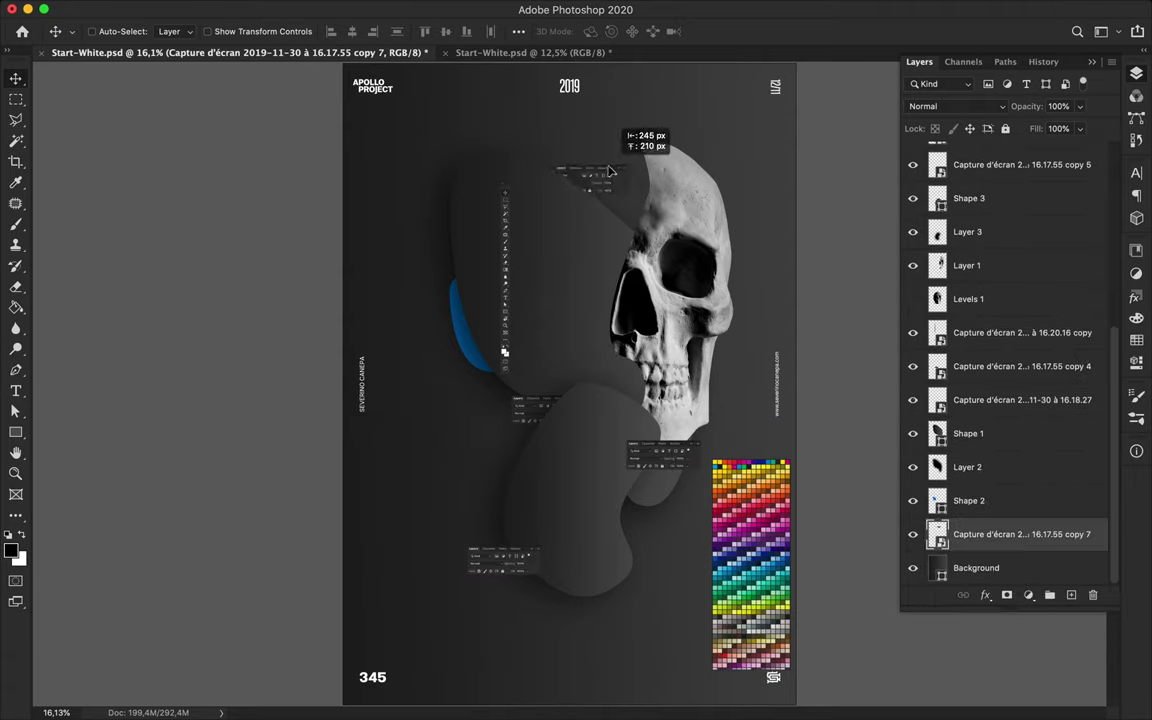
drag(506, 280, 480, 210)
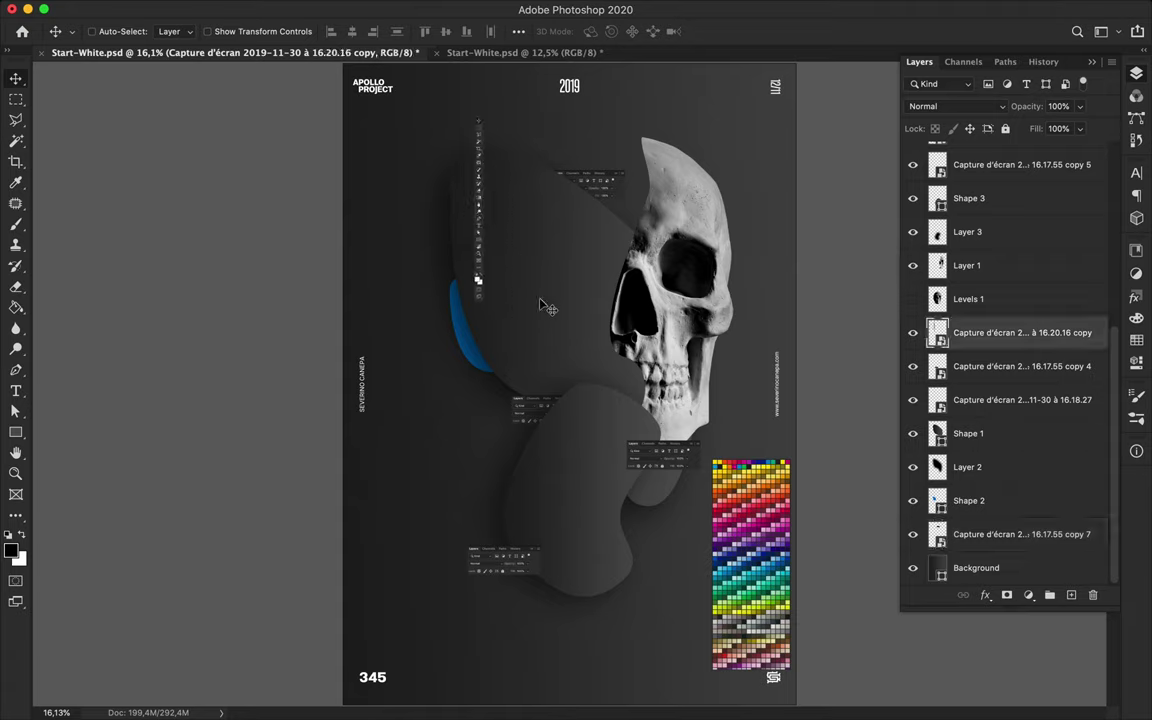
key(u)
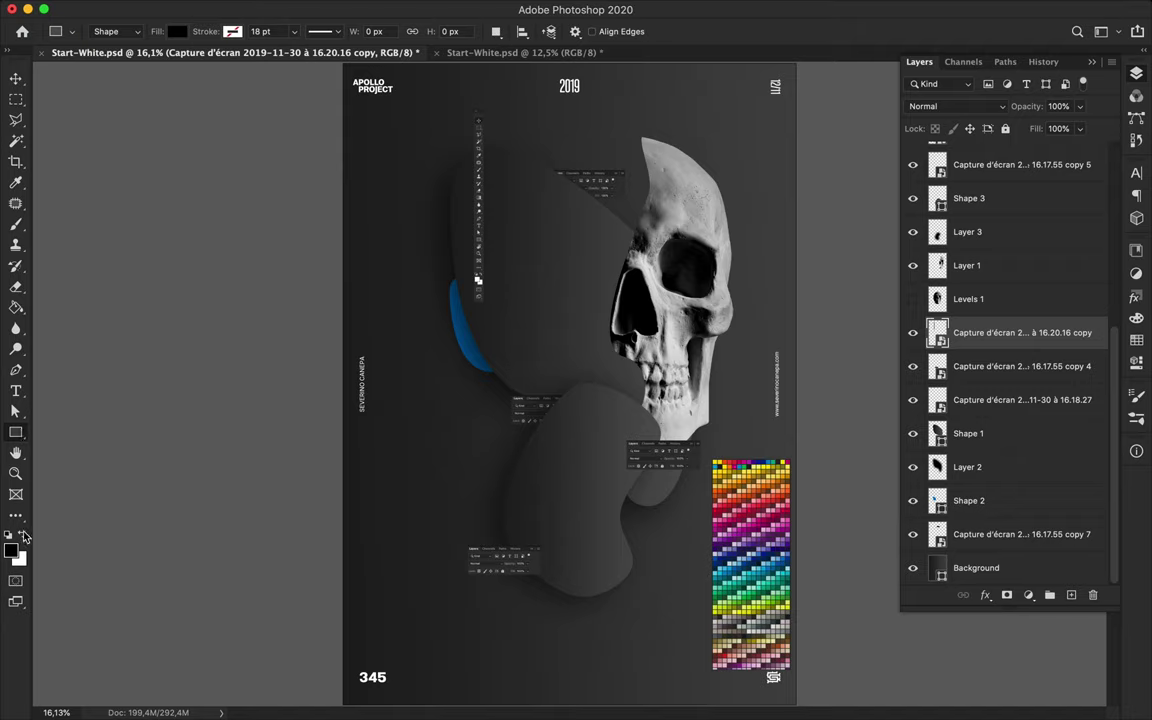
Step: Set the shape options to no fill and a white dashed 8 pt stroke
click(177, 31)
click(78, 63)
click(232, 31)
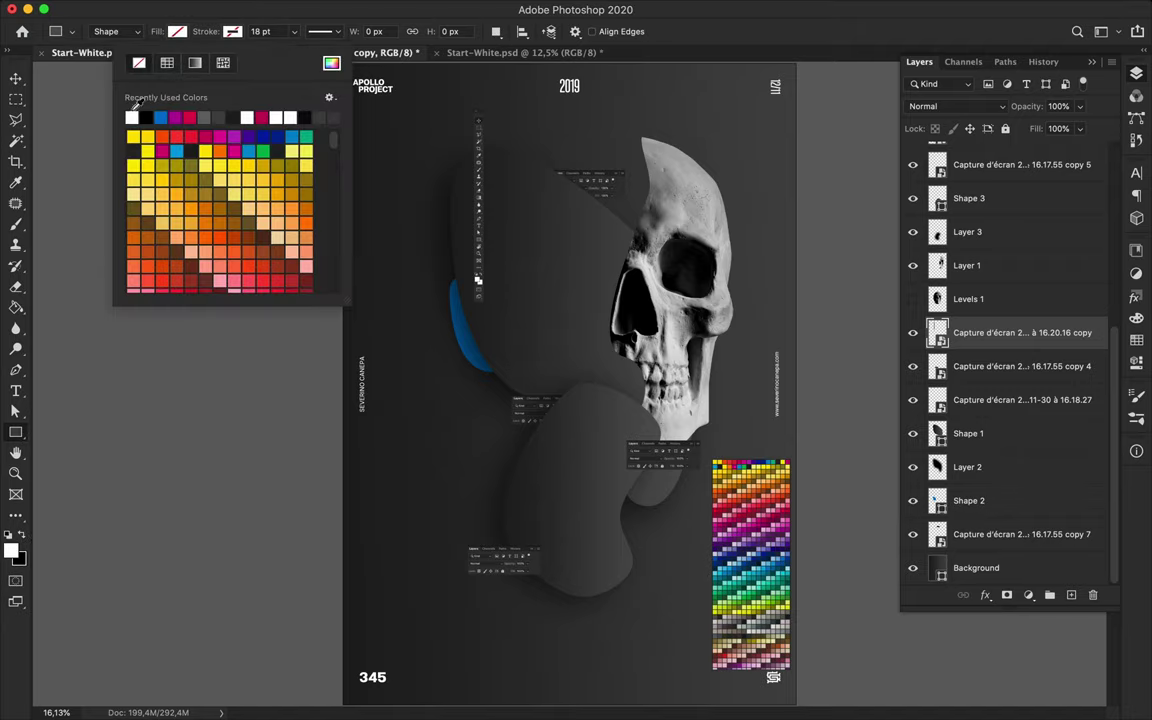
click(131, 117)
click(323, 31)
click(295, 96)
click(262, 31)
Step: Draw a curved Pen path from the skull's jaw around the poster's left side and back over the skull
key(p)
click(639, 360)
click(609, 413)
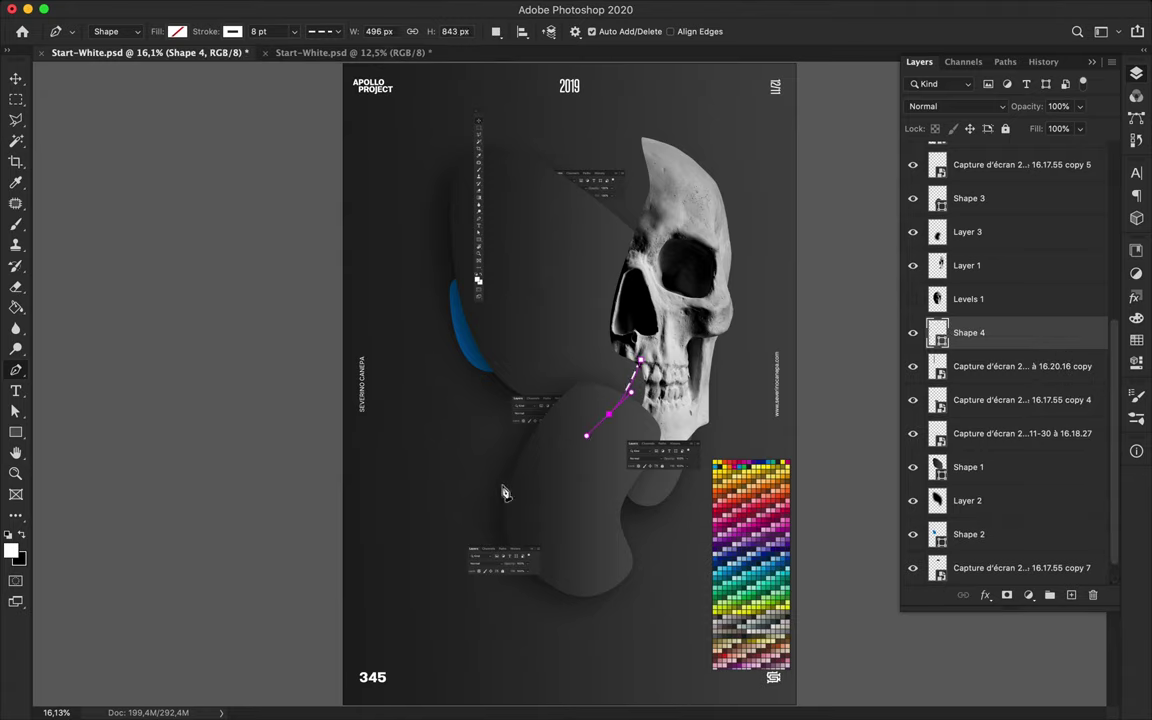
drag(487, 488, 440, 490)
drag(475, 285, 537, 237)
drag(594, 157, 594, 143)
drag(677, 200, 698, 267)
key(a)
click(571, 353)
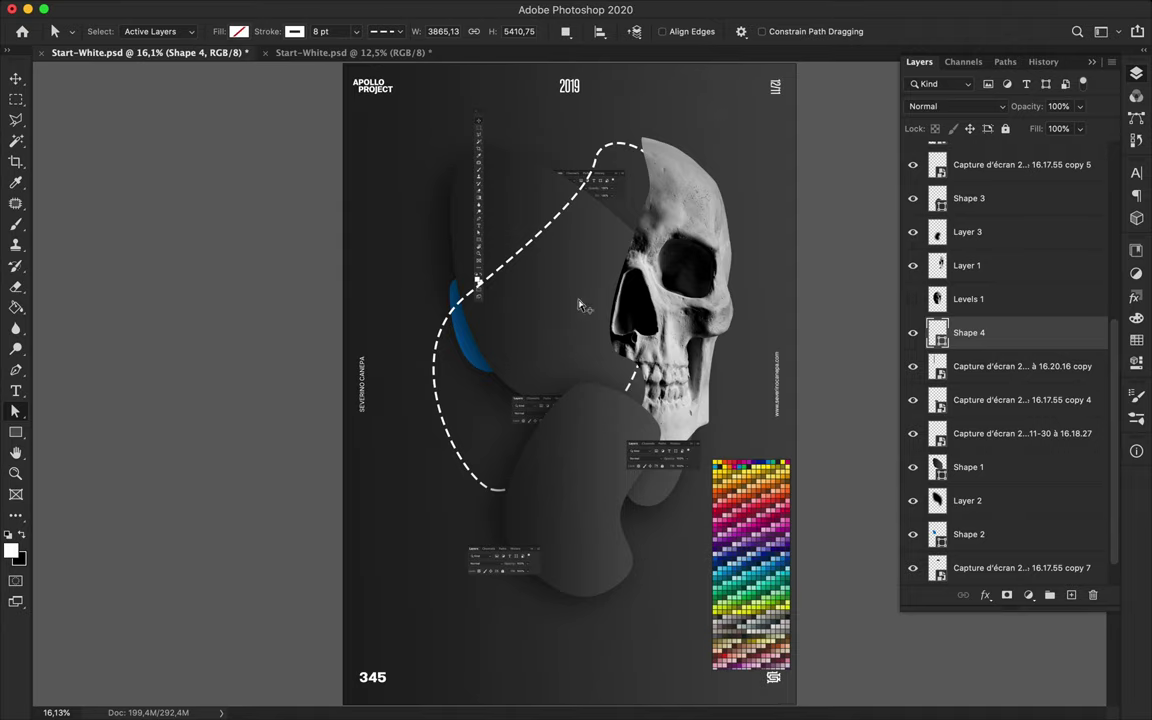
Step: Reshape the dashed curve with Direct Selection and move its layer above Shape 3
right_click(1017, 347)
click(879, 265)
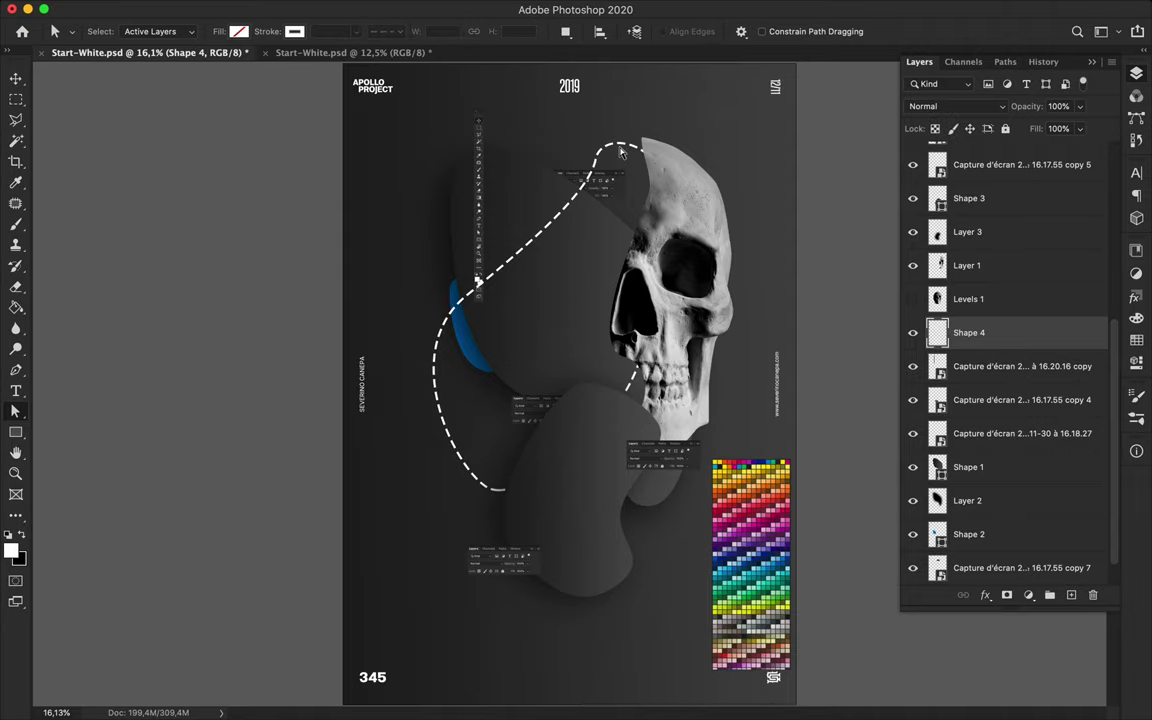
key(ctrl+z)
mouse_move(617, 148)
mouse_down()
mouse_move(487, 287)
mouse_move(475, 392)
mouse_up()
drag(603, 435, 540, 450)
click(580, 364)
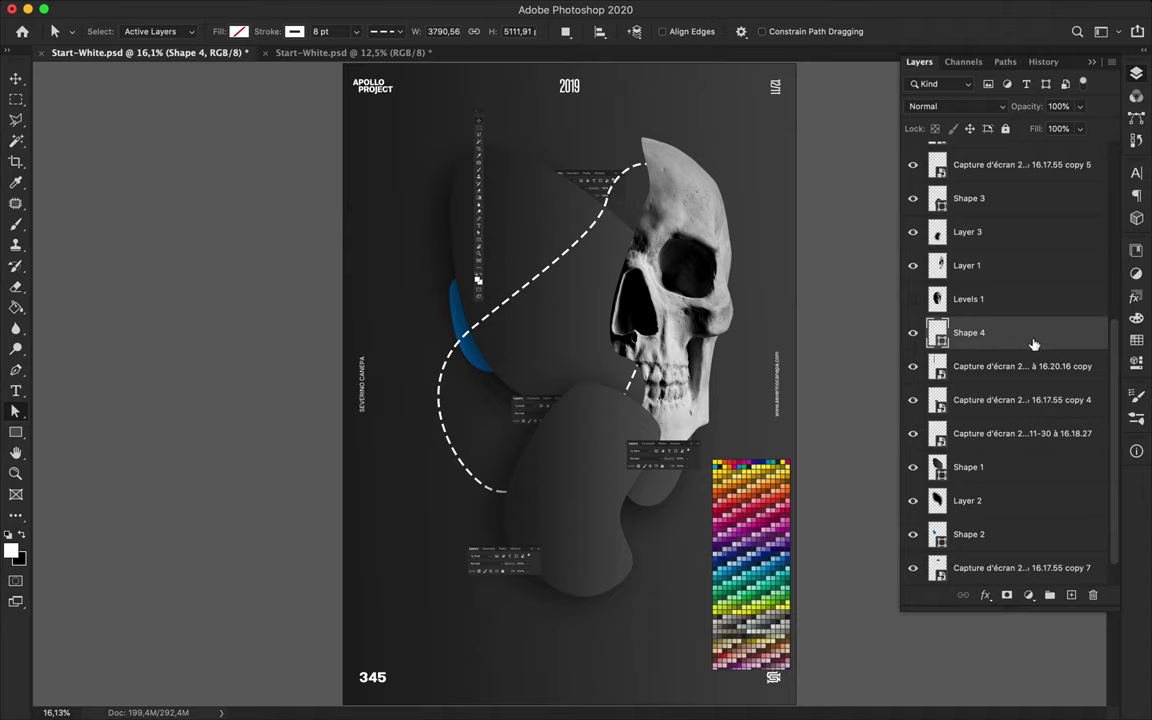
drag(1033, 344, 1001, 255)
right_click(932, 260)
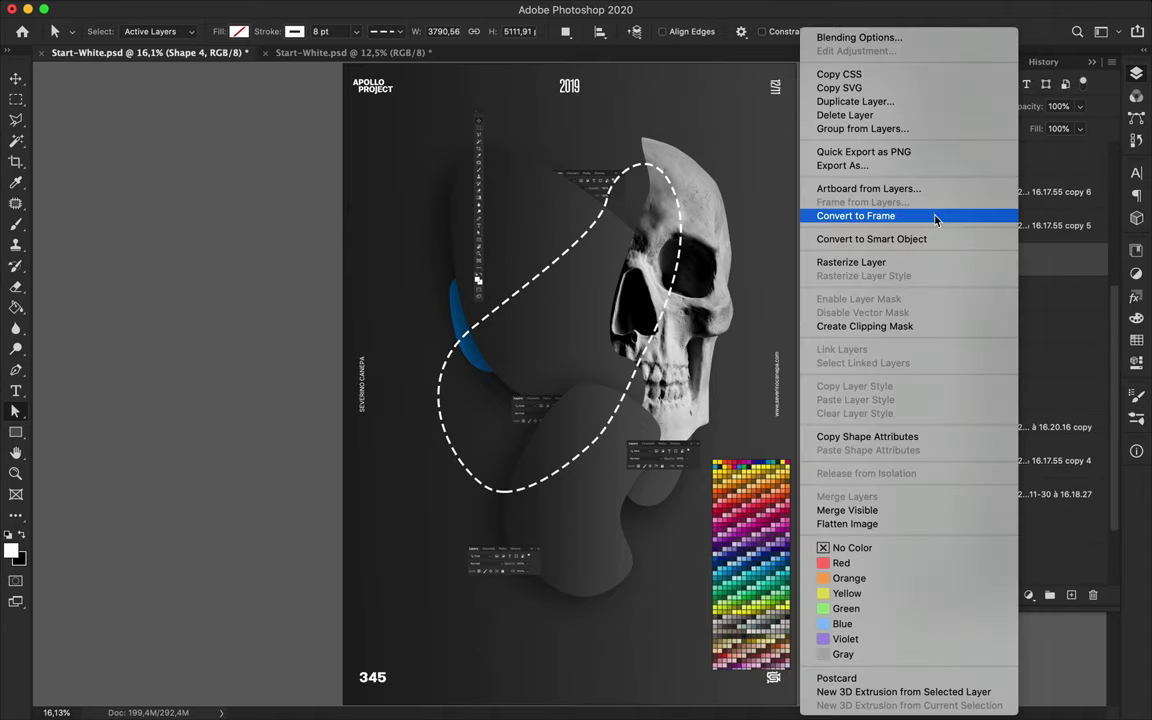
Step: Rasterize the dashed line layer and erase the part crossing the skull
click(846, 260)
ctrl+click(938, 360)
key(e)
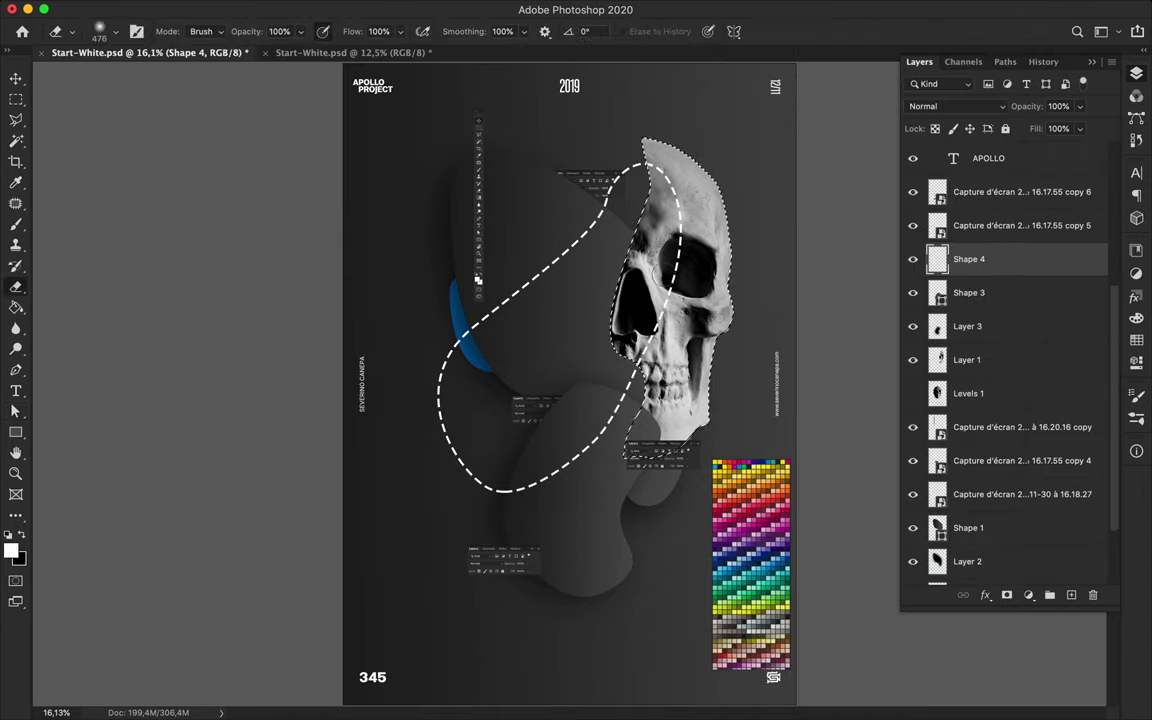
drag(679, 205, 586, 306)
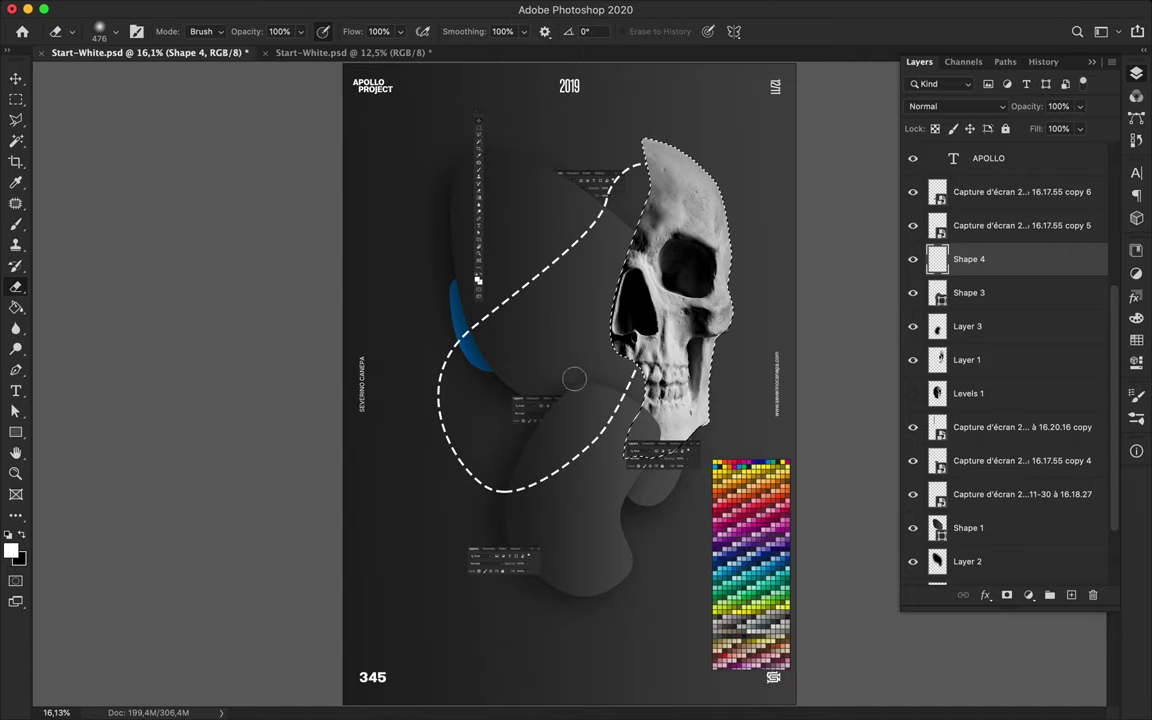
key(v)
Step: Load Shape 1's outline as a selection and erase the upper dashed line inside it, then deselect
click(945, 514)
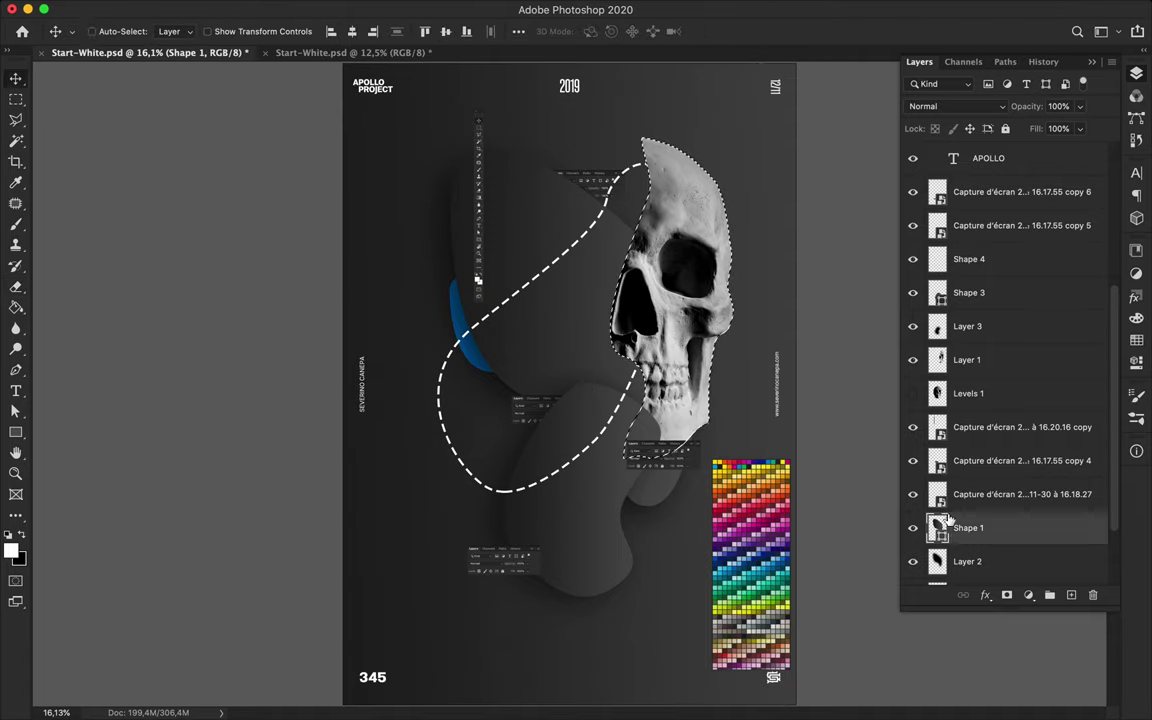
click(968, 259)
ctrl+click(937, 259)
key(e)
drag(522, 290, 610, 195)
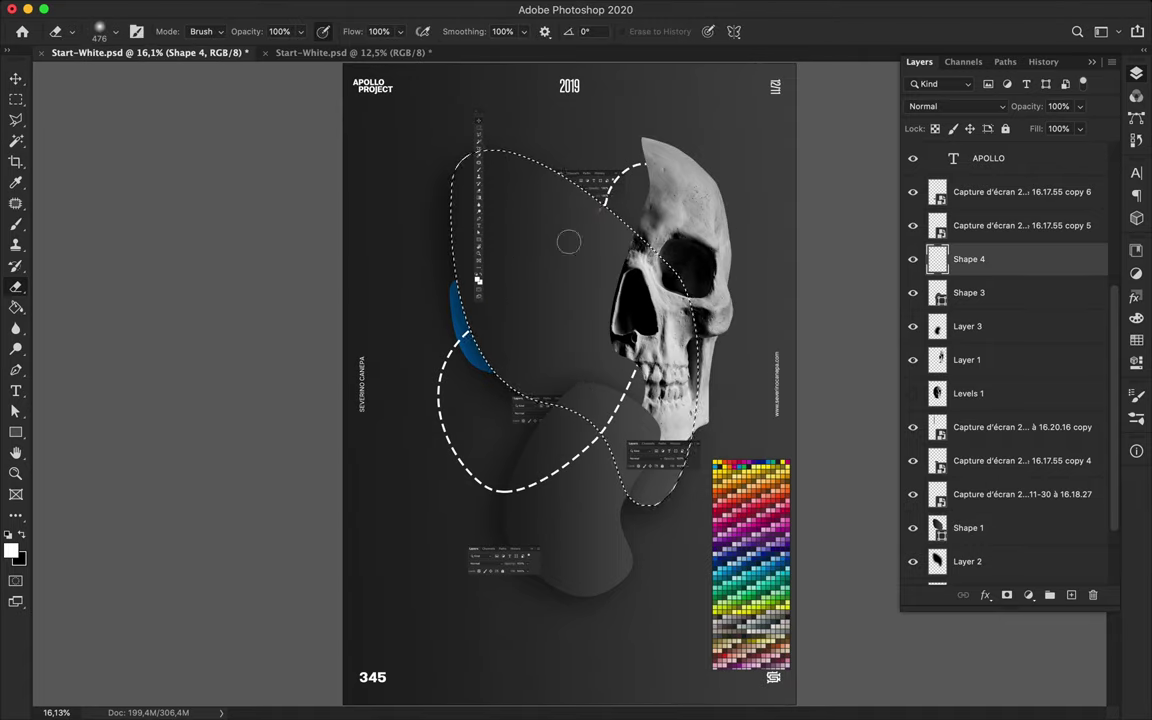
key(ctrl+d)
key(m)
key(v)
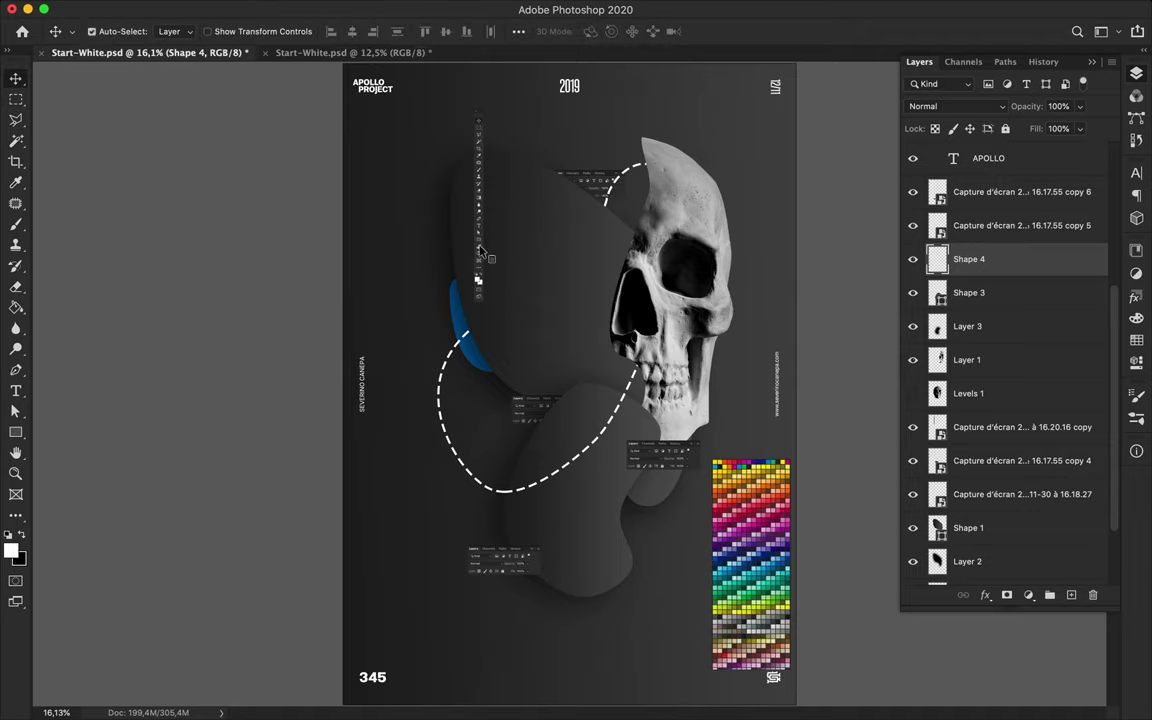
click(935, 427)
key(ctrl+shift+alt+n)
Step: Gaussian-blur the black fill behind the toolbar screenshot and set that layer to Multiply
key(b)
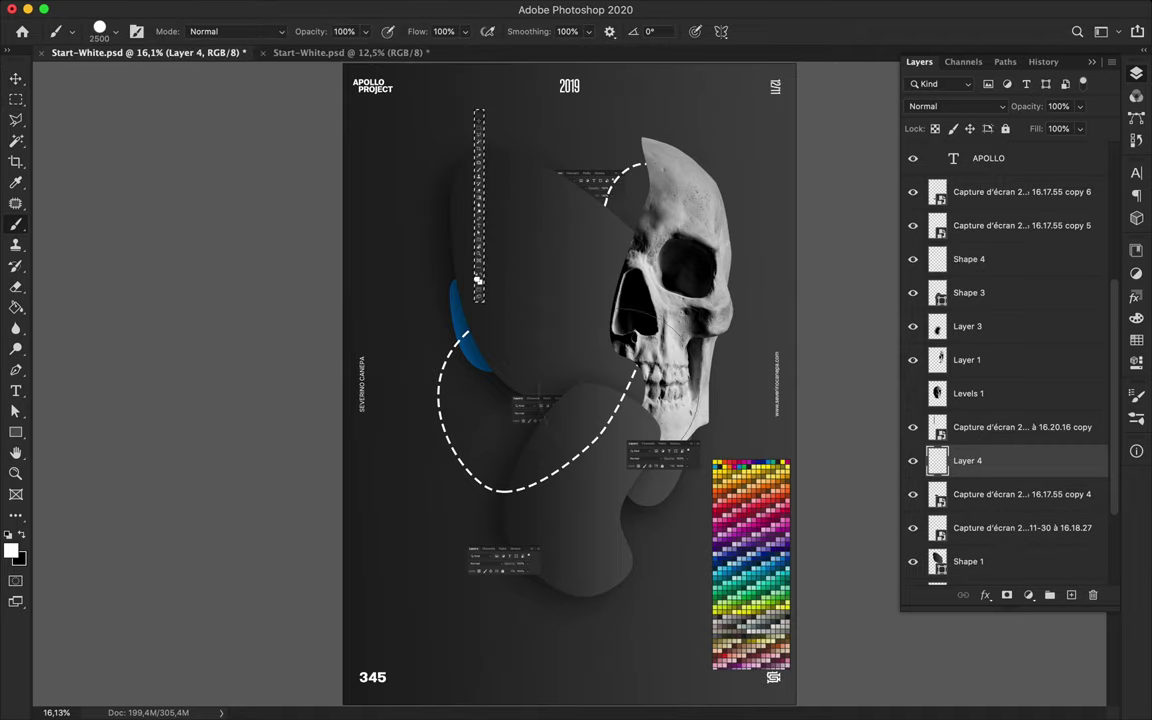
key(m)
key(ctrl+d)
click(401, 9)
key(Escape)
key(v)
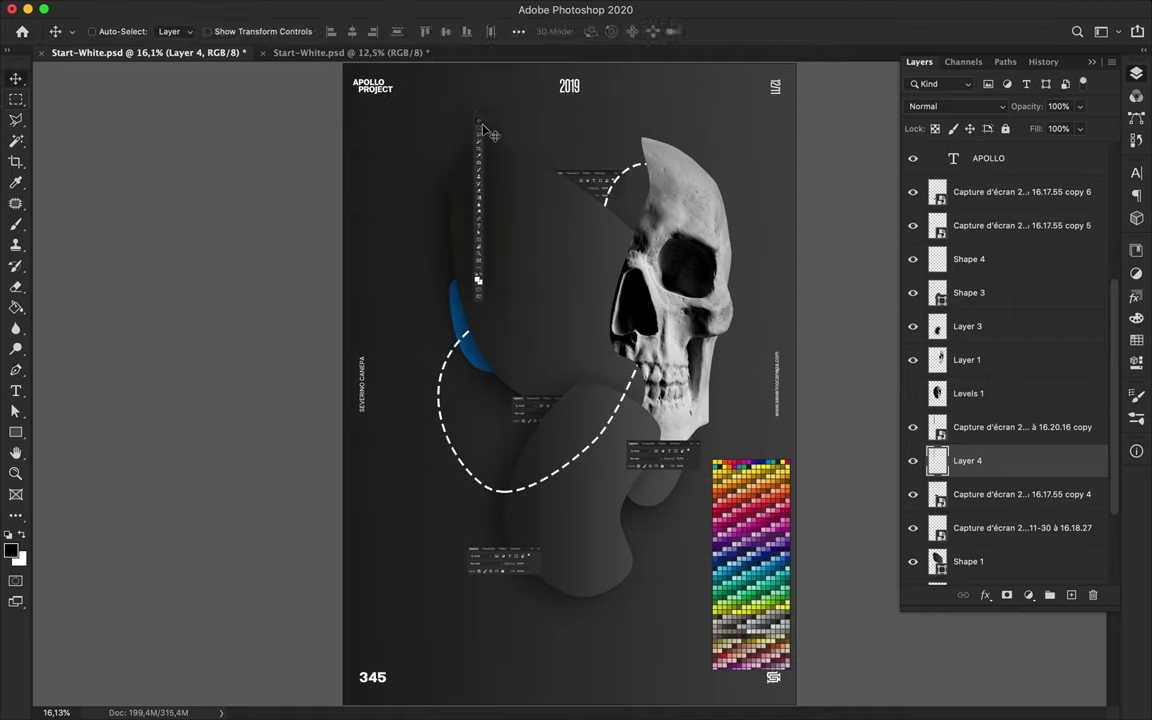
click(374, 9)
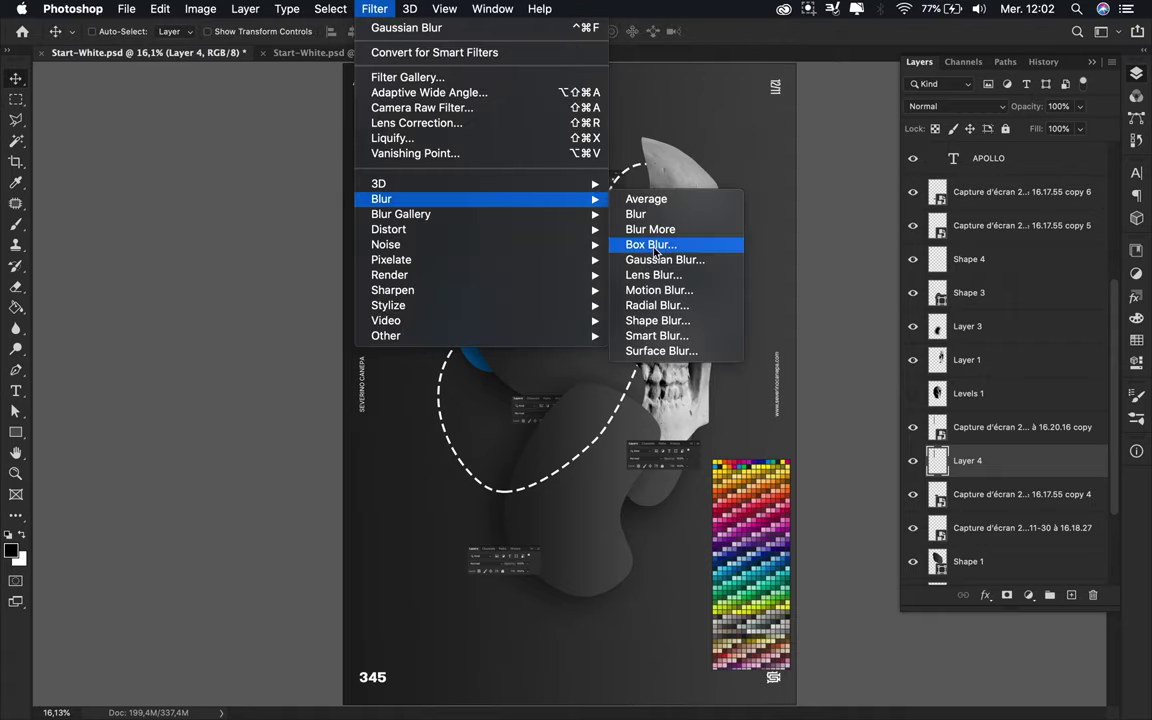
click(690, 260)
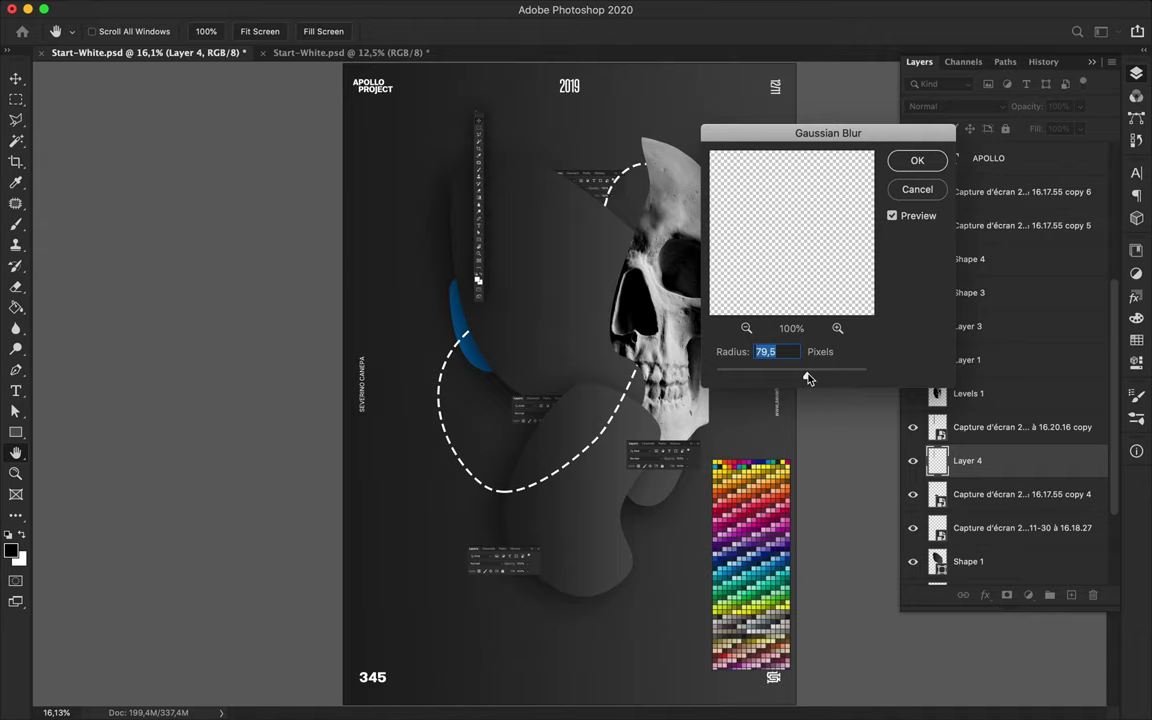
key(Return)
click(955, 106)
click(968, 155)
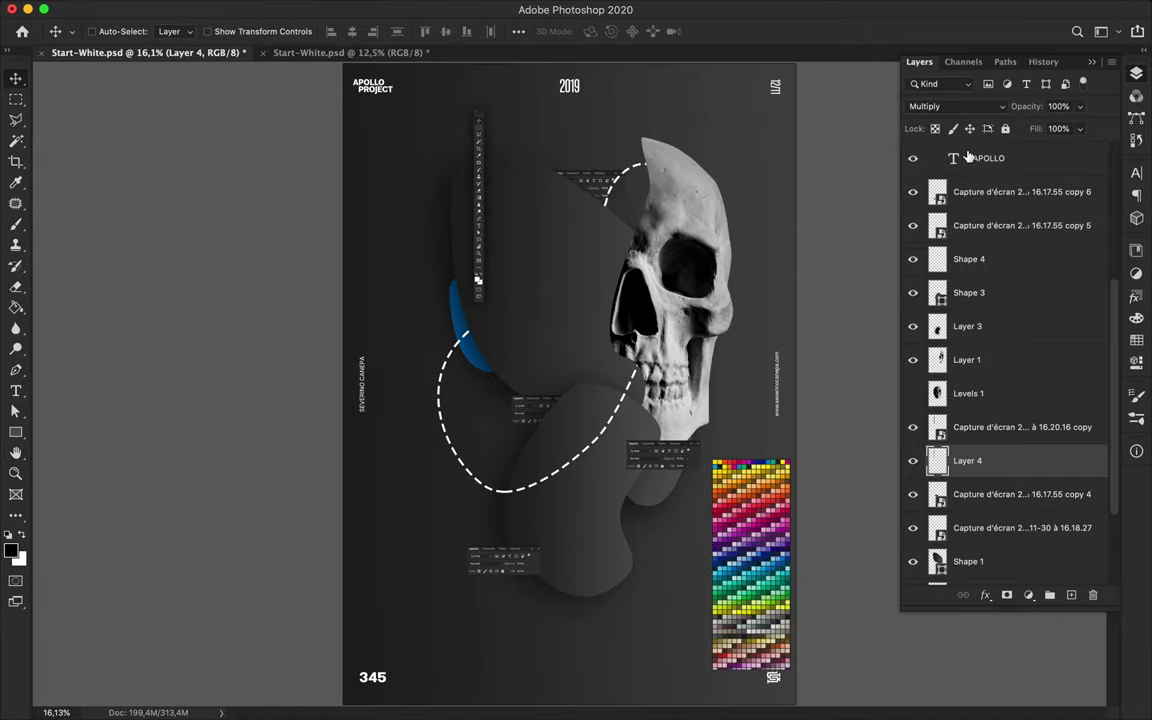
ctrl+click(525, 558)
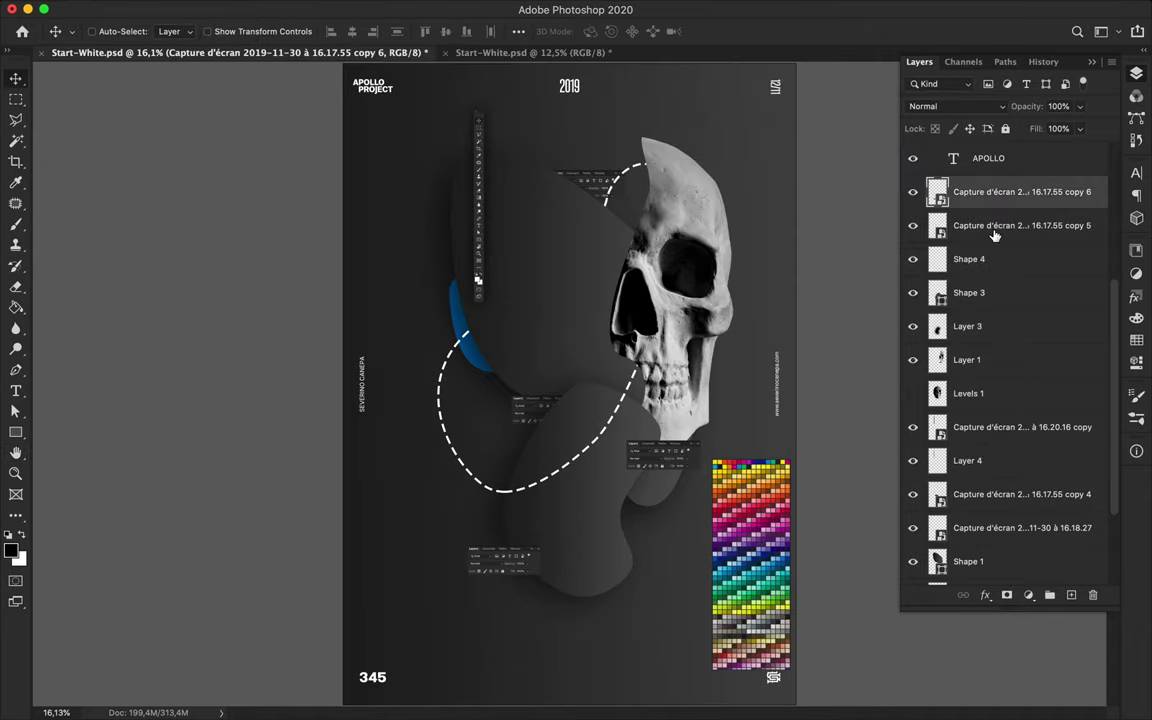
Step: Open Layer Style for the copy 7 screenshot and enable Drop Shadow
double_click(1012, 199)
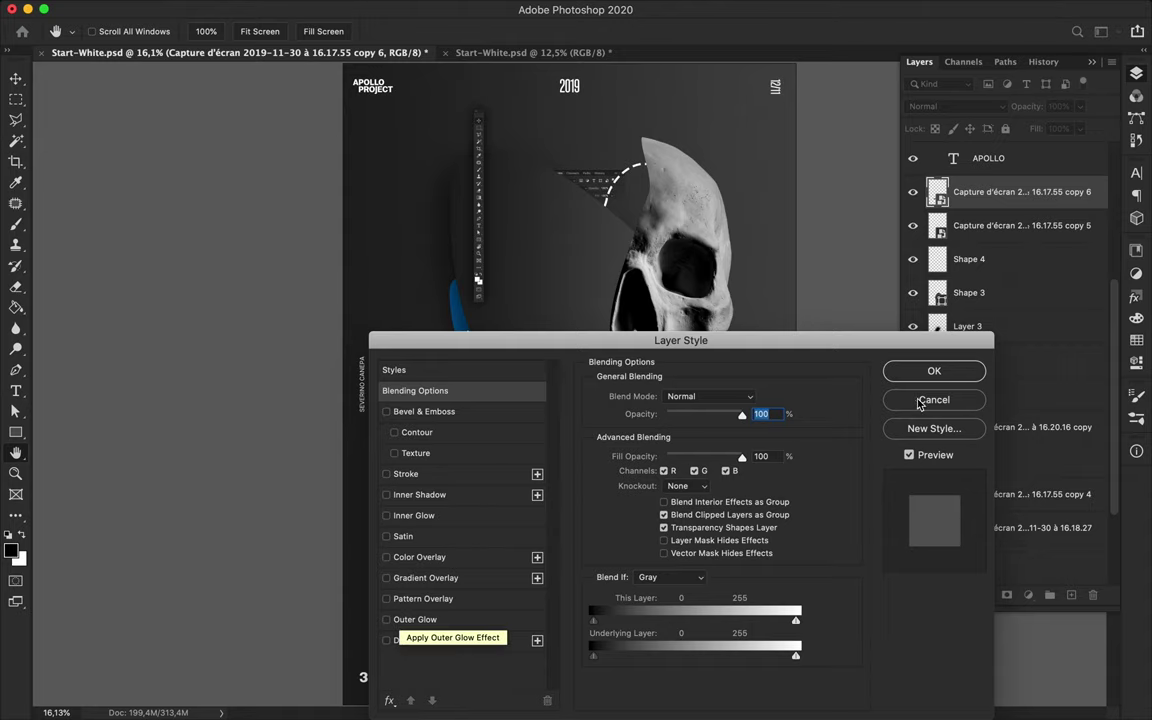
key(Escape)
click(490, 250)
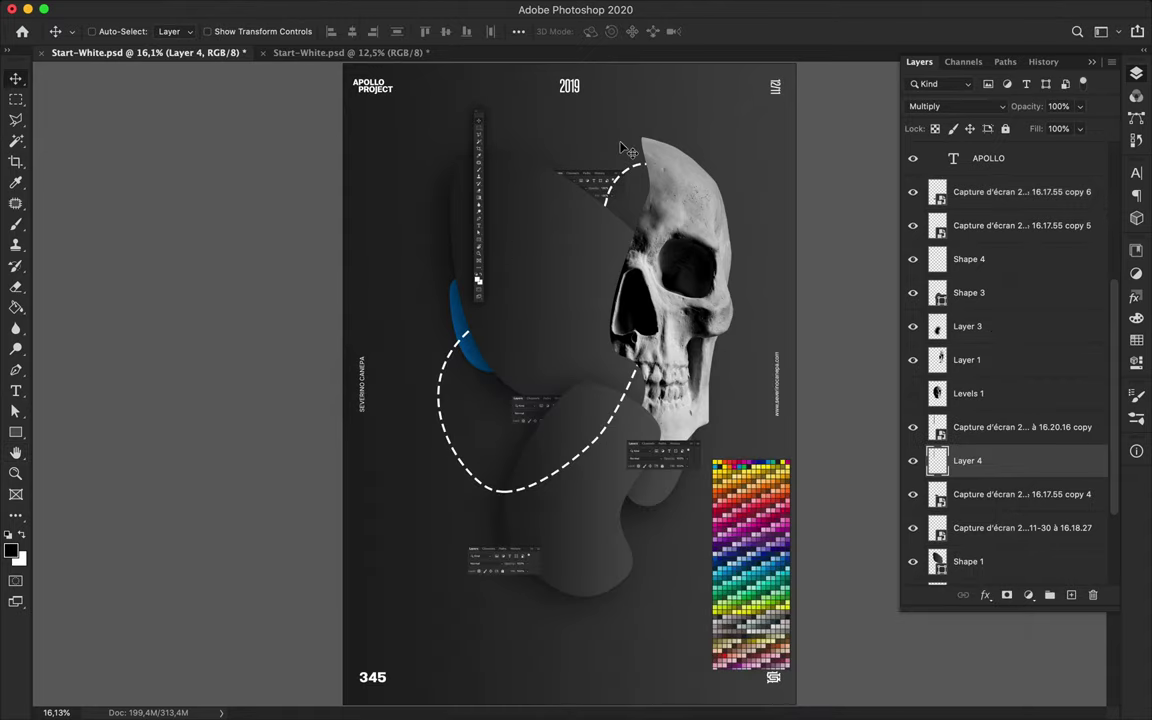
ctrl+scroll(628, 150, up, 3)
ctrl+scroll(603, 175, down, 3)
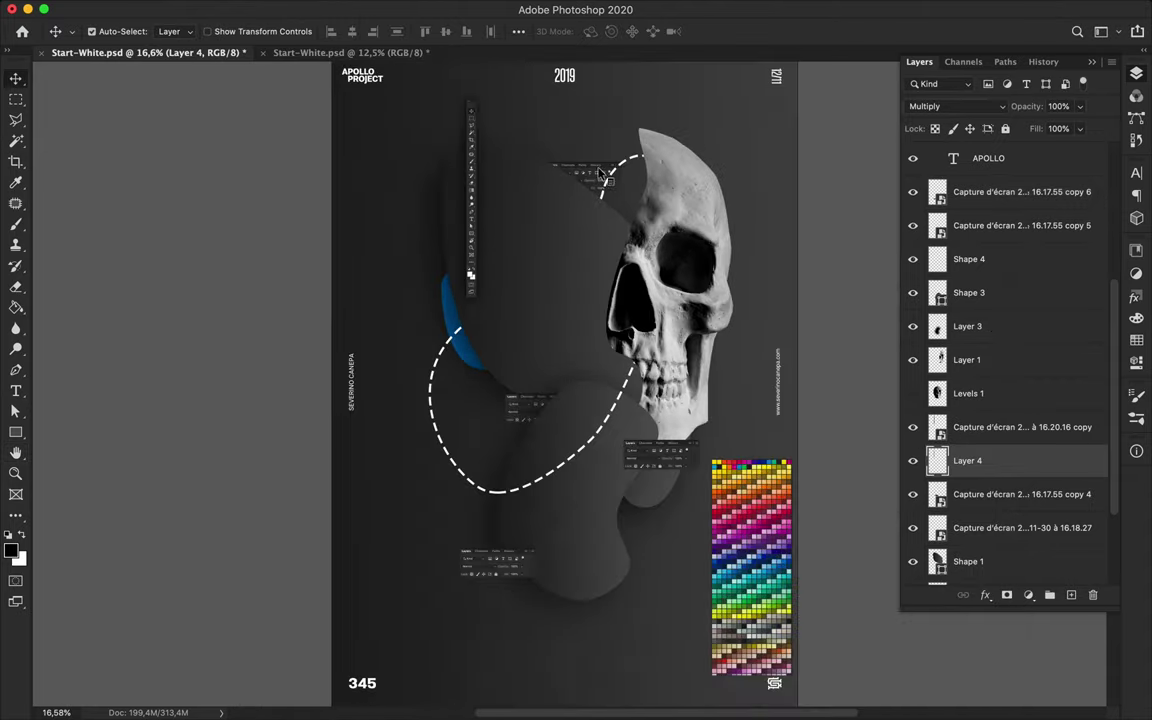
scroll(1003, 386, down, 3)
scroll(1072, 534, down, 1)
double_click(1100, 536)
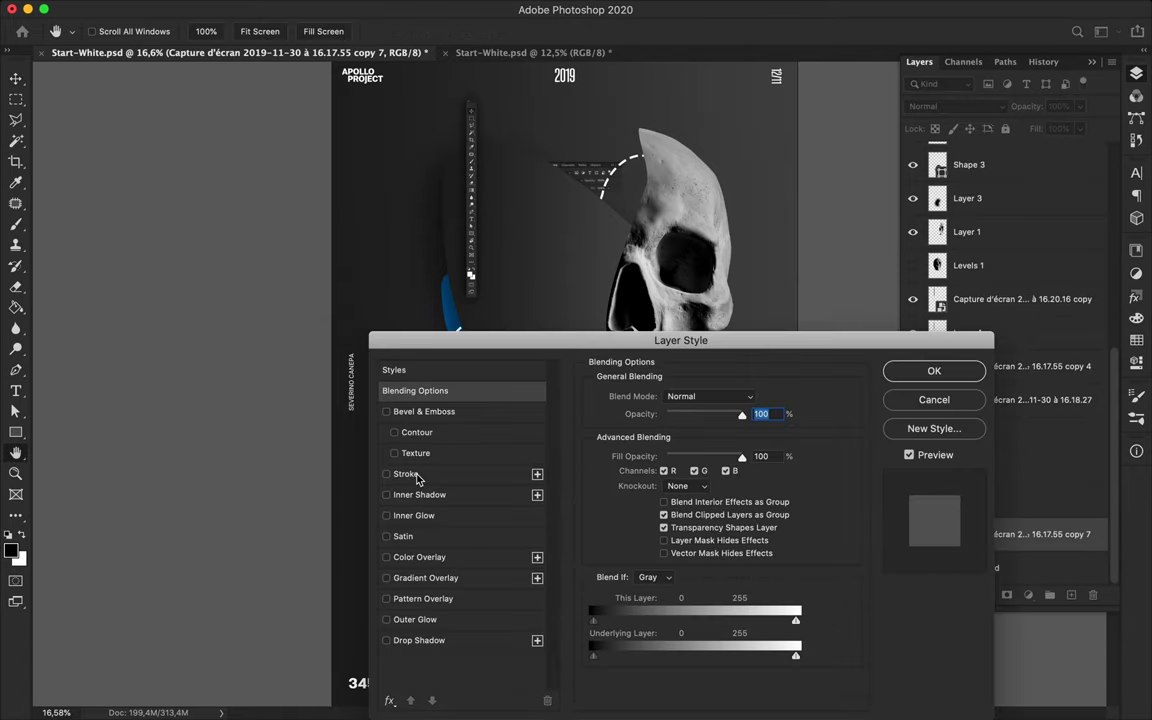
click(418, 640)
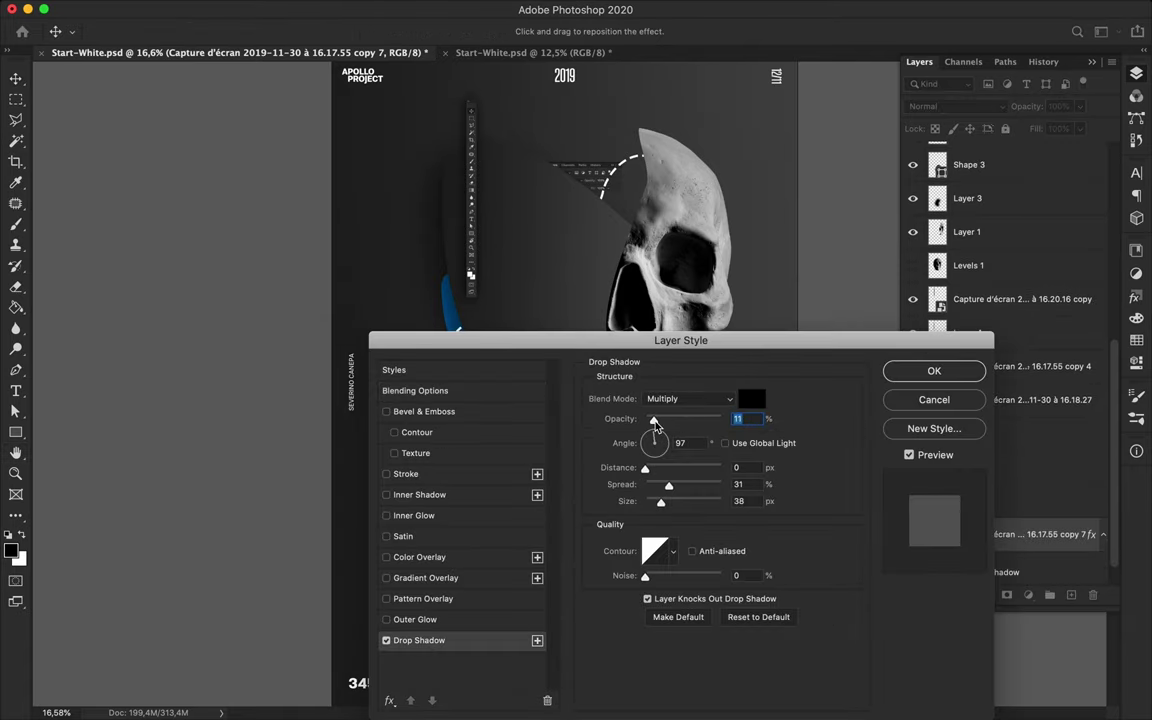
Step: Set the drop shadow opacity to 68%, increase its distance and size, and confirm
drag(680, 424, 689, 424)
mouse_move(645, 468)
mouse_down()
mouse_move(707, 487)
mouse_move(645, 485)
mouse_move(693, 502)
mouse_up()
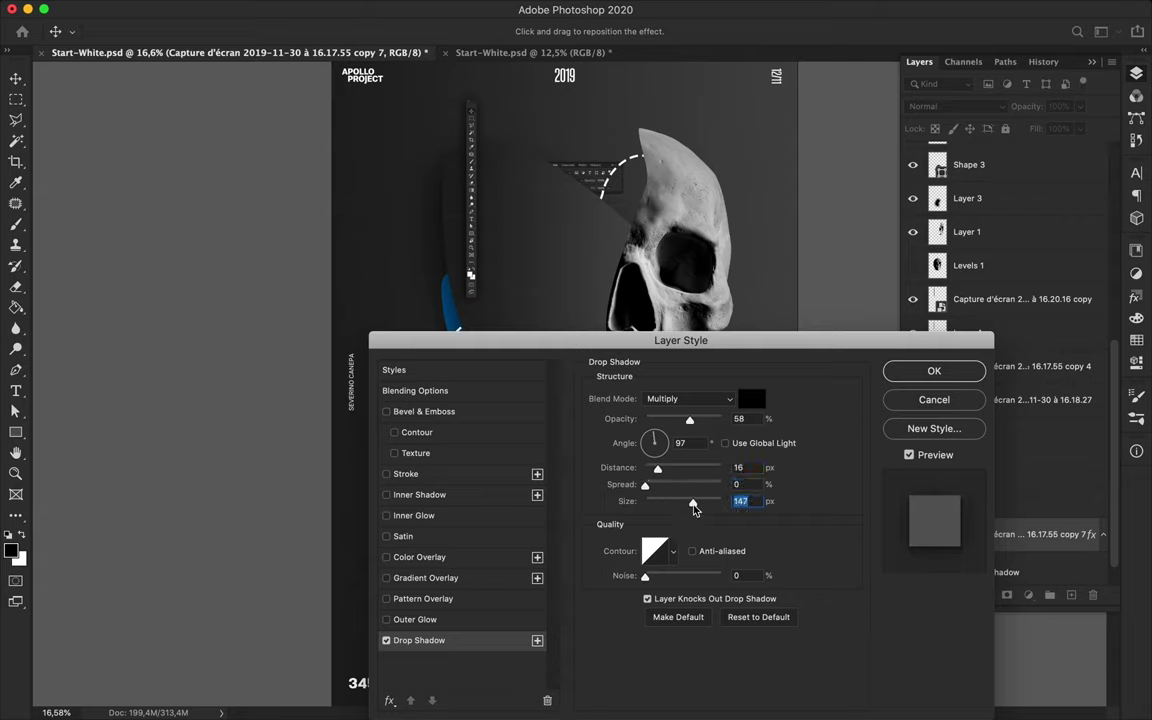
mouse_move(689, 420)
mouse_down()
mouse_move(699, 420)
mouse_move(665, 449)
mouse_move(729, 425)
mouse_move(697, 421)
mouse_up()
click(645, 483)
drag(657, 469, 722, 502)
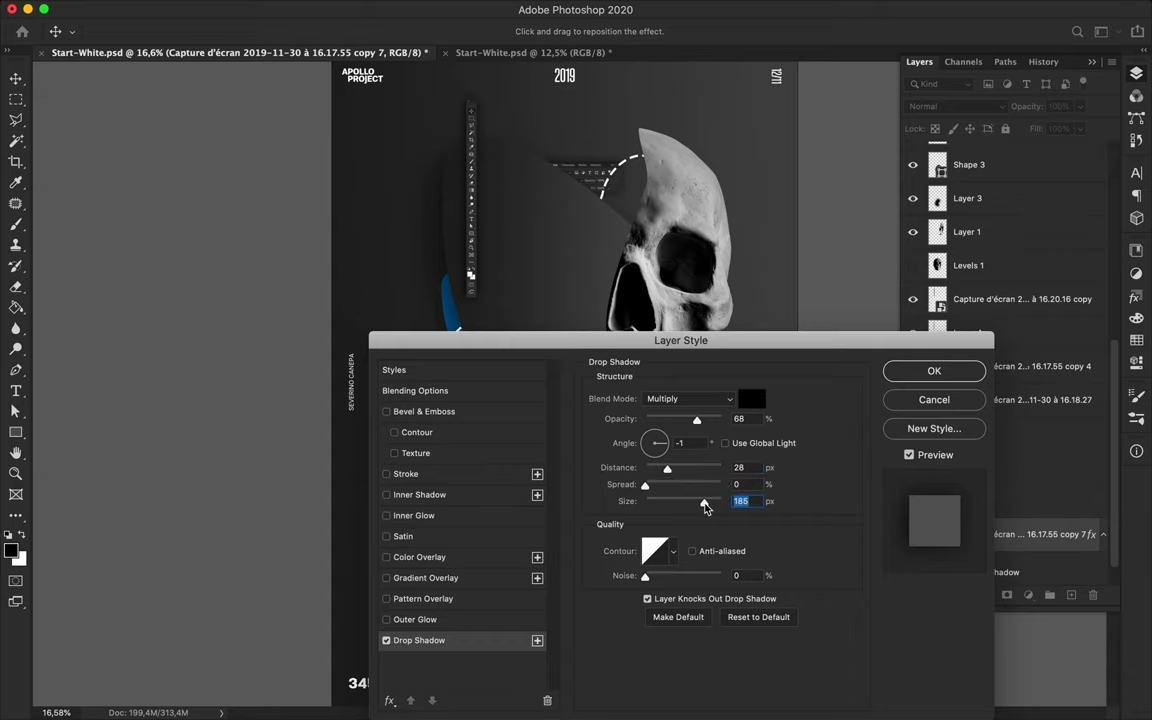
click(934, 371)
Step: Move the screenshot up and right, then refine its drop shadow to distance 85 and size 250
scroll(531, 170, up, 5)
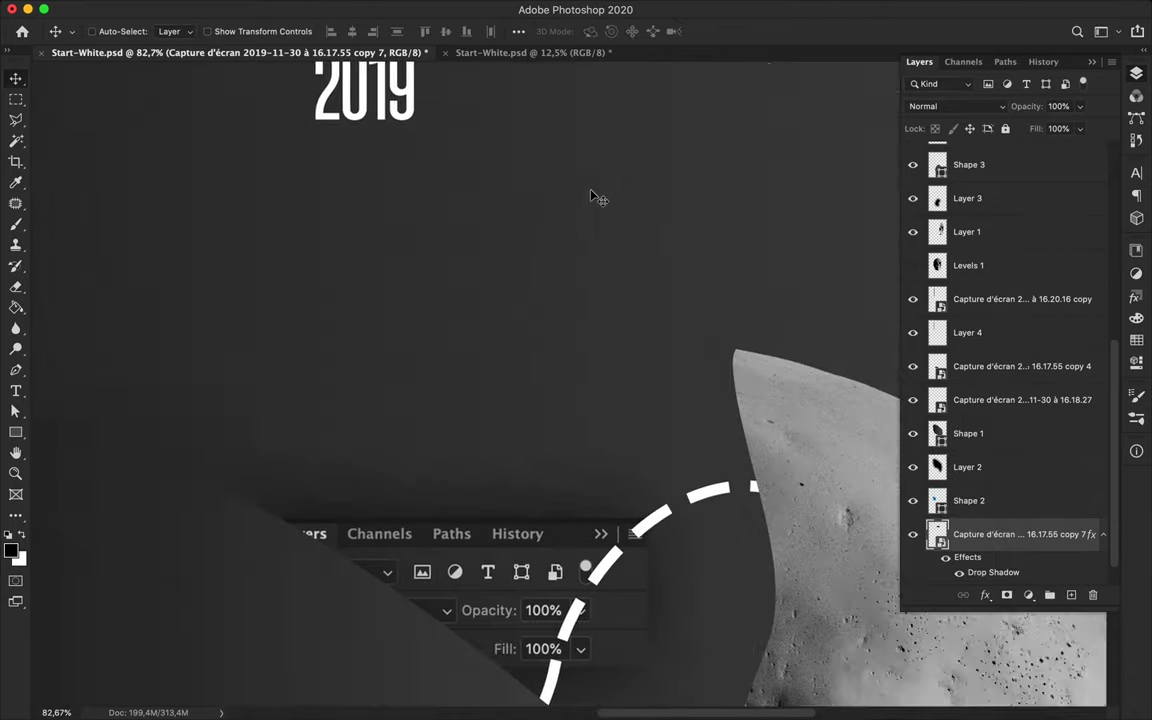
drag(541, 225, 650, 85)
scroll(650, 85, up, 5)
double_click(1050, 534)
click(419, 640)
drag(653, 345, 867, 248)
drag(881, 370, 912, 370)
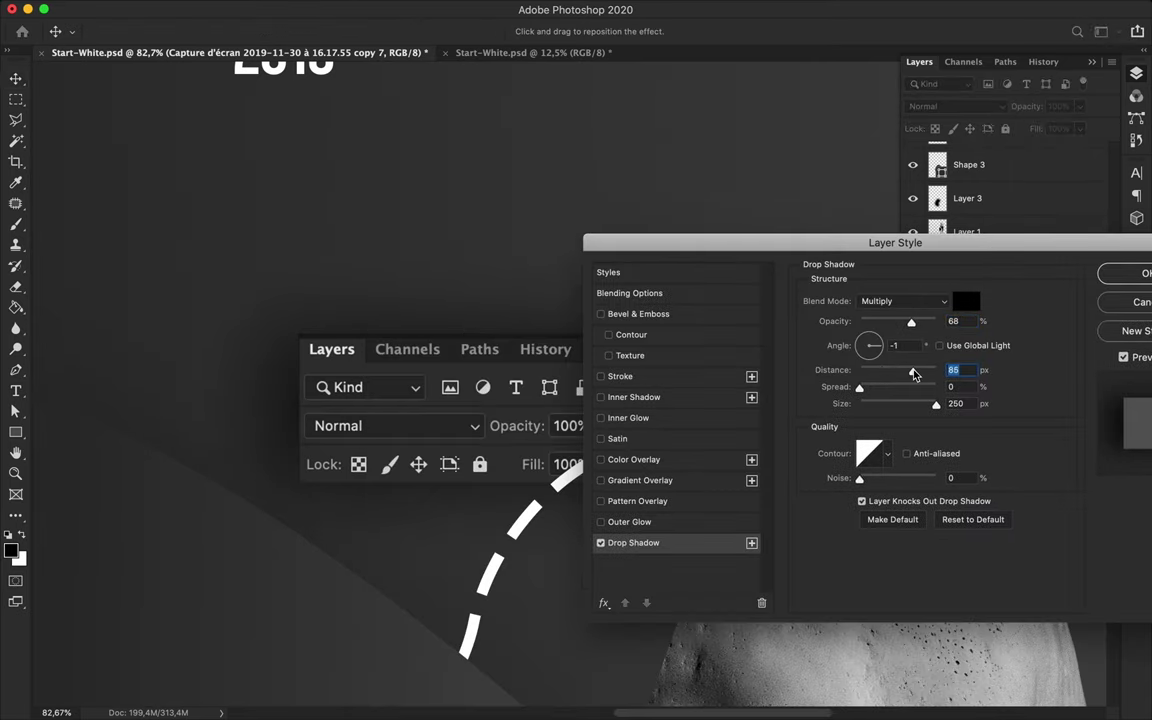
drag(911, 322, 923, 322)
drag(929, 243, 872, 243)
key(Return)
Step: Copy the copy 7 drop shadow style and paste it onto the copy 4 screenshot
right_click(1072, 545)
click(810, 385)
scroll(516, 444, down, 5)
mouse_move(500, 390)
mouse_down()
mouse_move(516, 444)
mouse_move(496, 481)
mouse_up()
scroll(496, 481, down, 2)
scroll(450, 490, down, 5)
scroll(1000, 400, up, 3)
right_click(1037, 458)
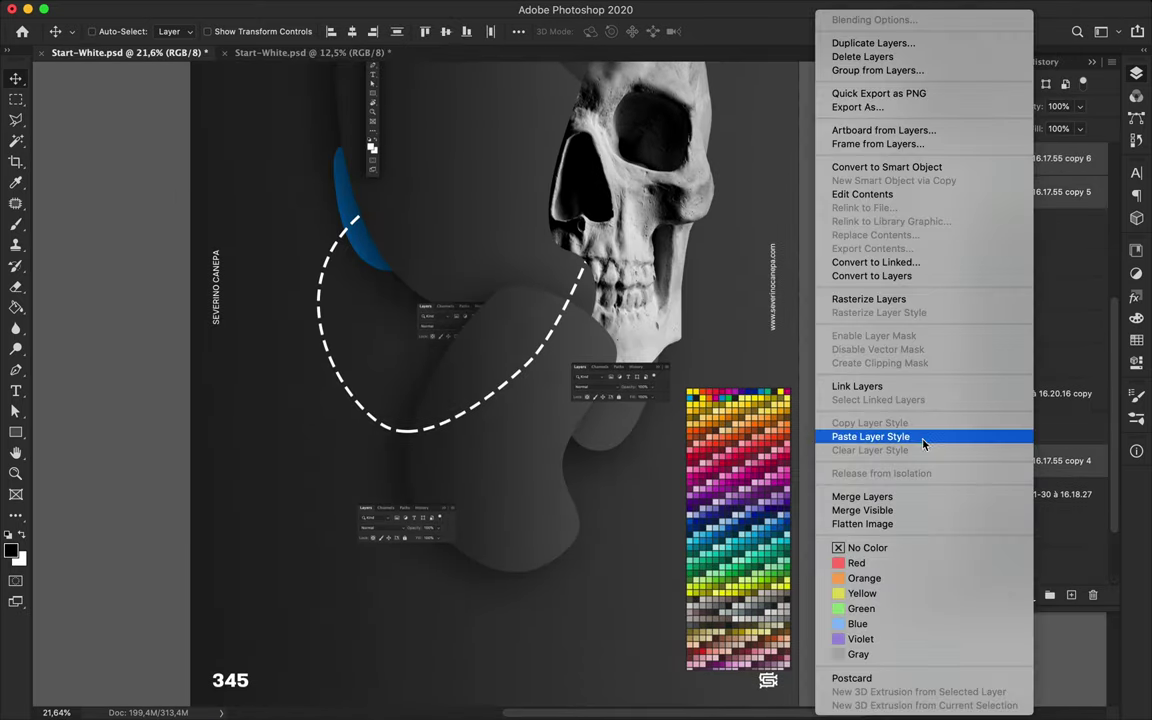
click(852, 442)
scroll(667, 410, down, 2)
scroll(667, 410, down, 1)
scroll(667, 410, down, 3)
Step: Add a new empty layer above the Shape 2 layer
key(b)
scroll(965, 376, down, 3)
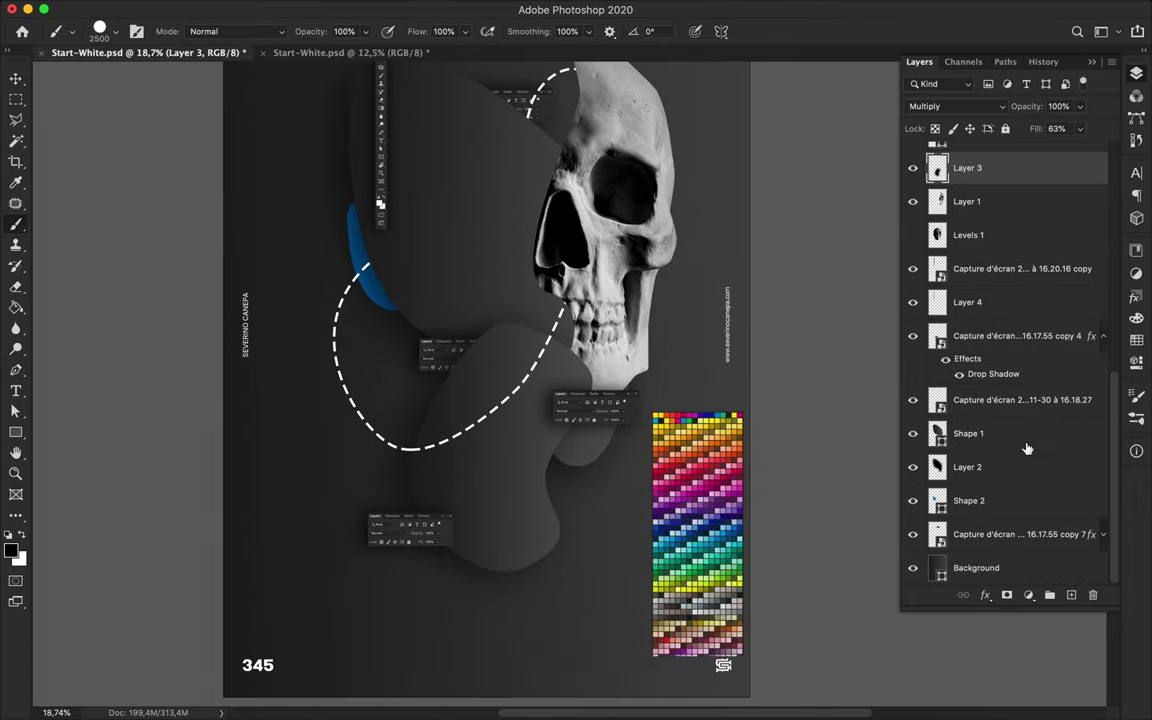
super+click(685, 415)
key(super+alt+shift+n)
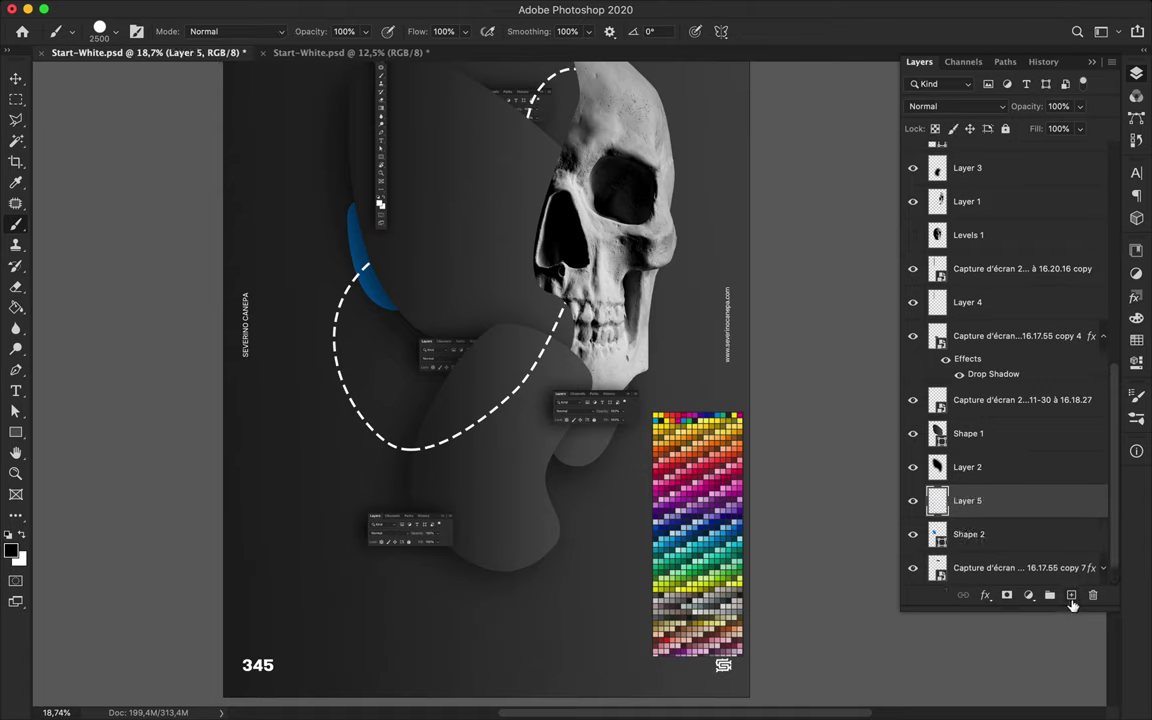
click(116, 32)
scroll(150, 240, down, 5)
scroll(150, 240, down, 5)
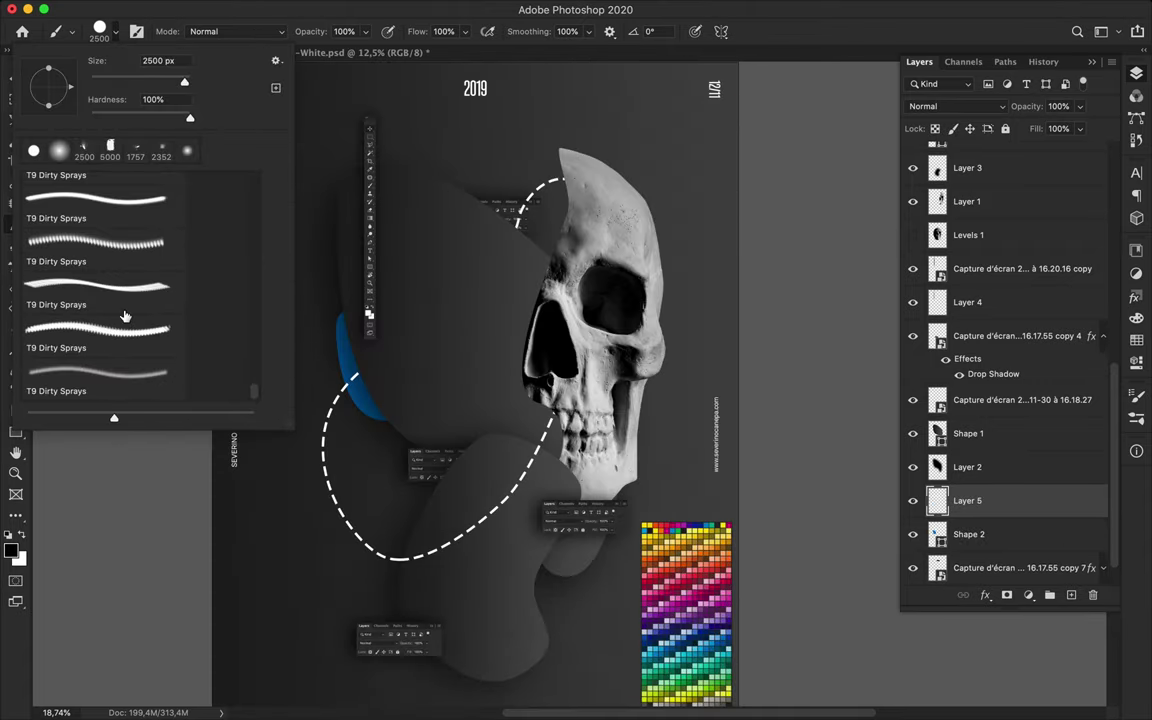
Step: Spray white specks beside the blue crescent with the T9 Dirty Sprays brush
click(90, 210)
scroll(495, 315, up, 1)
scroll(495, 315, up, 2)
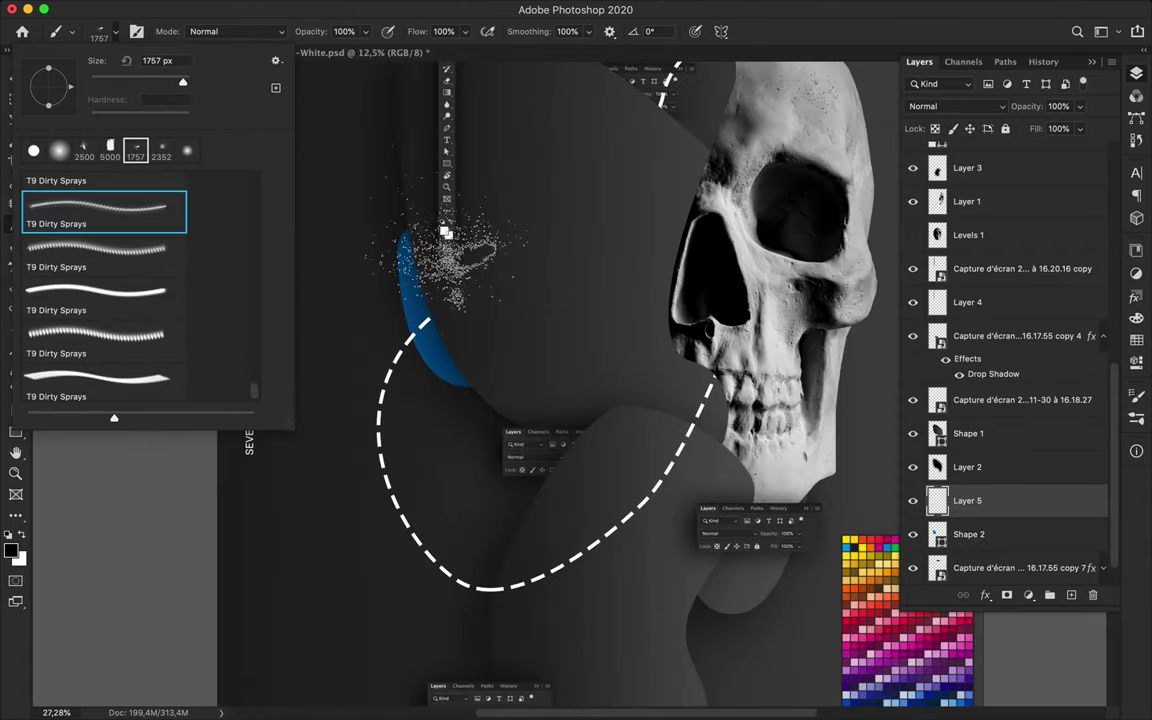
click(1140, 240)
click(1136, 340)
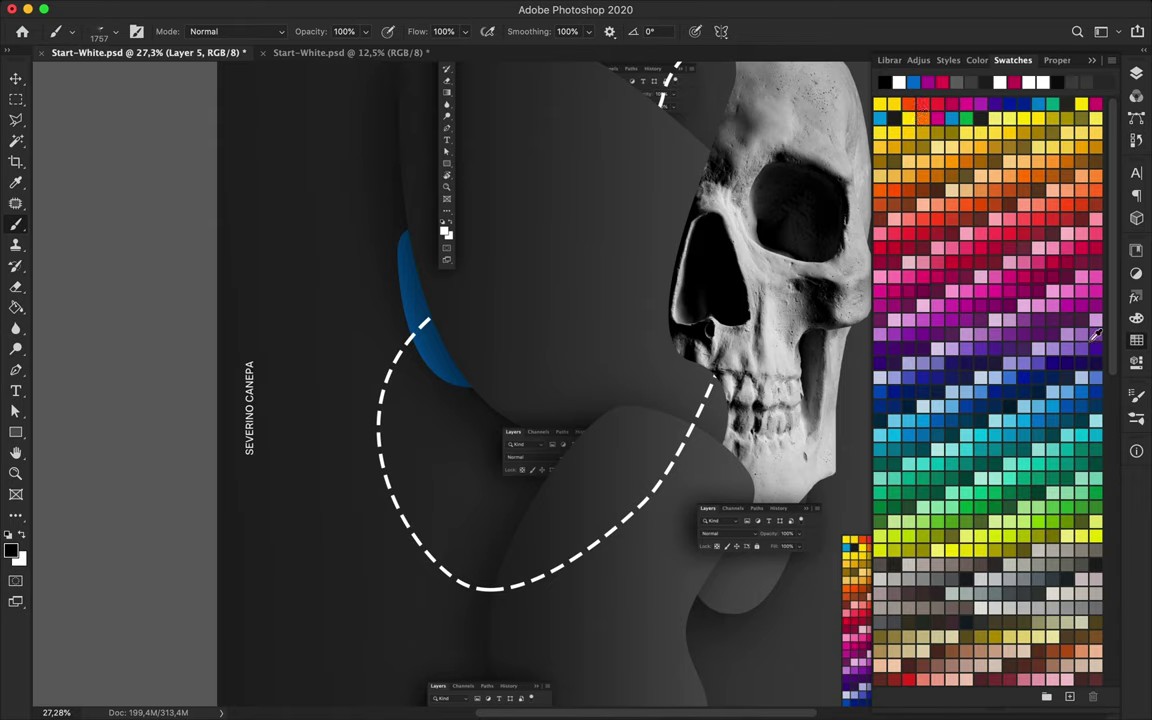
drag(415, 315, 445, 315)
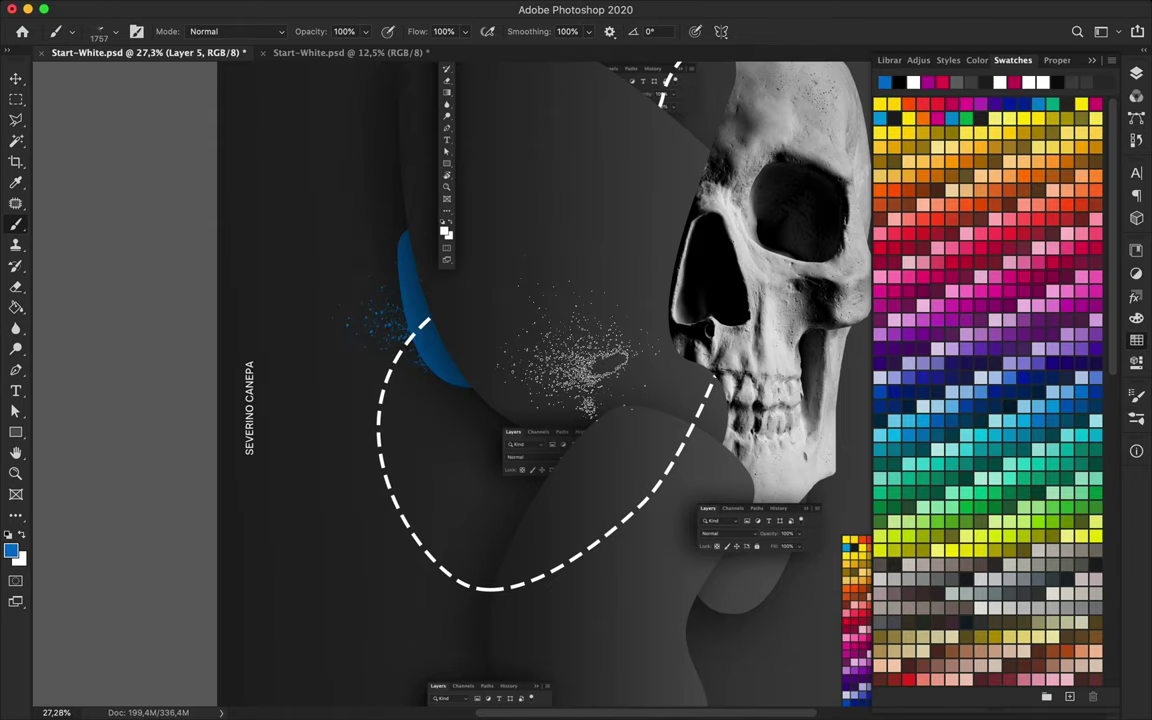
Step: Move the colour-swatch strip to sit beside the skull
key(v)
scroll(450, 380, down, 2)
mouse_move(620, 560)
mouse_down()
mouse_move(465, 350)
mouse_move(510, 294)
mouse_move(518, 316)
mouse_up()
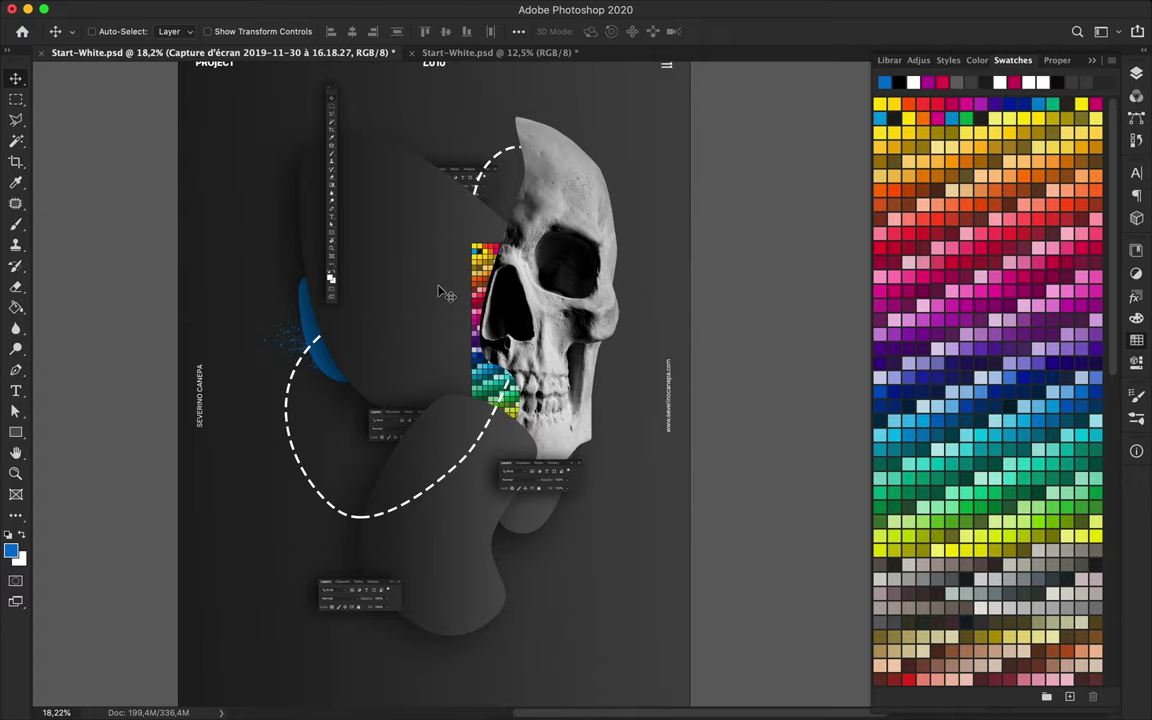
Step: Draw a closed curved Pen path looping around the skull
ctrl+click(362, 522)
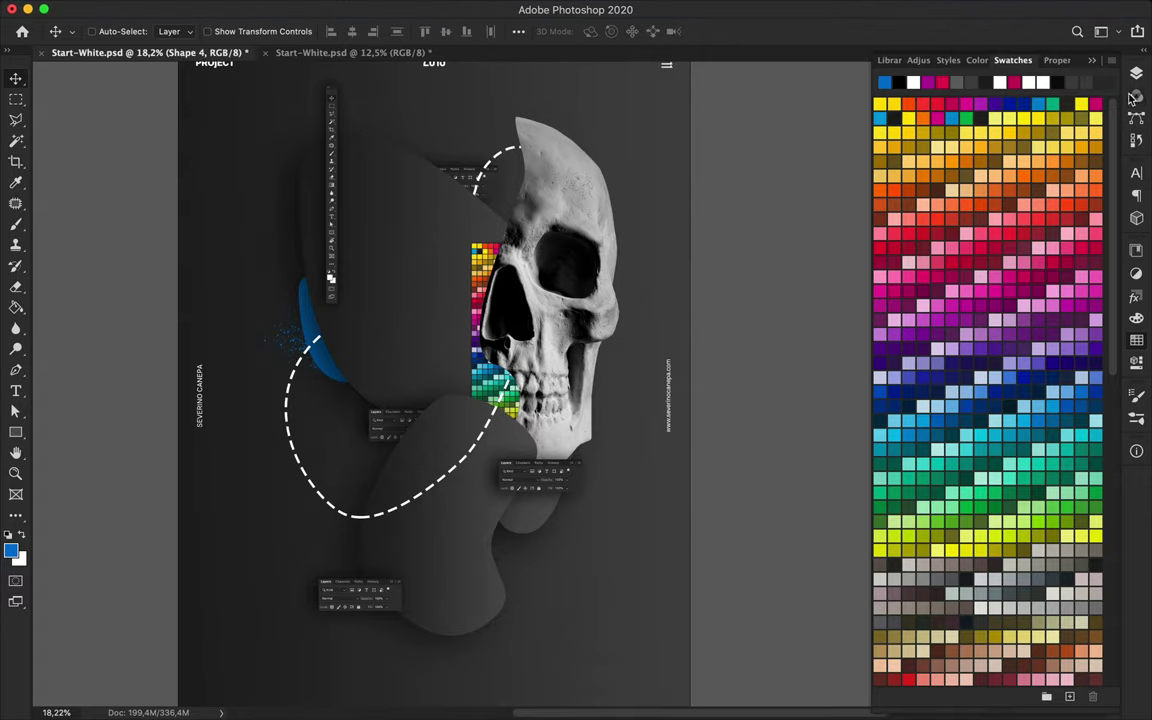
click(1136, 73)
key(p)
click(560, 196)
drag(472, 442, 427, 467)
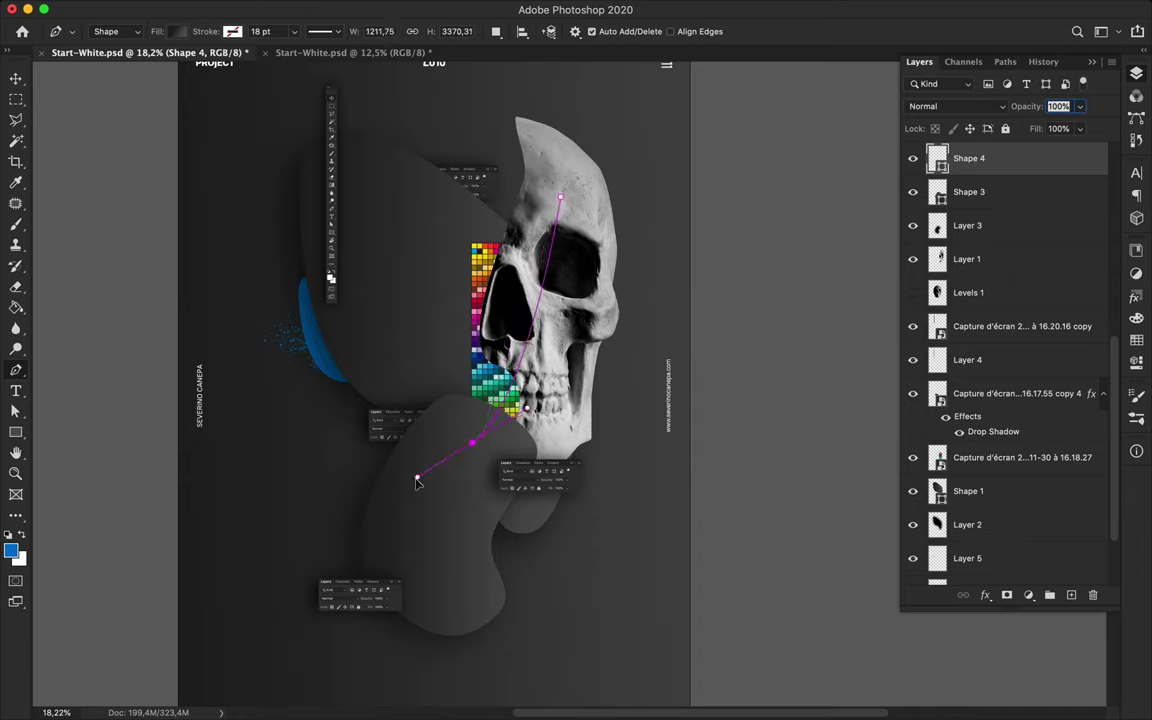
drag(337, 463, 300, 415)
drag(356, 280, 424, 245)
drag(505, 146, 534, 146)
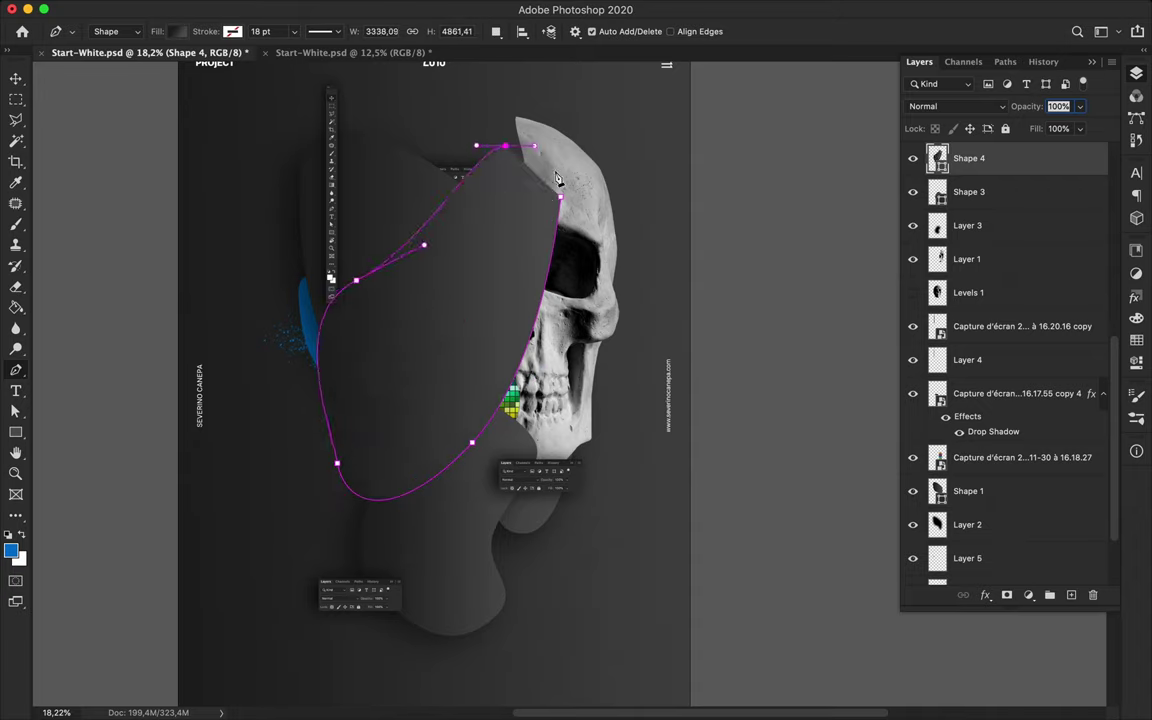
click(560, 196)
Step: Give the loop no fill and a white 4 pt dashed stroke
key(a)
click(238, 31)
click(137, 55)
click(293, 31)
click(330, 31)
text(5)
click(385, 31)
click(340, 98)
click(575, 318)
key(Return)
Step: Set custom dash spacing of 3 in the stroke's More Options
click(392, 31)
click(385, 226)
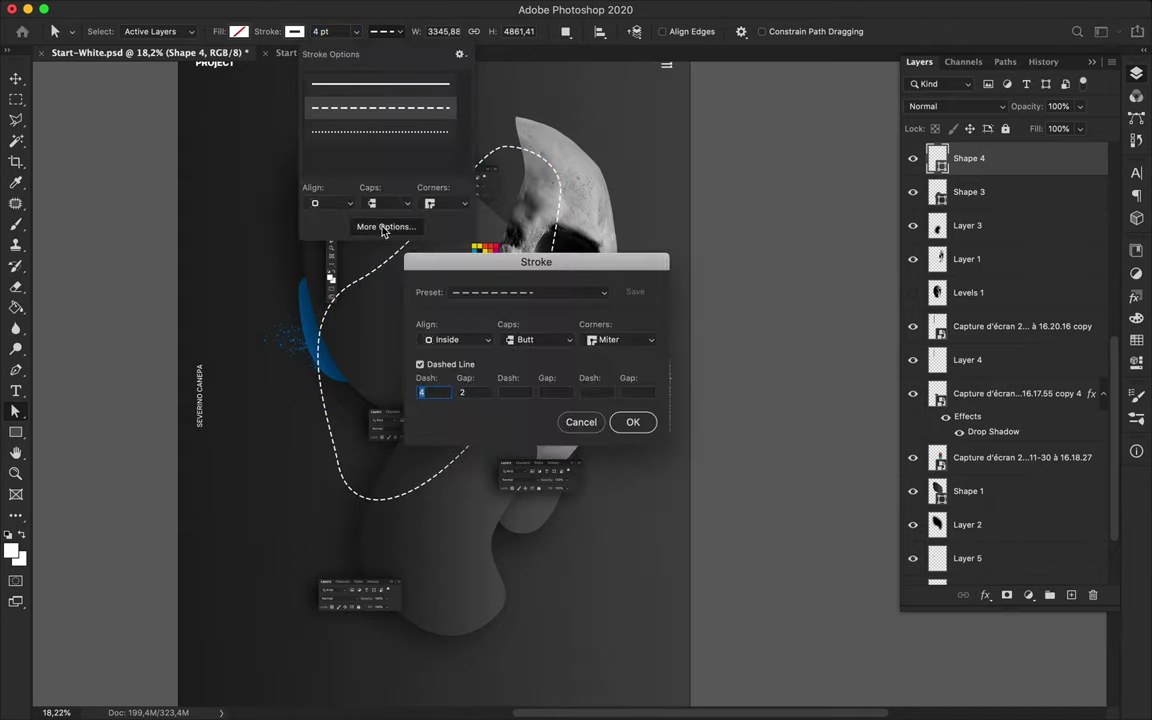
text(3)
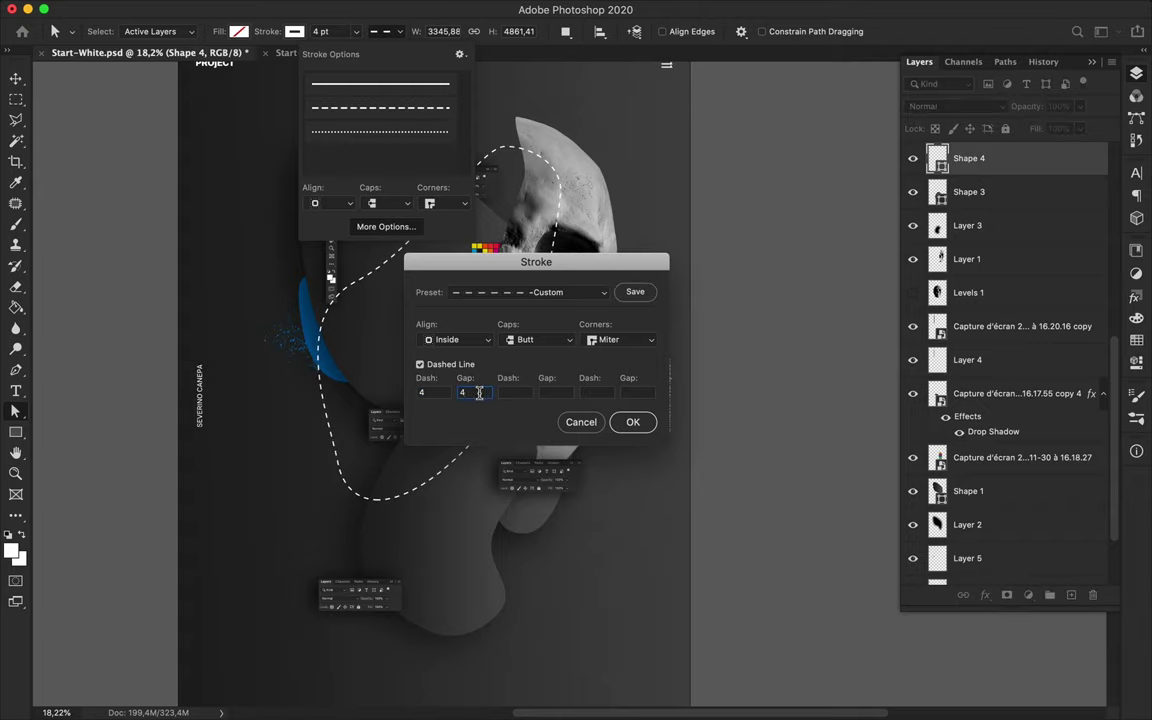
key(Return)
click(420, 273)
Step: Load the Shape 4 skull outline as a selection for erasing
right_click(920, 165)
click(433, 237)
super+click(938, 260)
key(e)
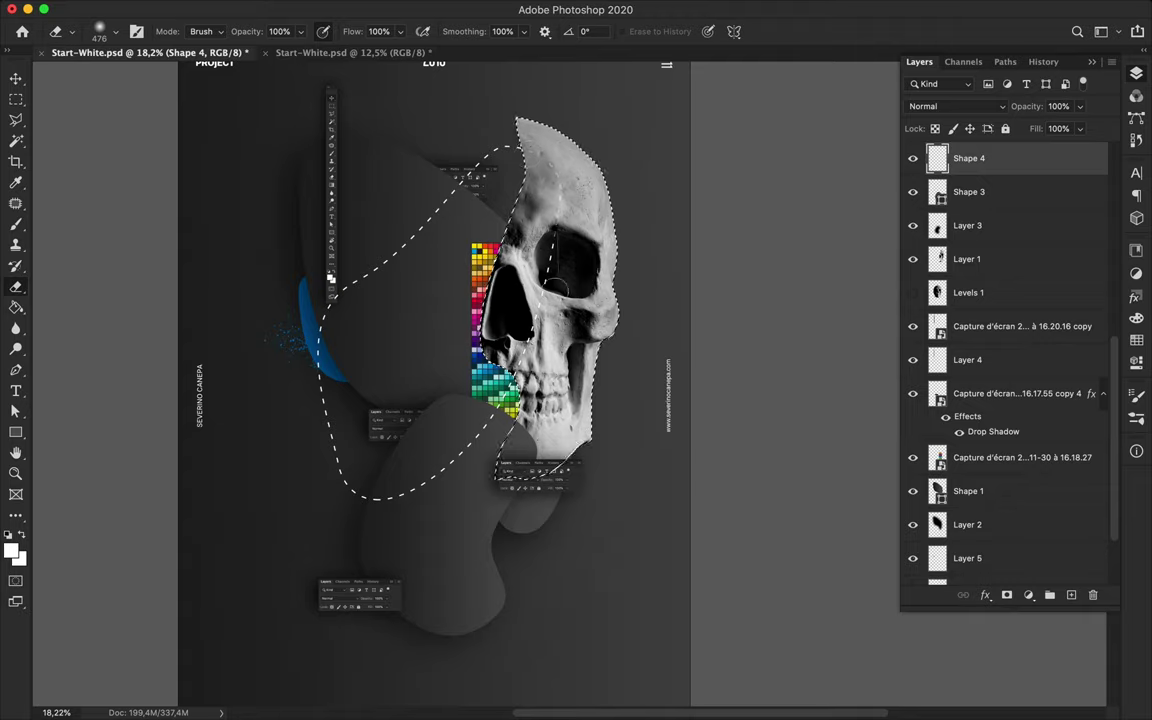
Step: Add the grey blob's outline to the selection and target Shape 4 for erasing
key(v)
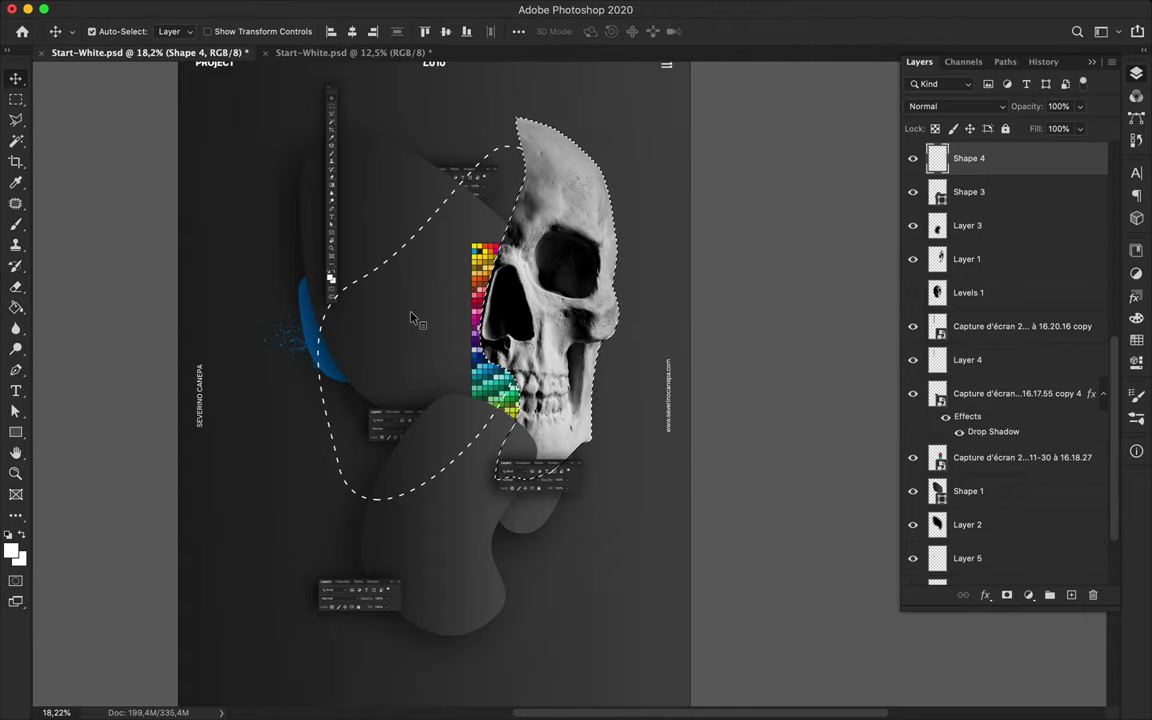
click(418, 320)
shift+super+click(937, 226)
scroll(1001, 226, up, 3)
click(968, 315)
key(e)
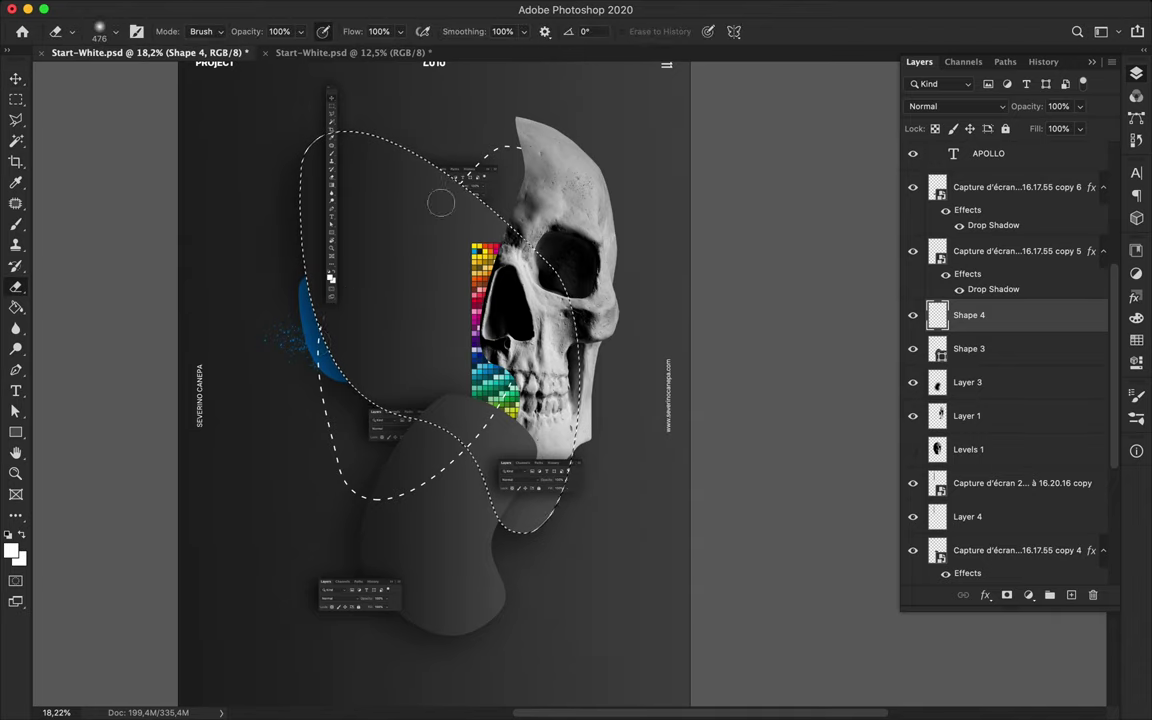
Step: Send the colour-chip strip layer to the bottom of the layer stack
key(l)
key(v)
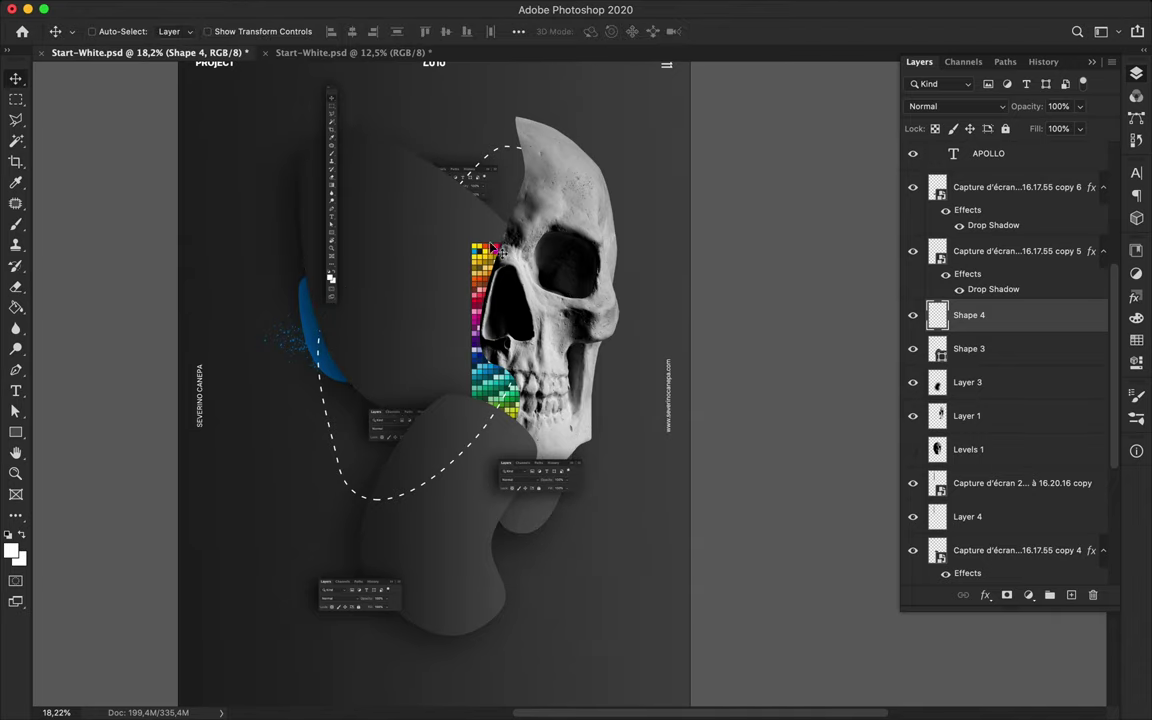
drag(487, 258, 909, 571)
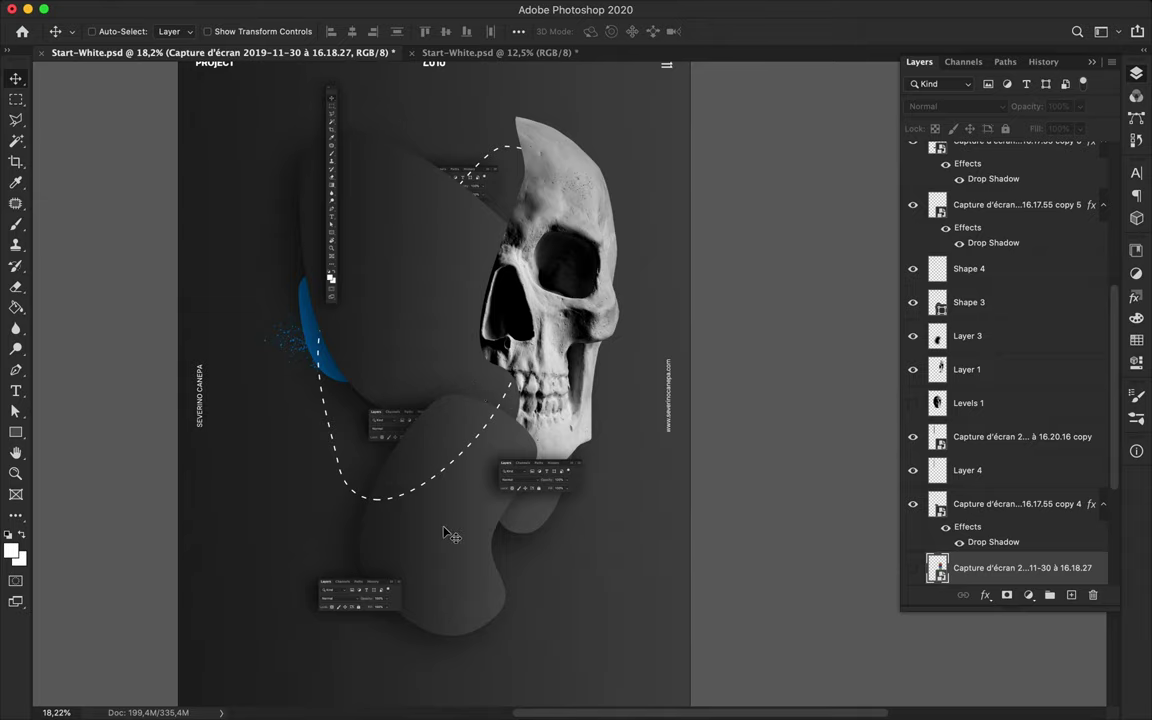
Step: Draw a white circle with the Ellipse tool beside the skull's cheekbone
key(u)
click(233, 31)
click(177, 31)
mouse_move(426, 330)
mouse_down()
mouse_move(497, 402)
mouse_move(475, 365)
mouse_up()
key(ctrl+z)
right_click(16, 432)
click(60, 416)
key(v)
Step: Duplicate the white circle and apply Filter > Noise > Add Noise to the copy
key(F7)
scroll(1031, 507, down, 2)
key(ctrl+j)
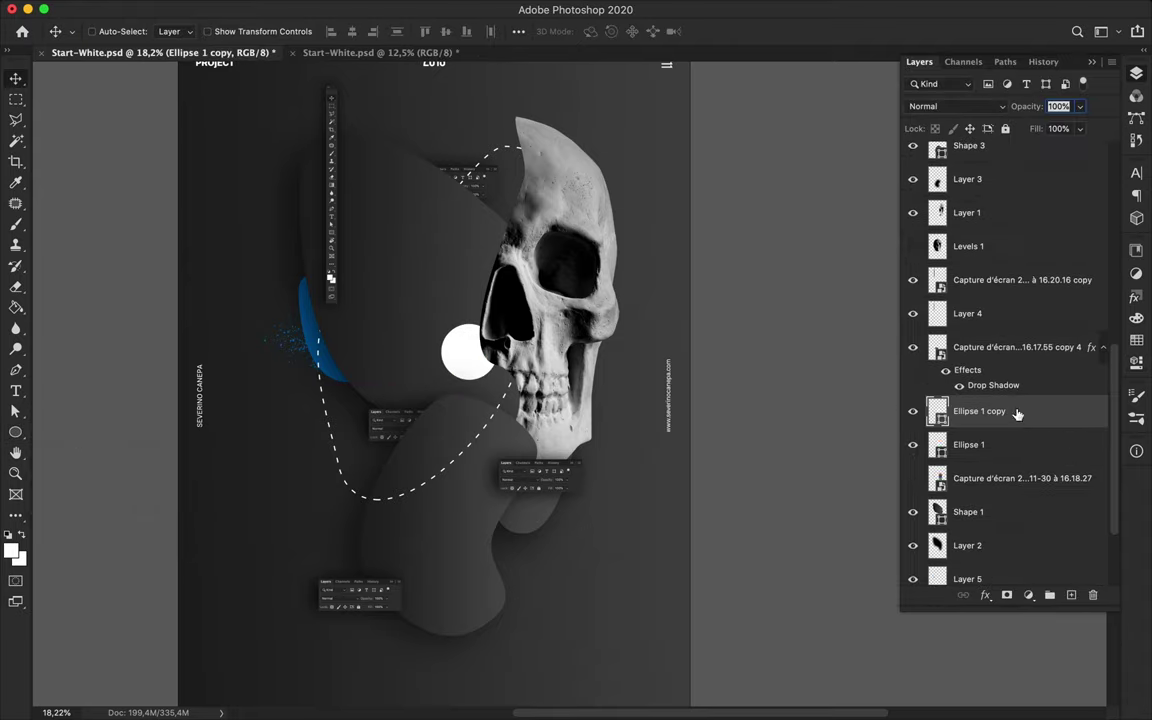
click(374, 9)
click(656, 244)
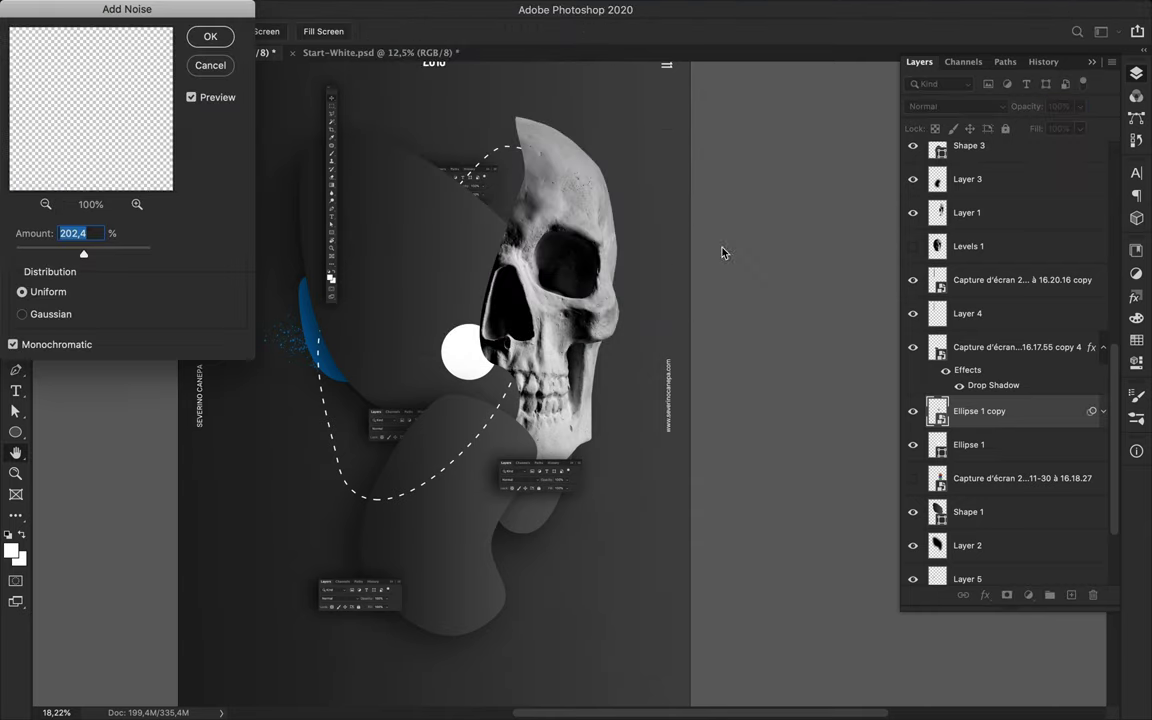
click(699, 249)
click(200, 33)
Step: Set the circle copy to Multiply at 40% fill, reposition it, and draw a short line
click(985, 107)
click(975, 151)
click(1079, 129)
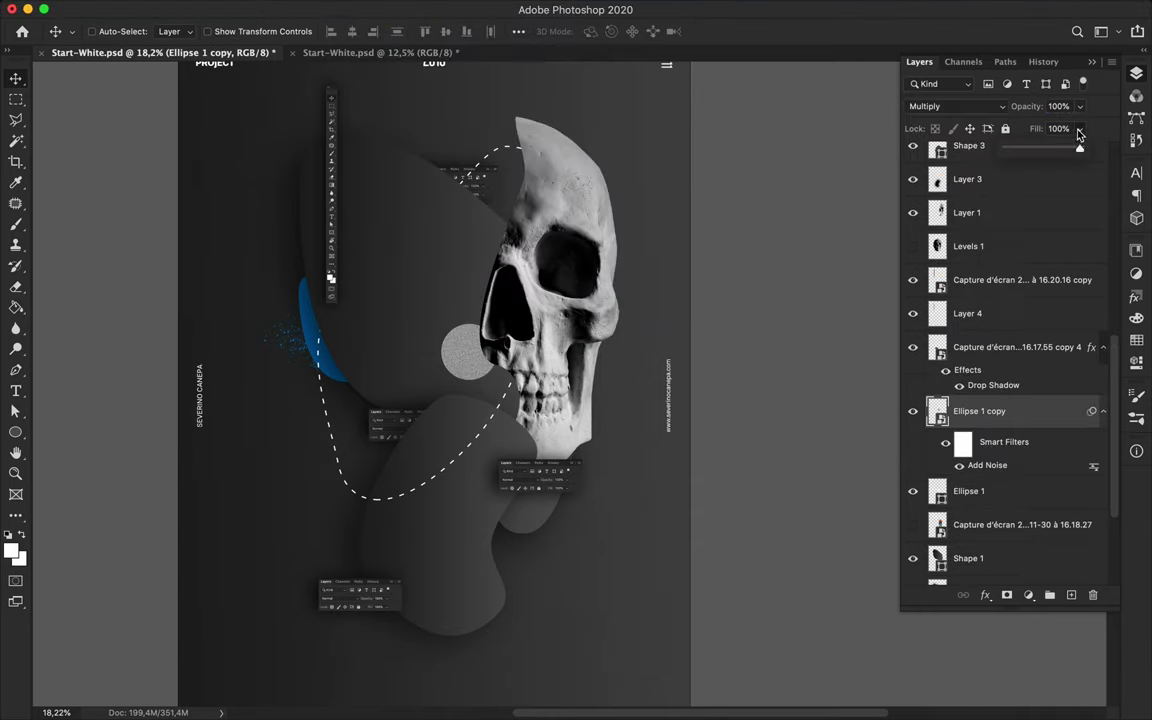
drag(1052, 150, 1036, 150)
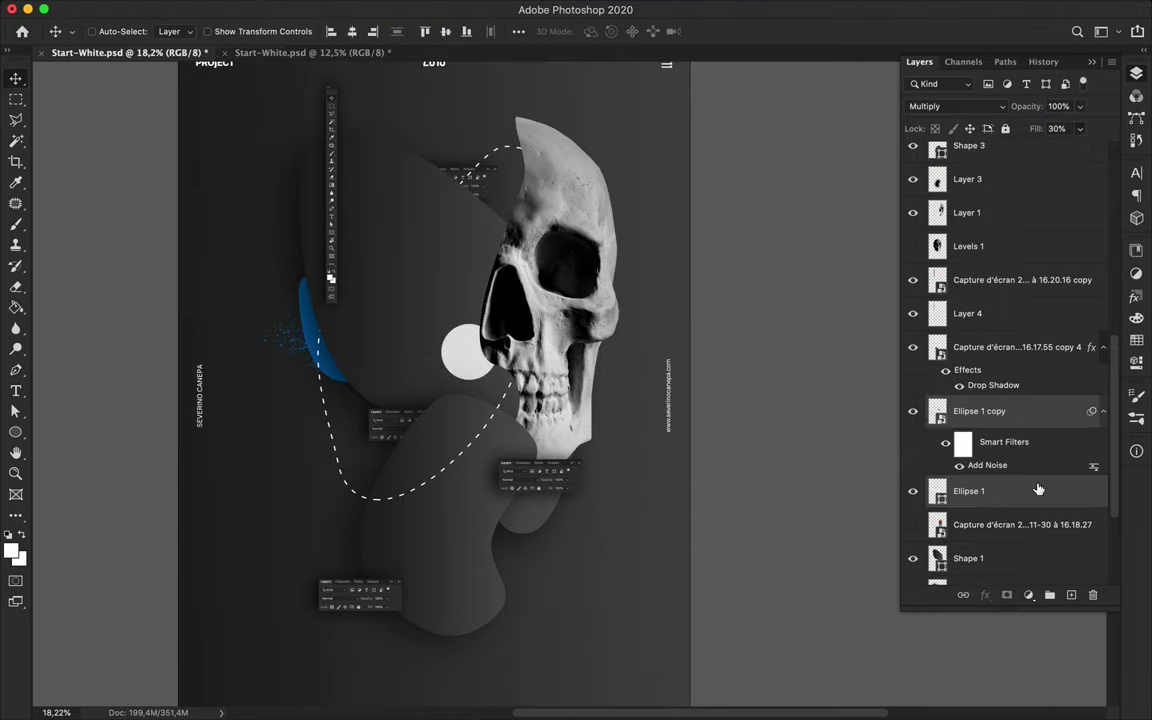
drag(438, 343, 480, 352)
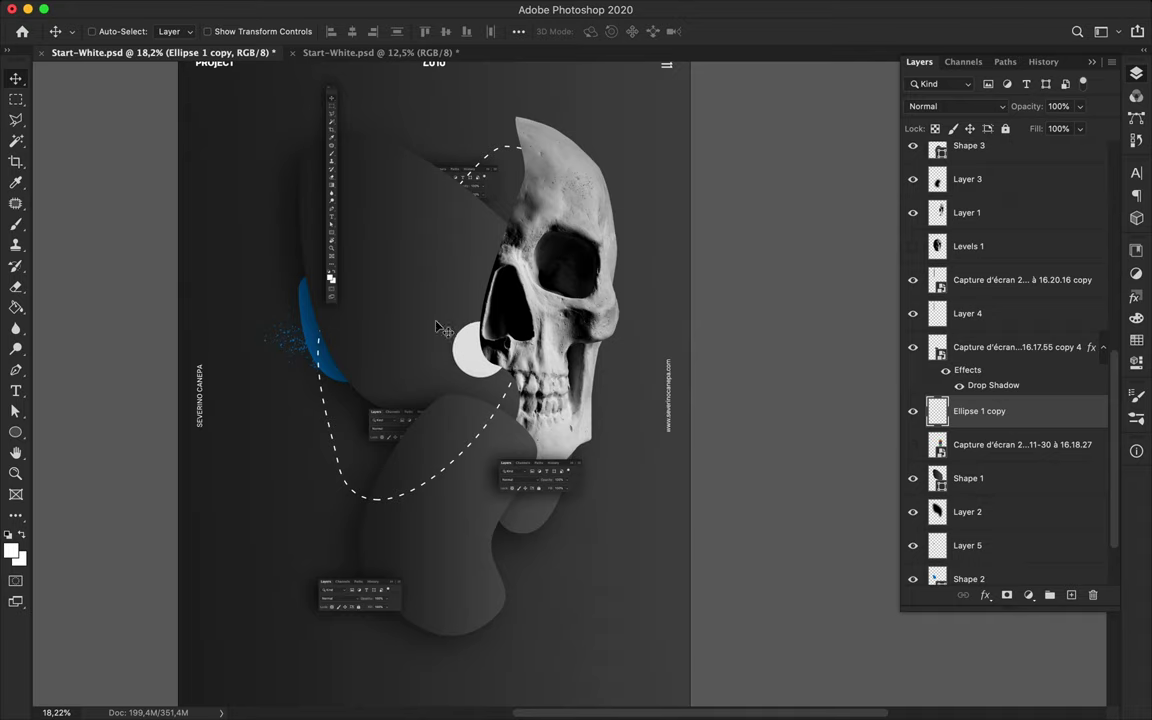
key(u)
drag(367, 209, 420, 209)
Step: Give the line a crimson 4 pt stroke
key(a)
click(238, 31)
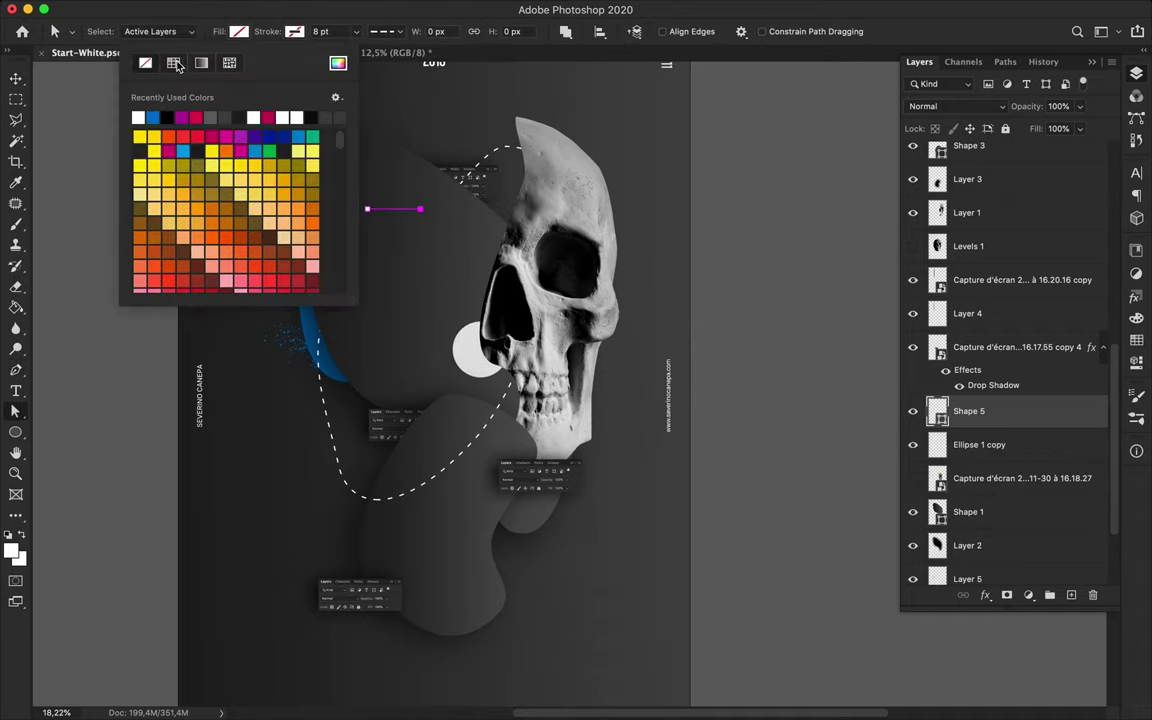
click(294, 31)
click(246, 117)
click(385, 31)
click(328, 31)
text(4)
key(Return)
Step: Duplicate the line lower on the poster, then undo the extra copies
key(v)
mouse_move(400, 209)
mouse_down()
mouse_move(400, 470)
mouse_move(400, 358)
mouse_up()
drag(1000, 411, 1010, 470)
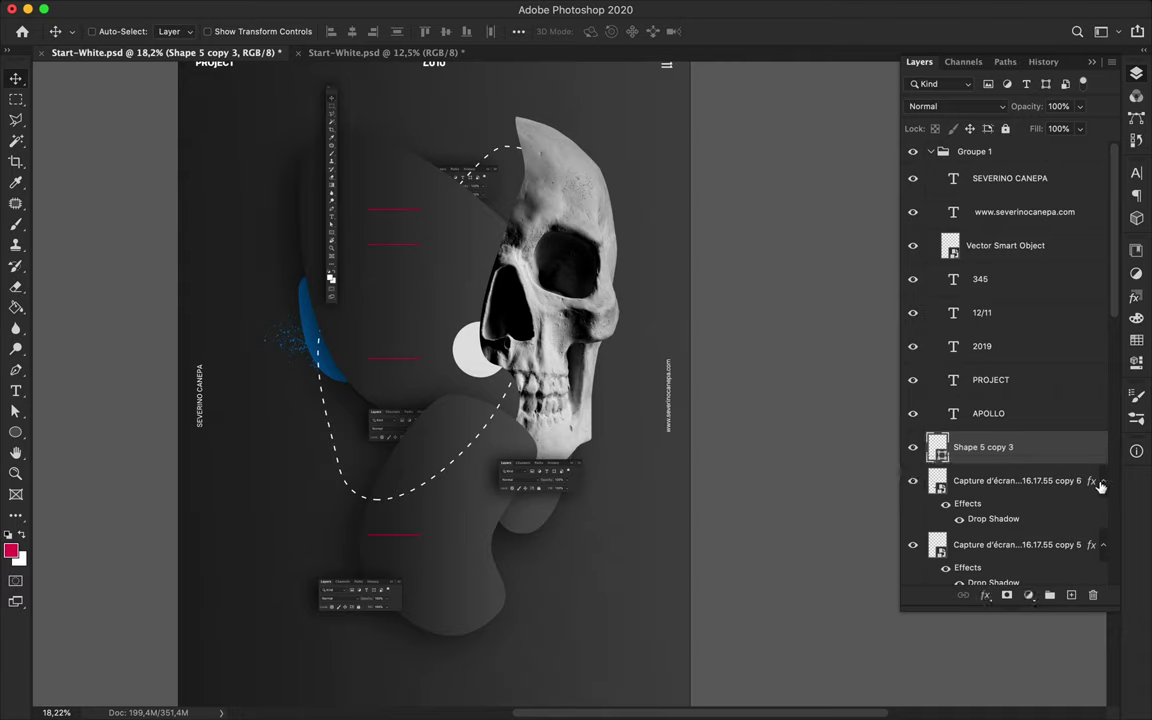
click(931, 151)
key(ctrl+z)
key(ctrl+z)
key(ctrl+z)
key(ctrl+z)
Step: Recolour the line blue and duplicate it down the poster and right of the skull
key(a)
click(238, 31)
key(v)
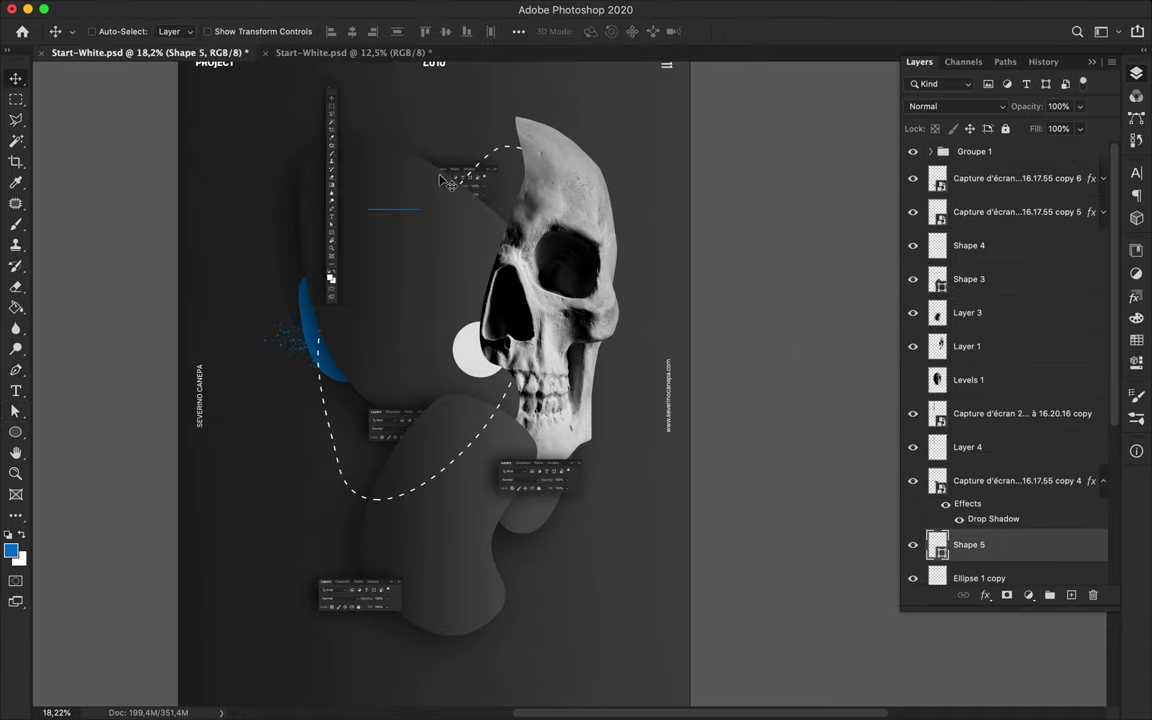
drag(411, 313, 411, 630)
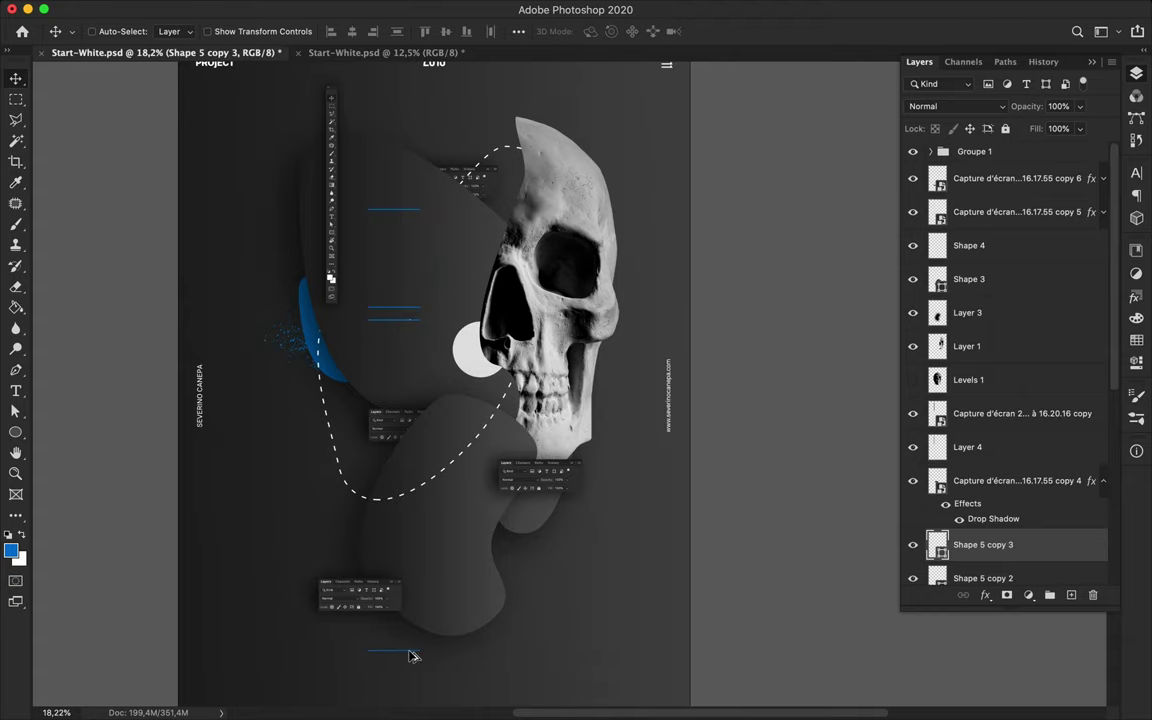
mouse_move(415, 535)
mouse_down()
mouse_move(627, 365)
mouse_move(621, 566)
mouse_move(622, 263)
mouse_up()
scroll(480, 317, up, 2)
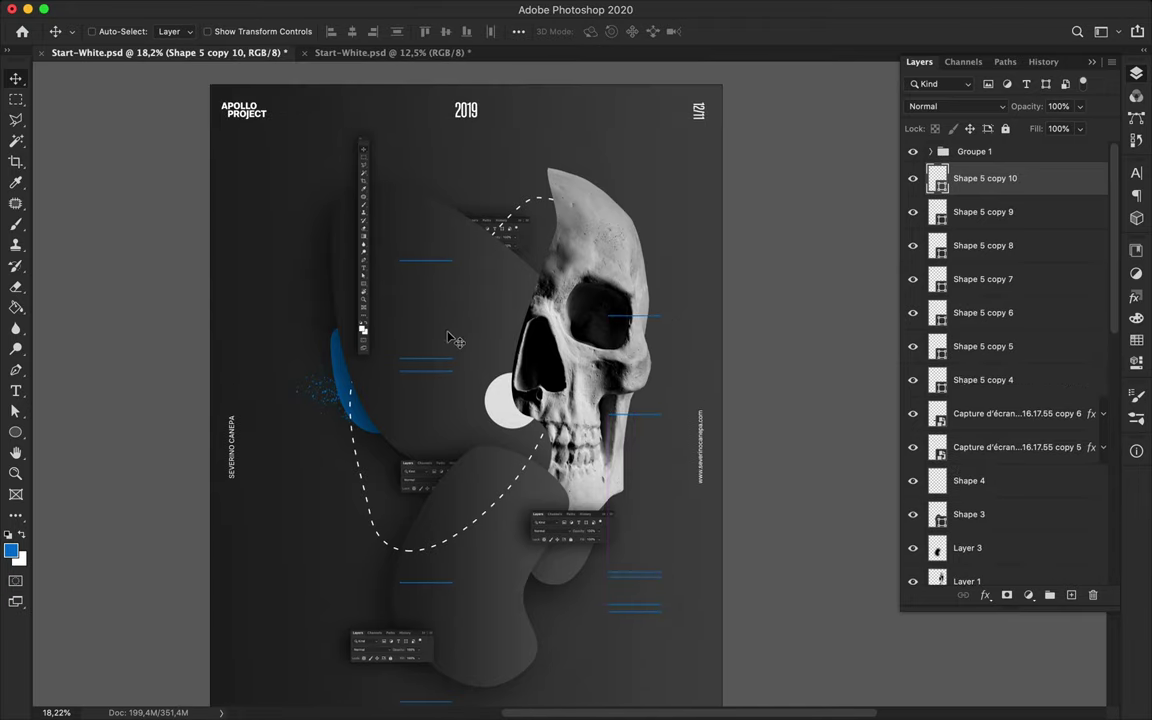
Step: Stamp a white grunge brush texture onto a new layer
key(m)
key(b)
key(v)
key(b)
click(107, 30)
click(137, 233)
key(Escape)
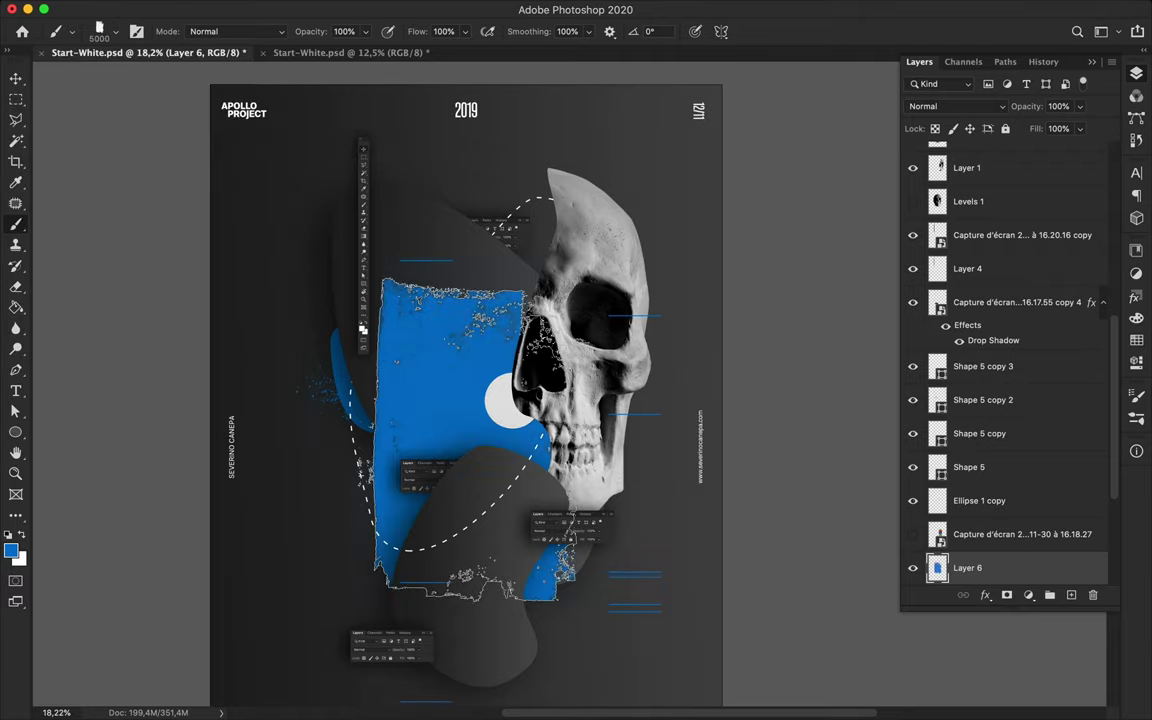
click(20, 536)
click(504, 392)
Step: Rasterize the texture layer and move the texture up the poster
ctrl+click(937, 567)
key(w)
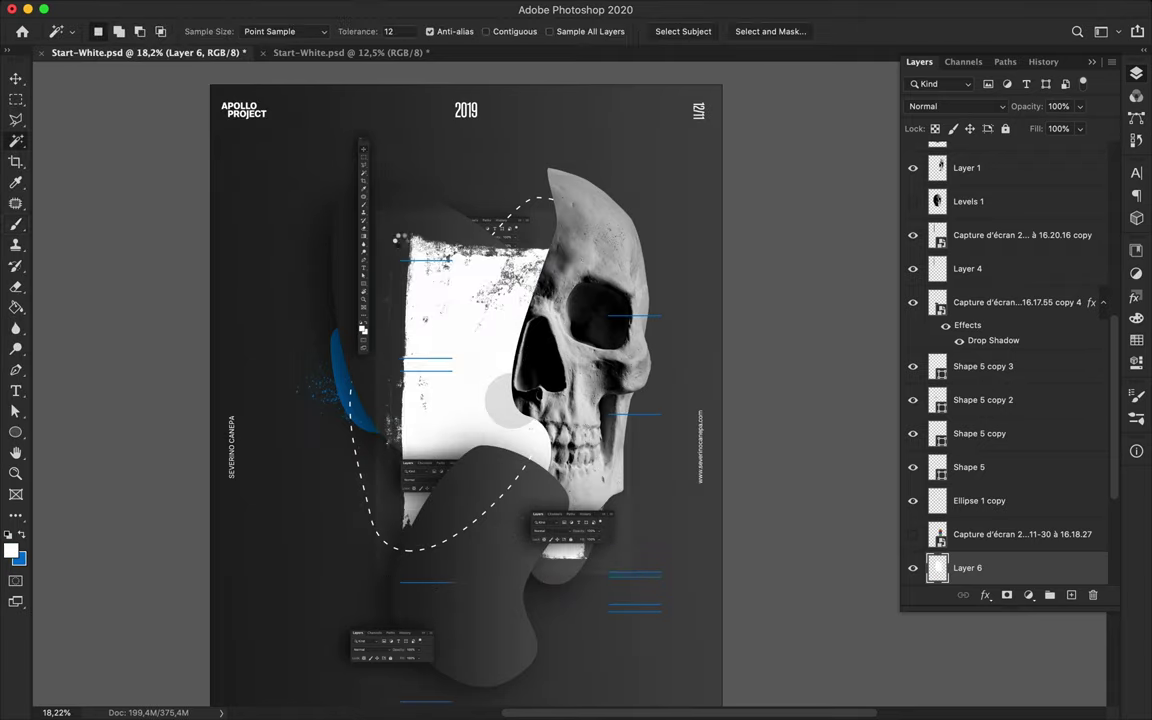
key(m)
right_click(925, 518)
key(Escape)
right_click(1010, 534)
click(900, 298)
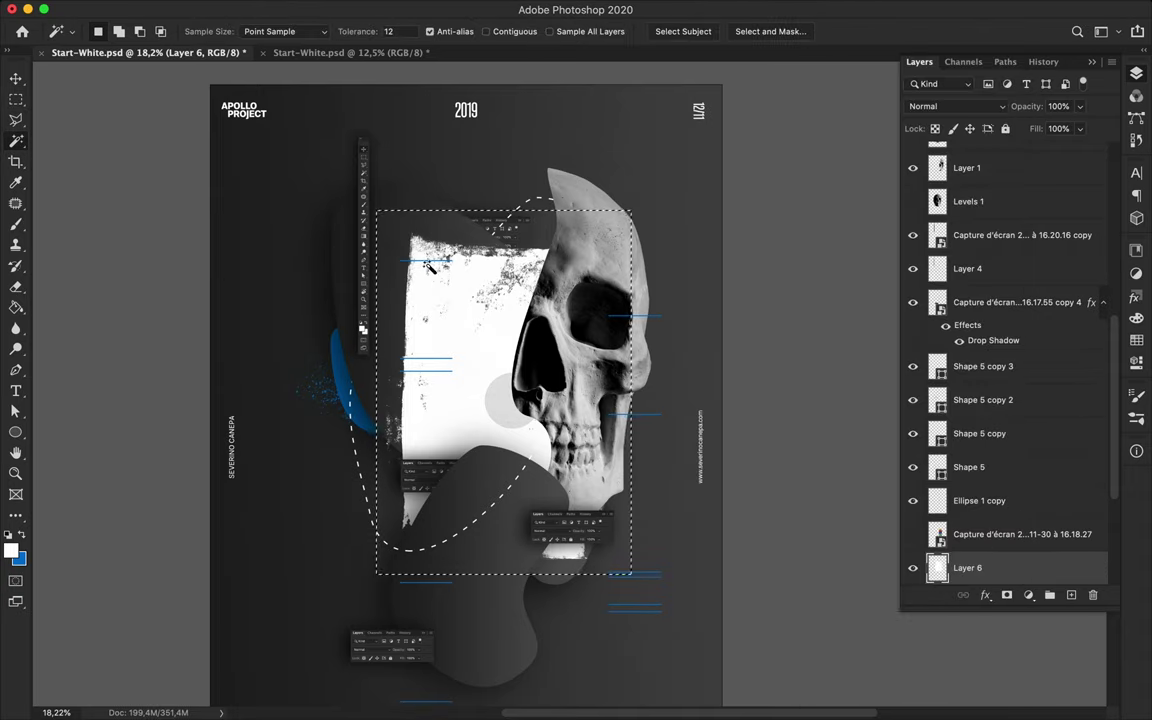
key(v)
drag(474, 330, 494, 288)
Step: Deselect and rotate the texture a quarter turn with Ctrl+T
key(ctrl+d)
key(m)
key(v)
key(ctrl+t)
mouse_move(384, 172)
mouse_down()
mouse_move(305, 340)
mouse_move(500, 424)
mouse_up()
key(Return)
Step: Set the texture to Subtract blending at 13% fill over the grey shape
scroll(1050, 400, down, 5)
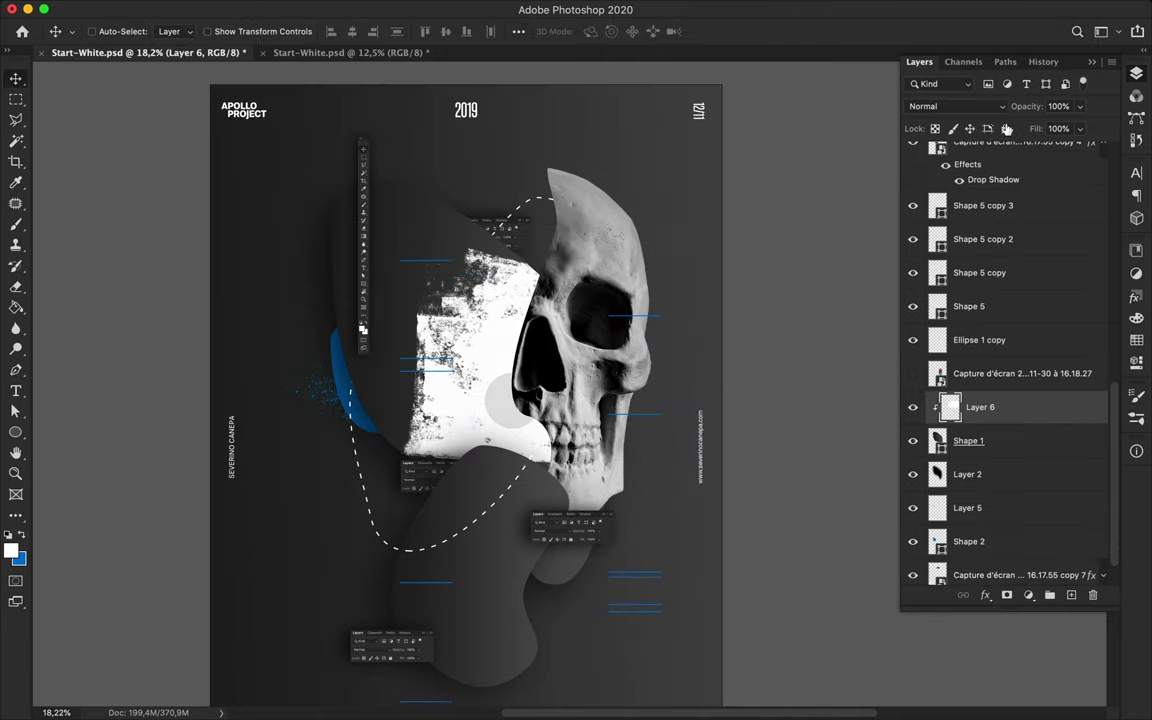
click(955, 106)
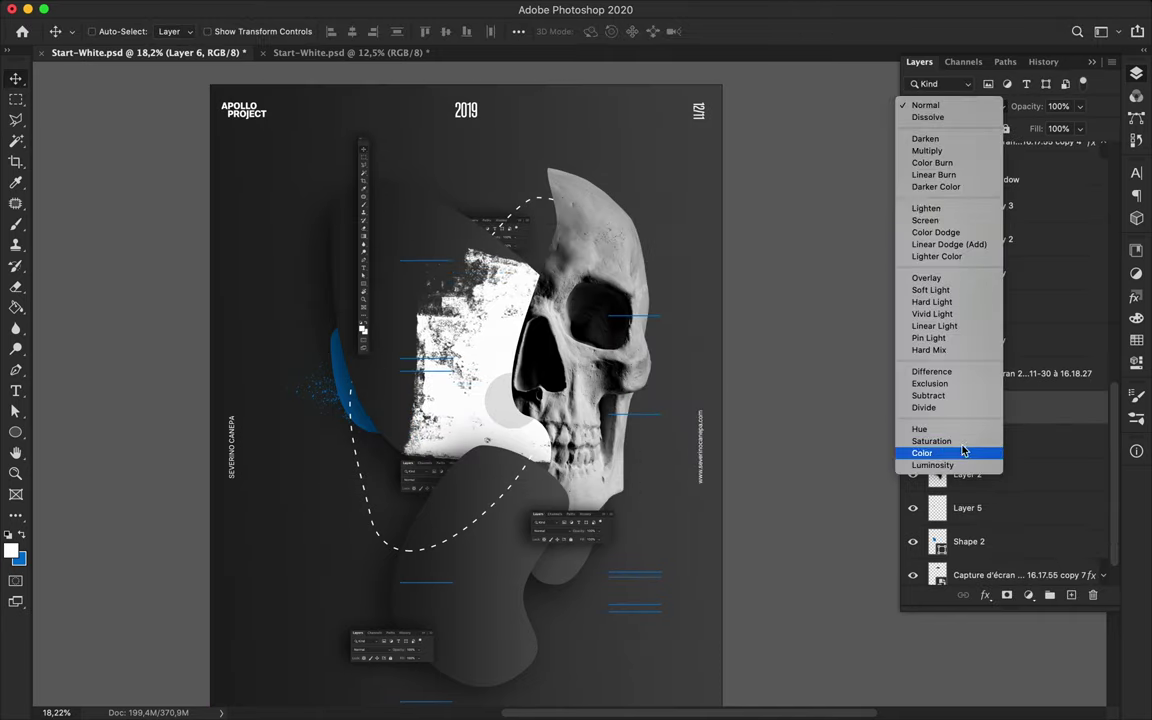
click(955, 396)
drag(1063, 153, 1021, 150)
drag(728, 303, 585, 305)
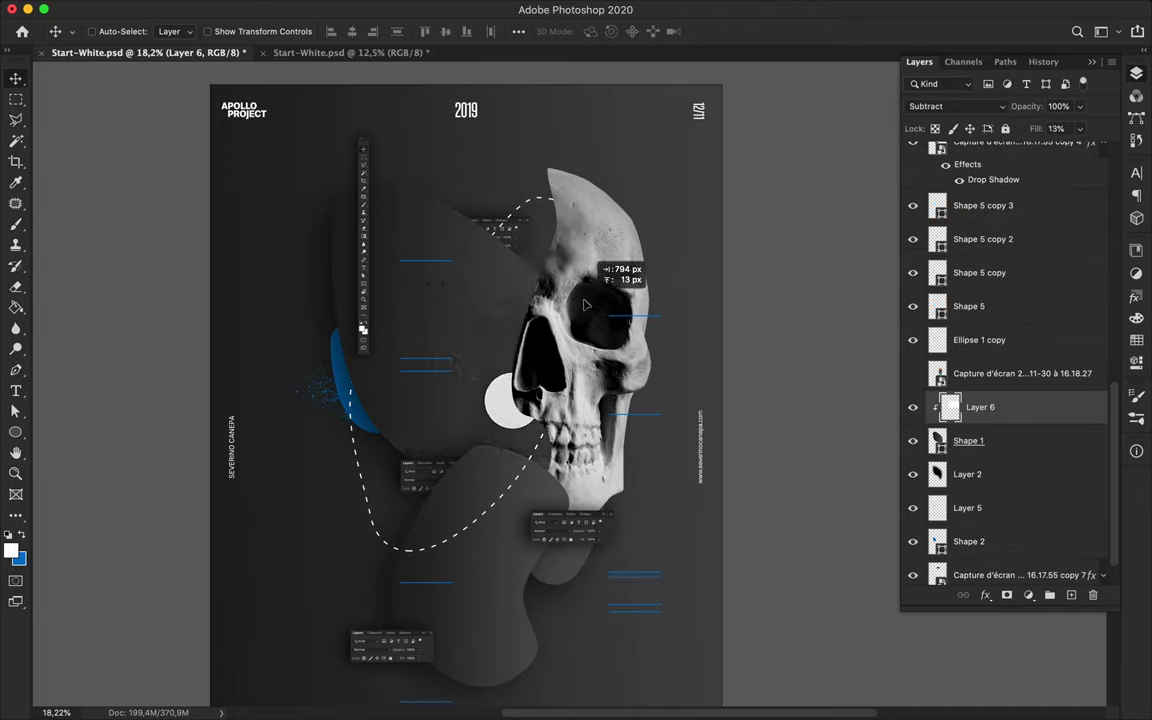
drag(509, 344, 496, 373)
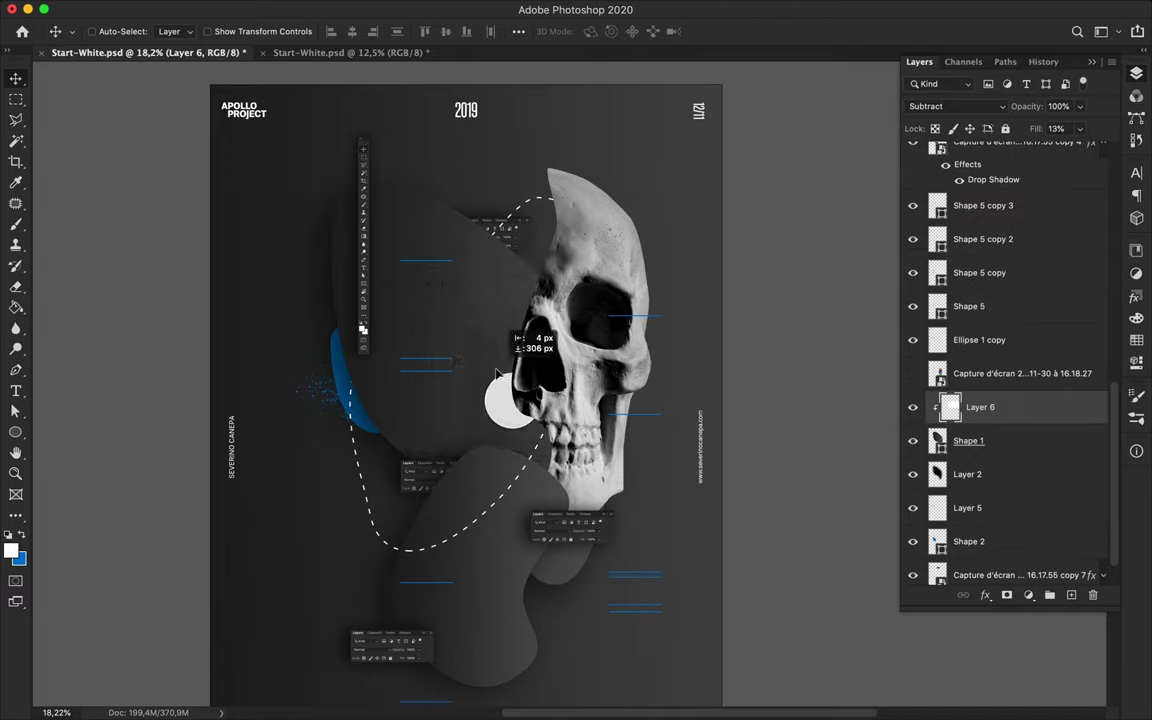
Step: Scale the skull down to about 97%
ctrl+click(620, 352)
key(ctrl+t)
drag(674, 175, 658, 177)
key(Return)
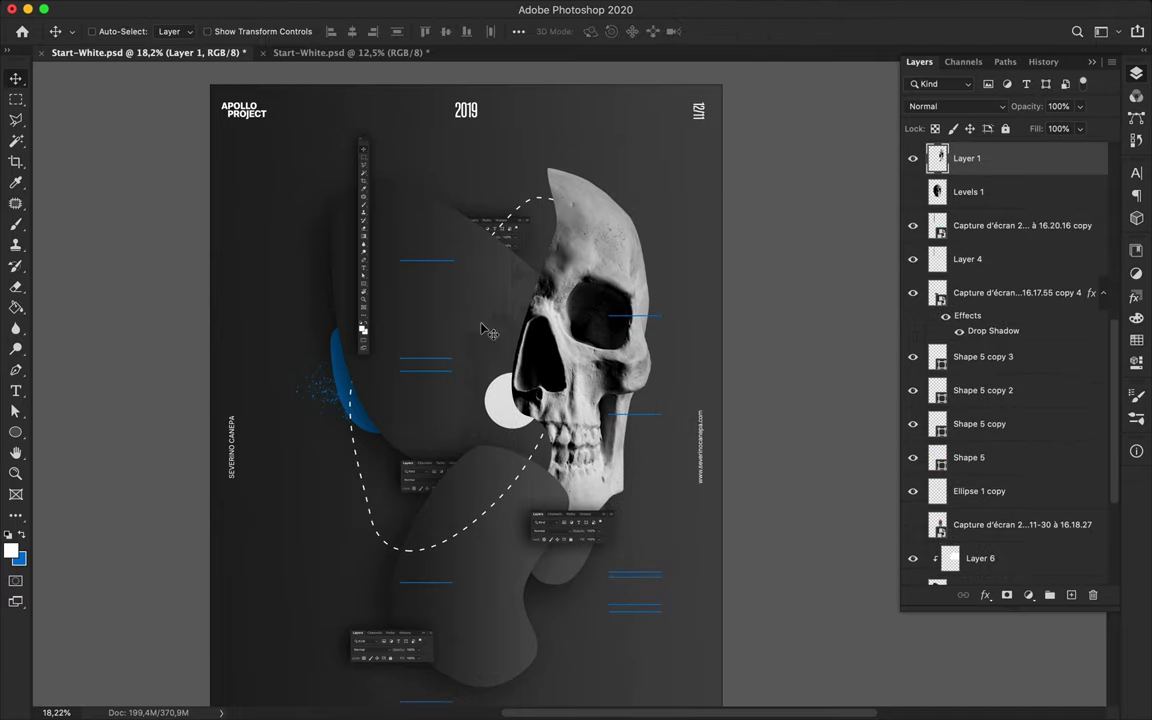
Step: Trace the skull's jaw with the Pen, copy it to a new layer and shift it down-left
click(912, 191)
click(968, 191)
key(p)
click(118, 31)
click(415, 362)
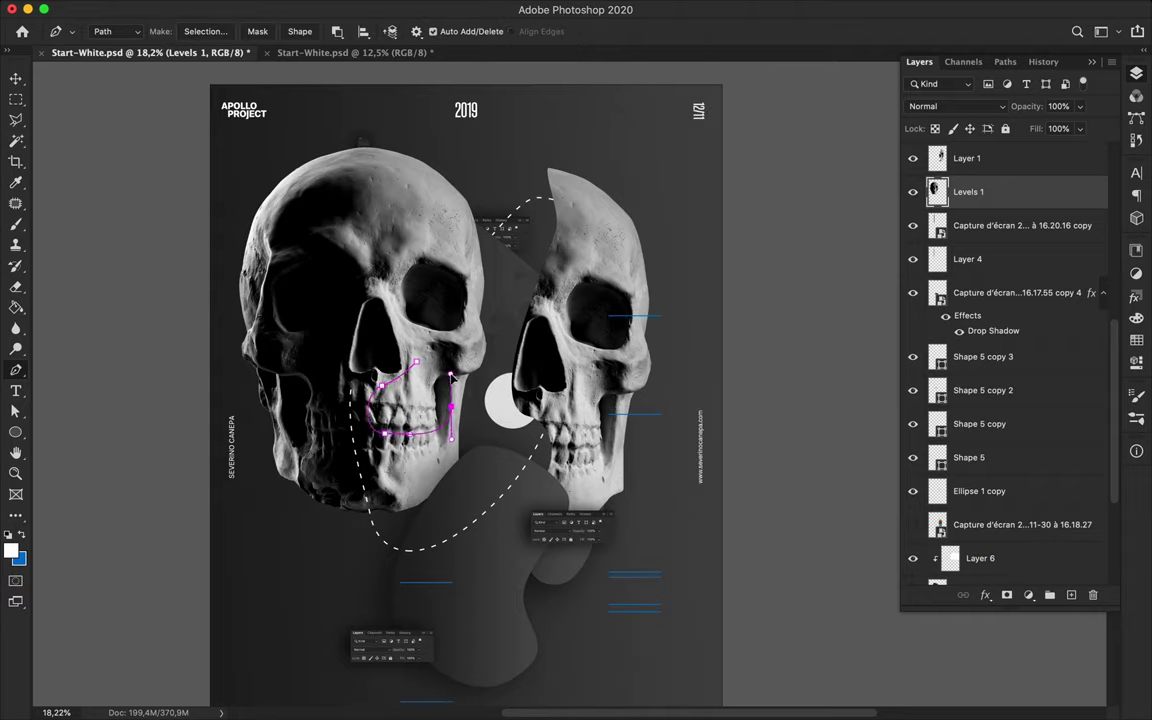
click(461, 403)
click(205, 31)
key(Return)
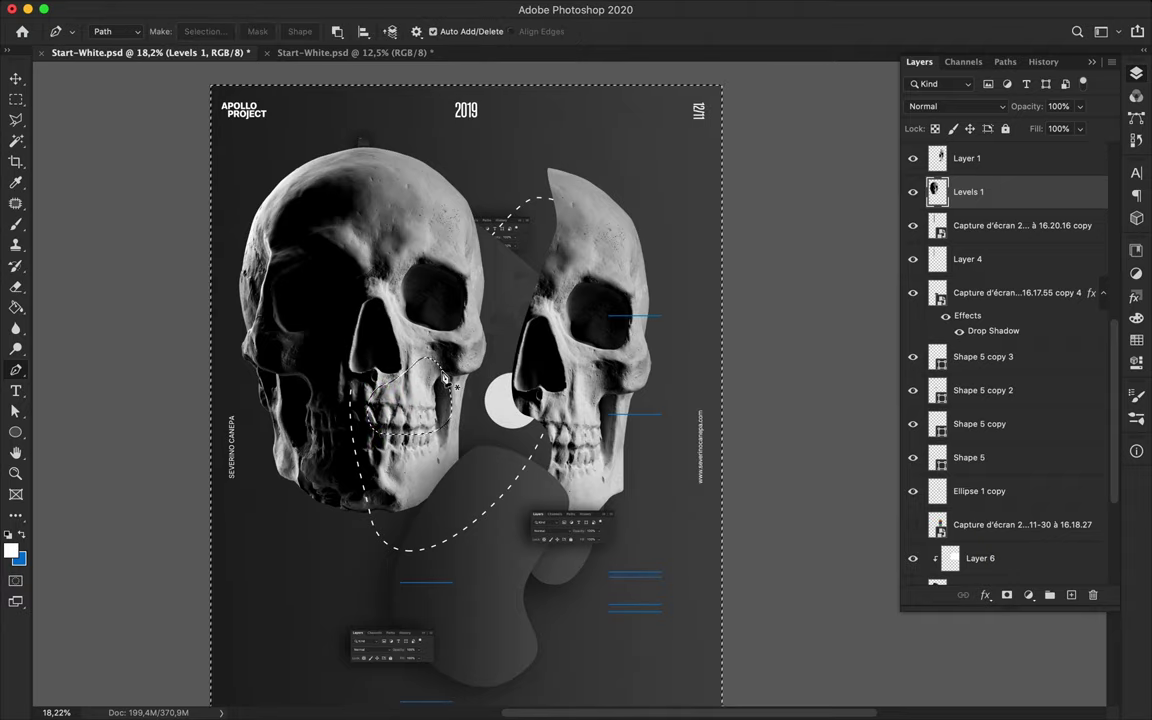
key(ctrl+j)
key(v)
drag(405, 410, 375, 520)
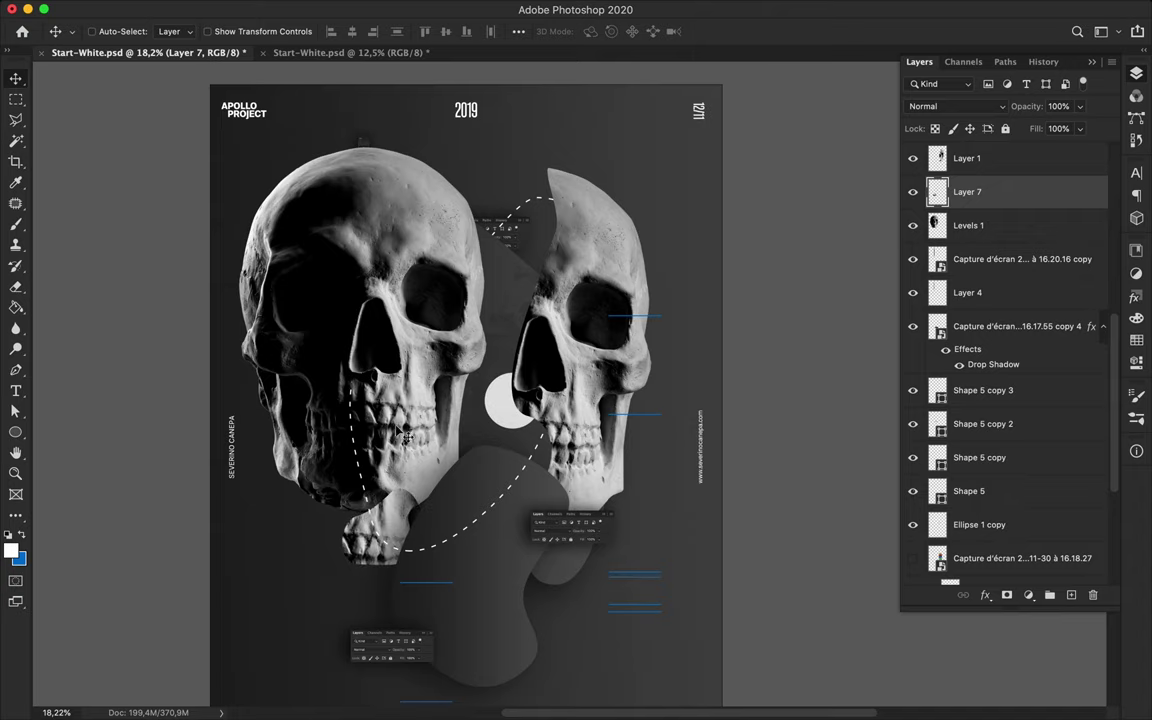
Step: Duplicate the jaw piece, apply Pixelate > Mosaic, and place it beside the skull
click(930, 215)
key(ctrl+j)
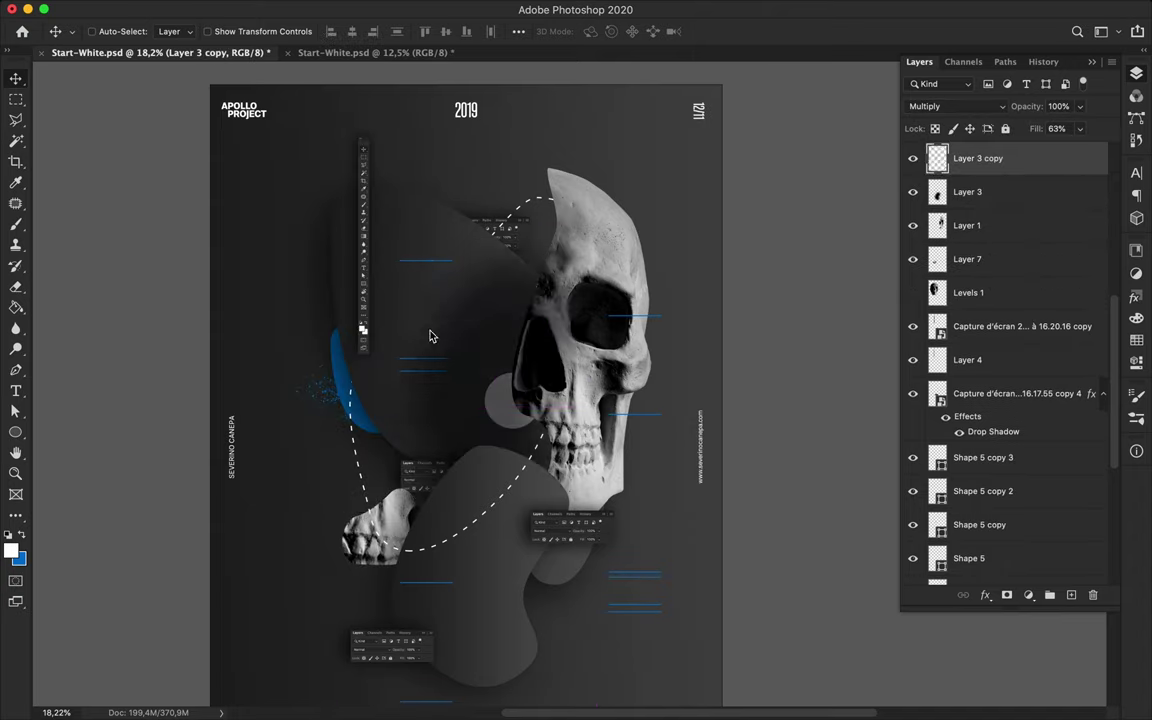
ctrl+click(352, 541)
drag(352, 541, 392, 381)
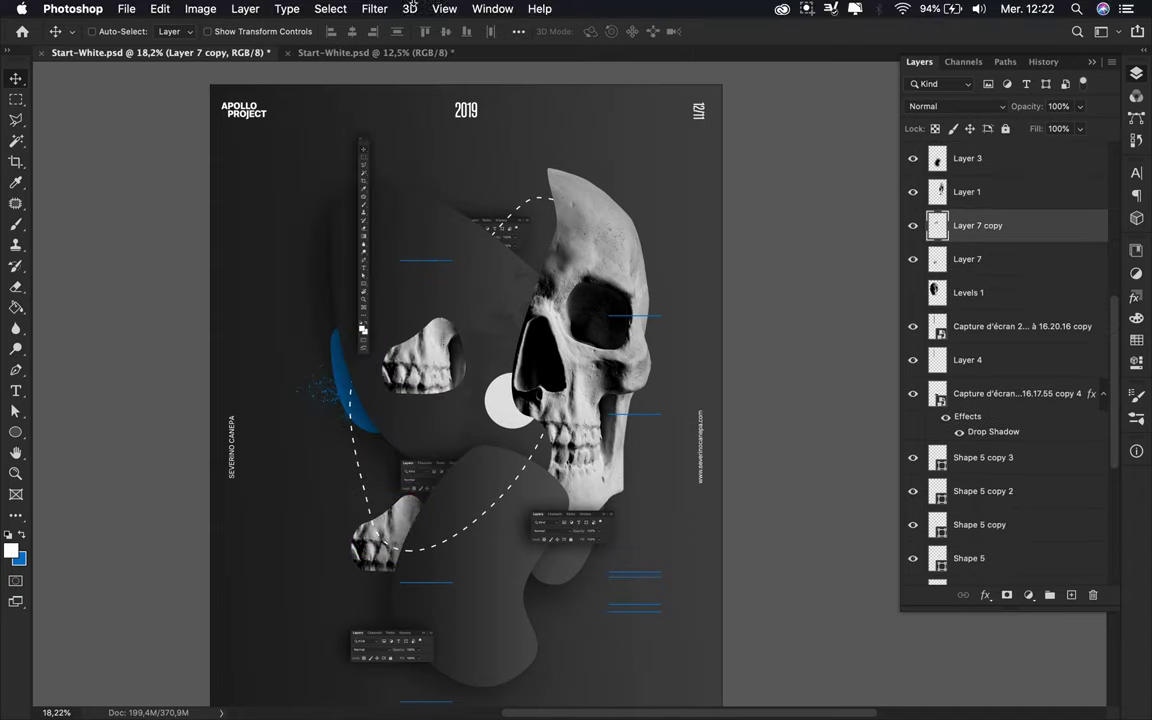
click(375, 8)
click(650, 290)
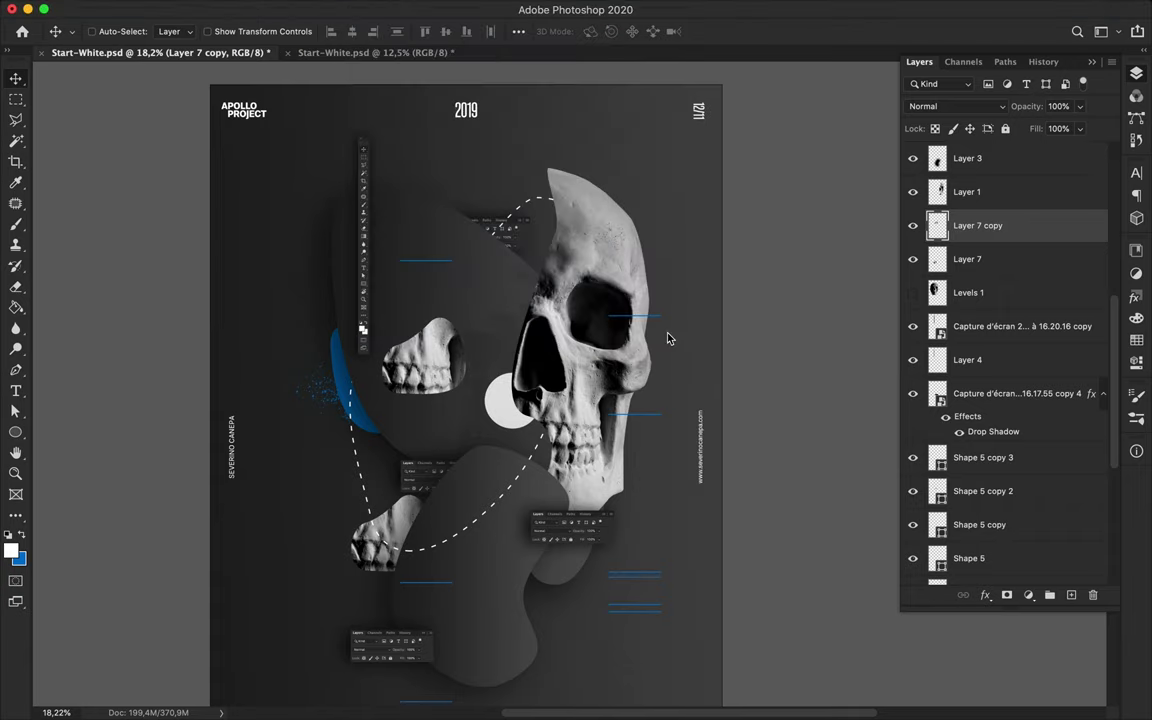
key(Return)
drag(382, 318, 522, 460)
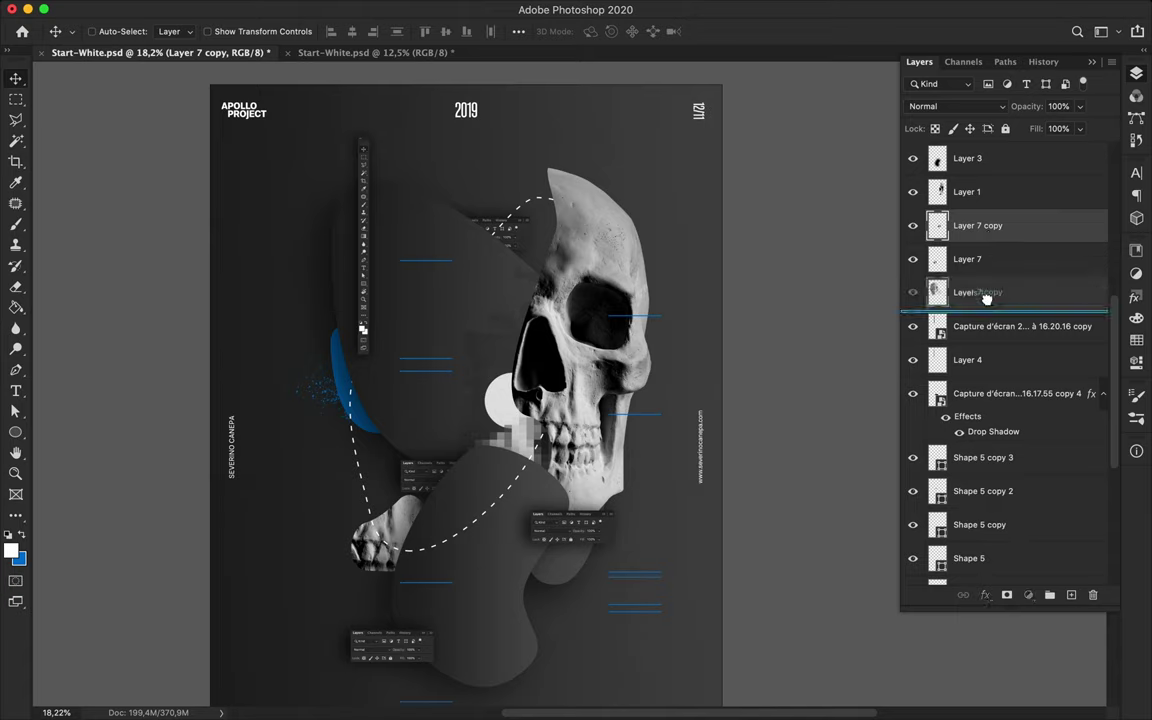
Step: Reorder the mosaic layers and add a pixelated copy to the right of the skull
drag(977, 225, 995, 445)
scroll(995, 445, down, 3)
drag(985, 321, 1000, 476)
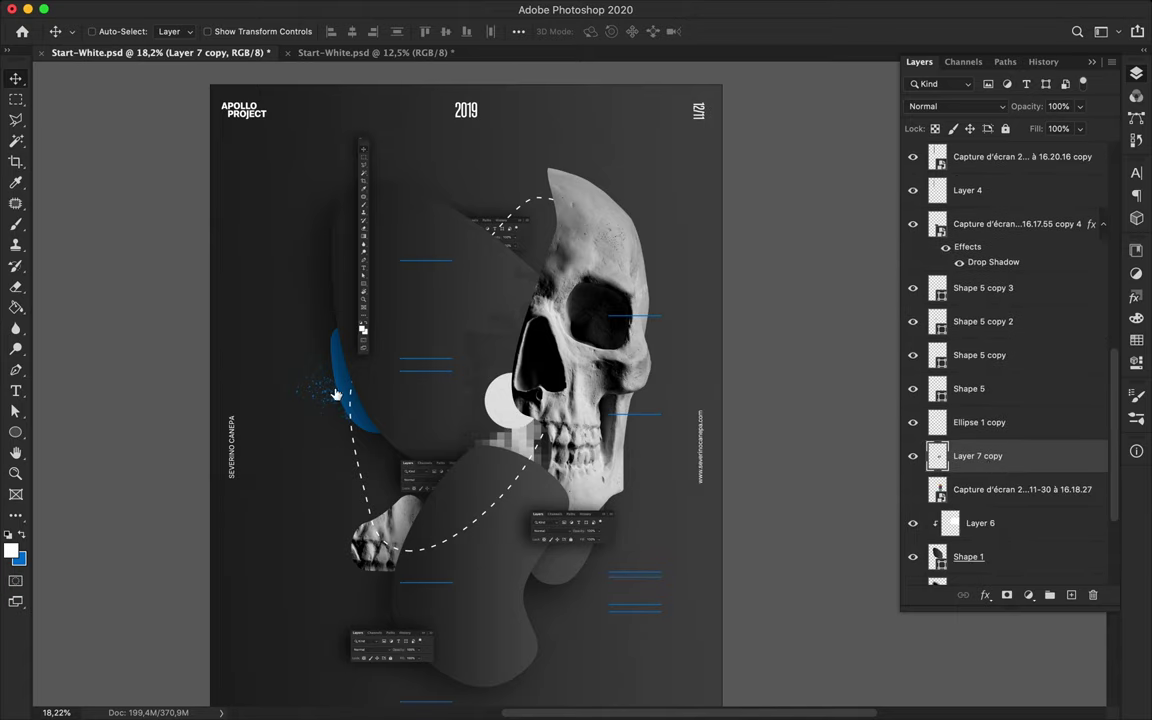
drag(505, 438, 365, 313)
key(ctrl+t)
key(Return)
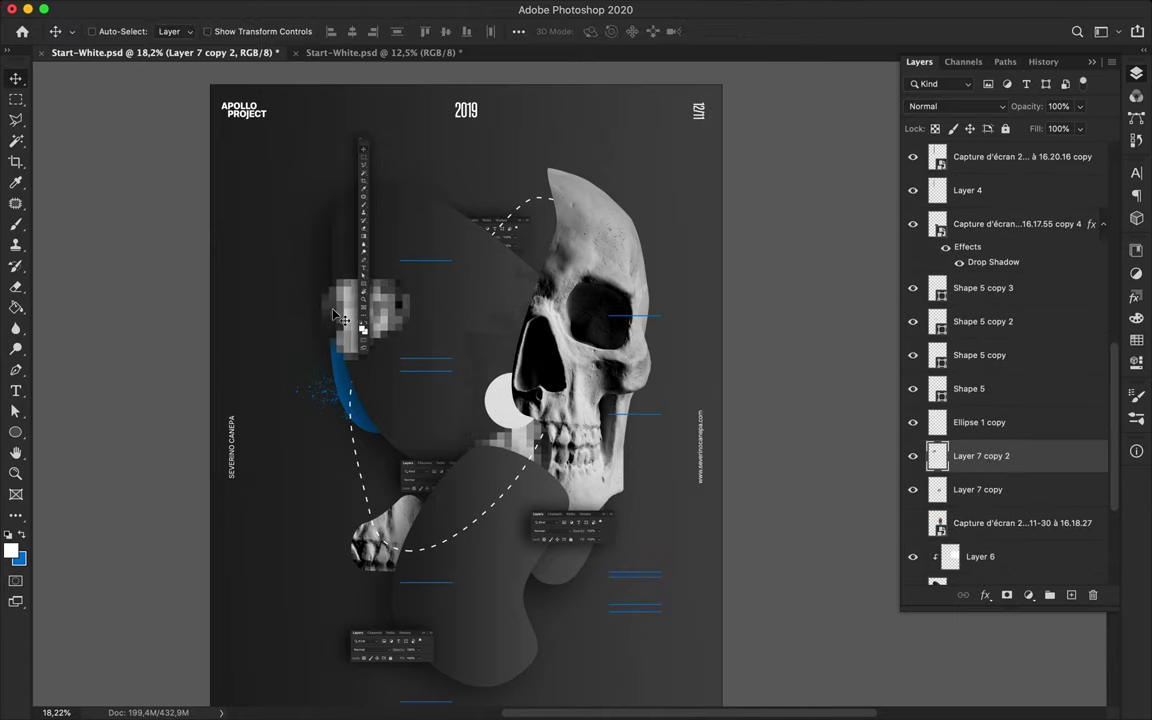
scroll(980, 282, down, 5)
drag(981, 282, 978, 523)
drag(345, 310, 595, 290)
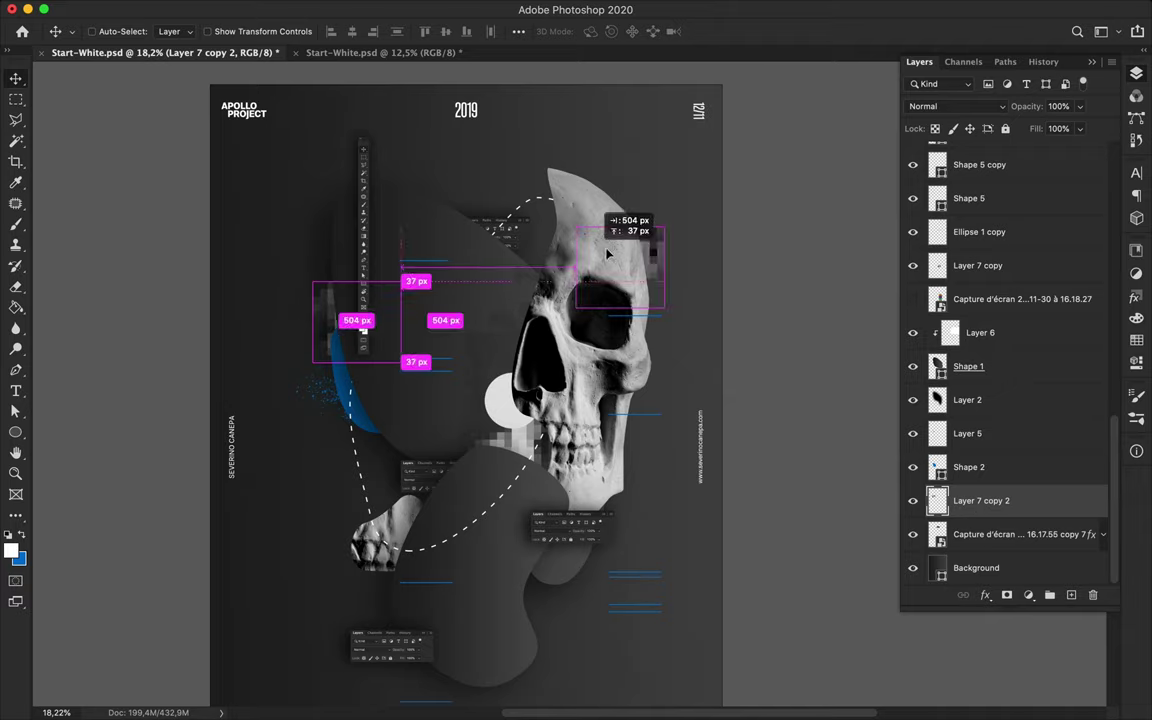
Step: Begin a Pen path around the skull's cheek below the eye socket
key(alt+period)
key(p)
click(581, 332)
click(553, 352)
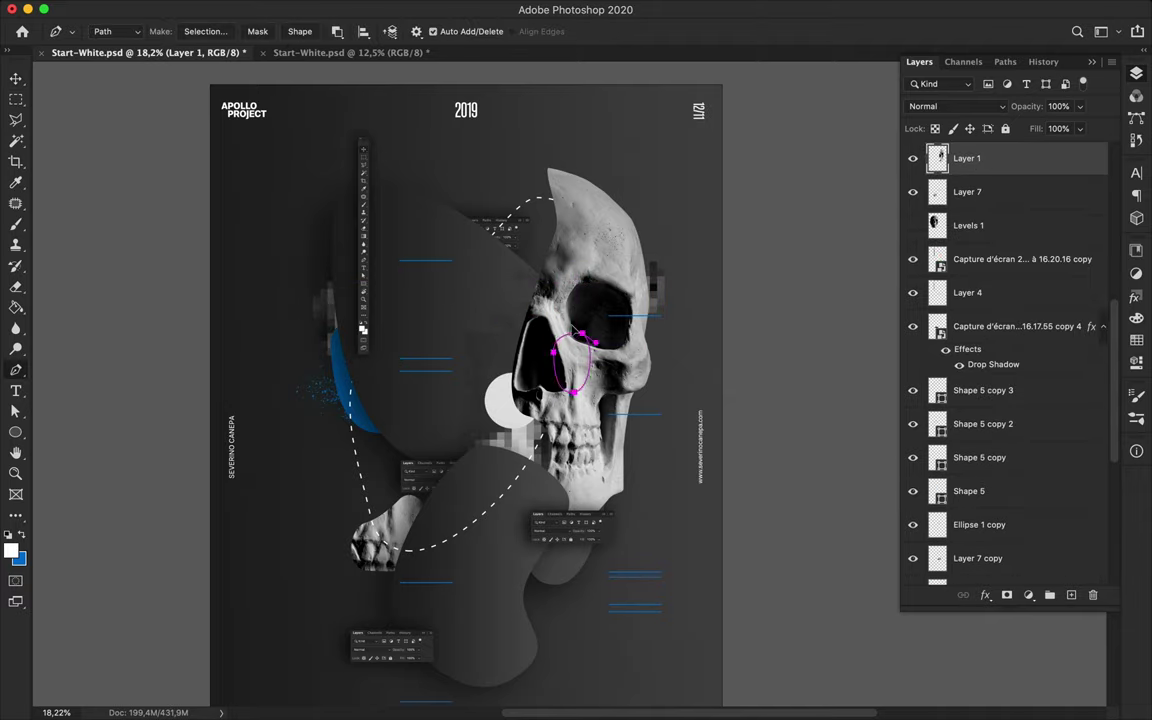
Step: Copy the cheek selection to a new layer, reapply Mosaic, and move Layer 8 near the top
click(205, 31)
key(Return)
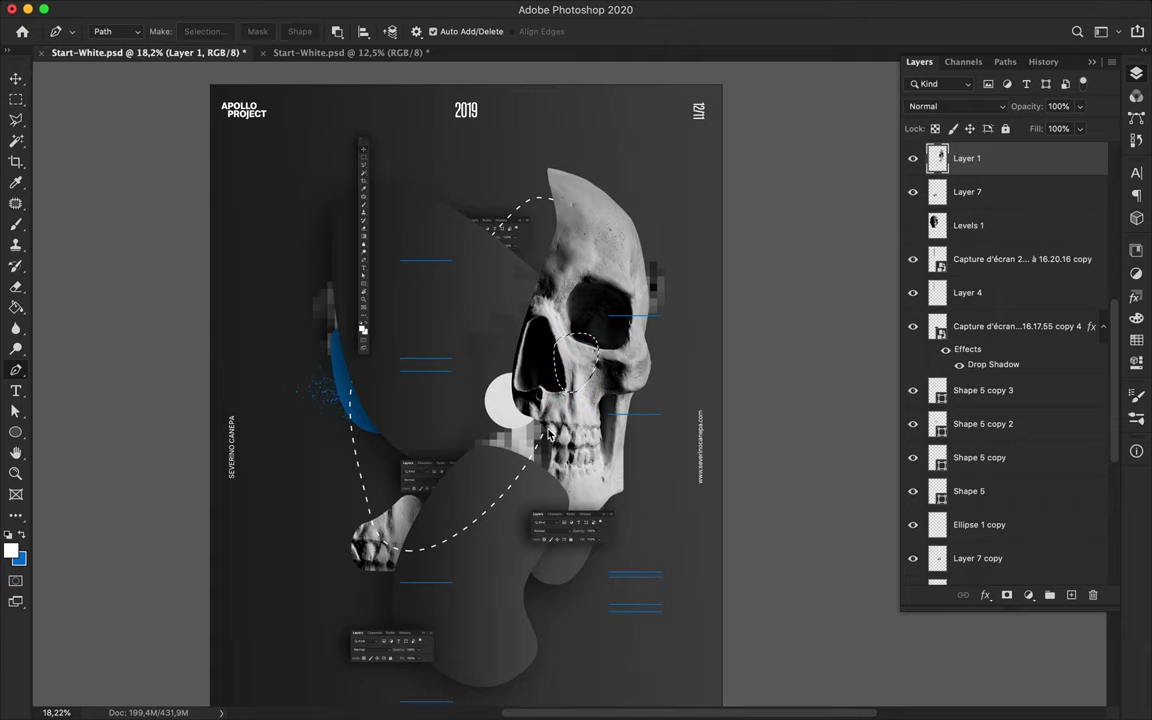
key(ctrl+j)
key(v)
click(373, 8)
click(386, 31)
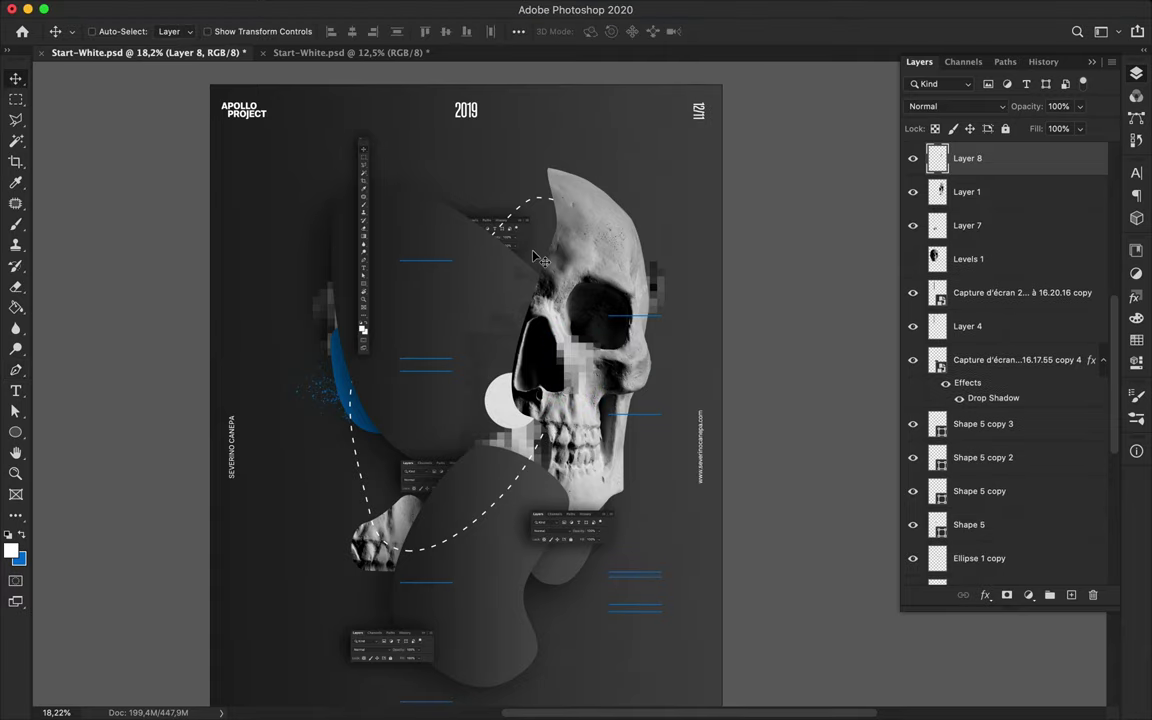
key(p)
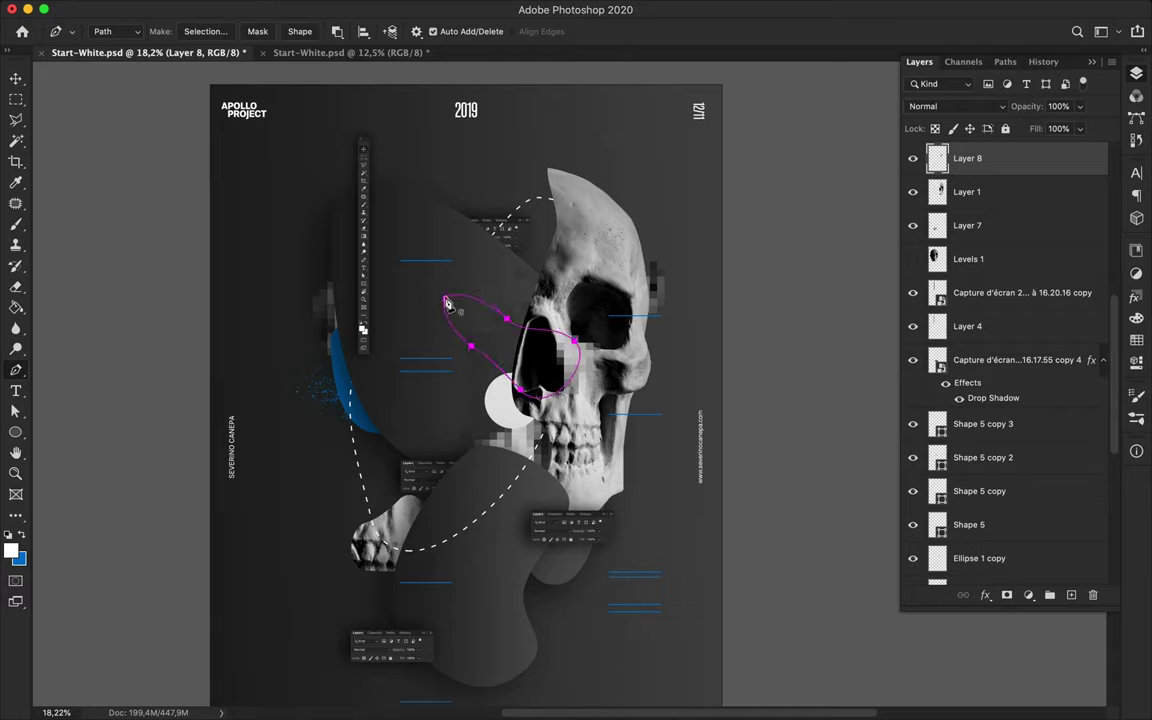
key(a)
mouse_move(968, 158)
mouse_down()
mouse_move(981, 150)
mouse_move(997, 204)
mouse_move(989, 178)
mouse_up()
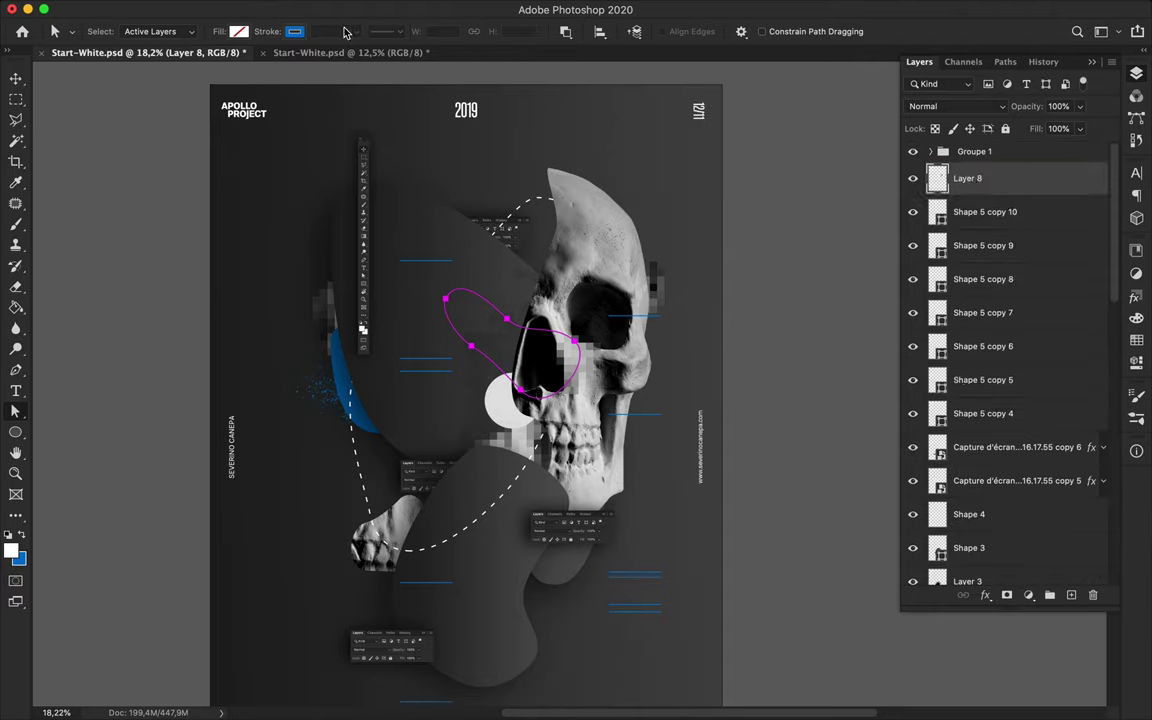
Step: Draw an oval shape layer around the eye area with no fill
key(p)
click(115, 31)
click(459, 296)
drag(548, 382, 600, 391)
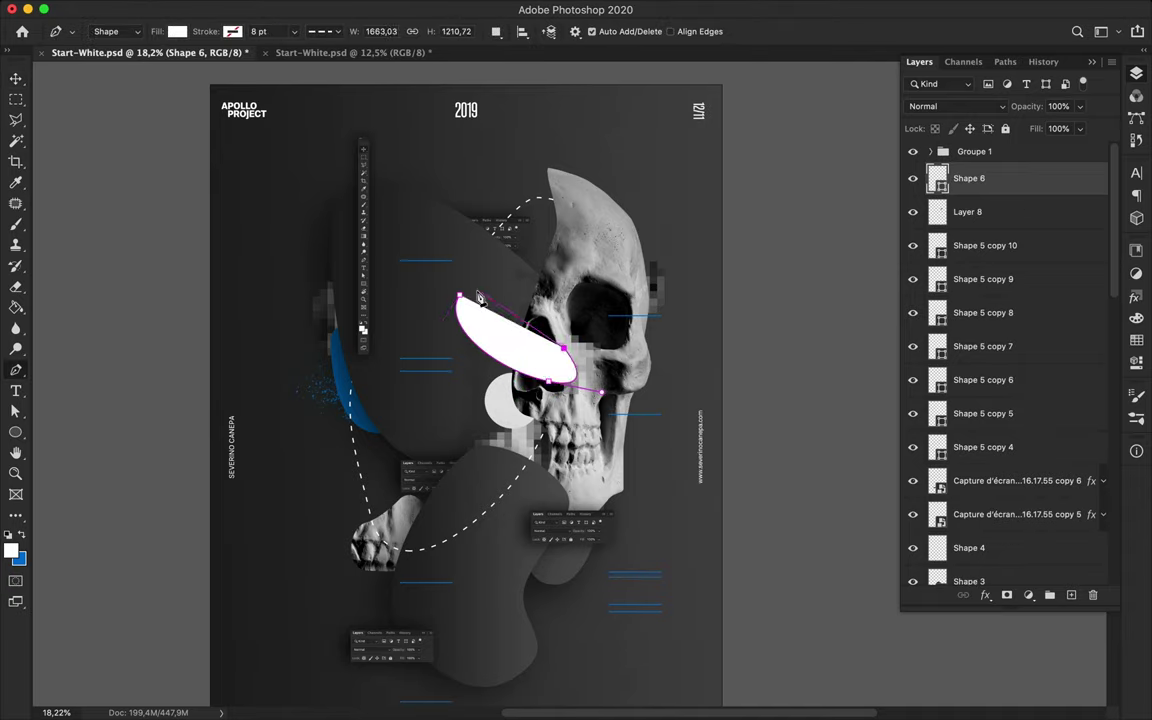
click(177, 31)
click(72, 62)
click(232, 31)
Step: Give the oval a thin blue dashed stroke
click(131, 117)
click(262, 31)
text(5)
key(Return)
click(729, 205)
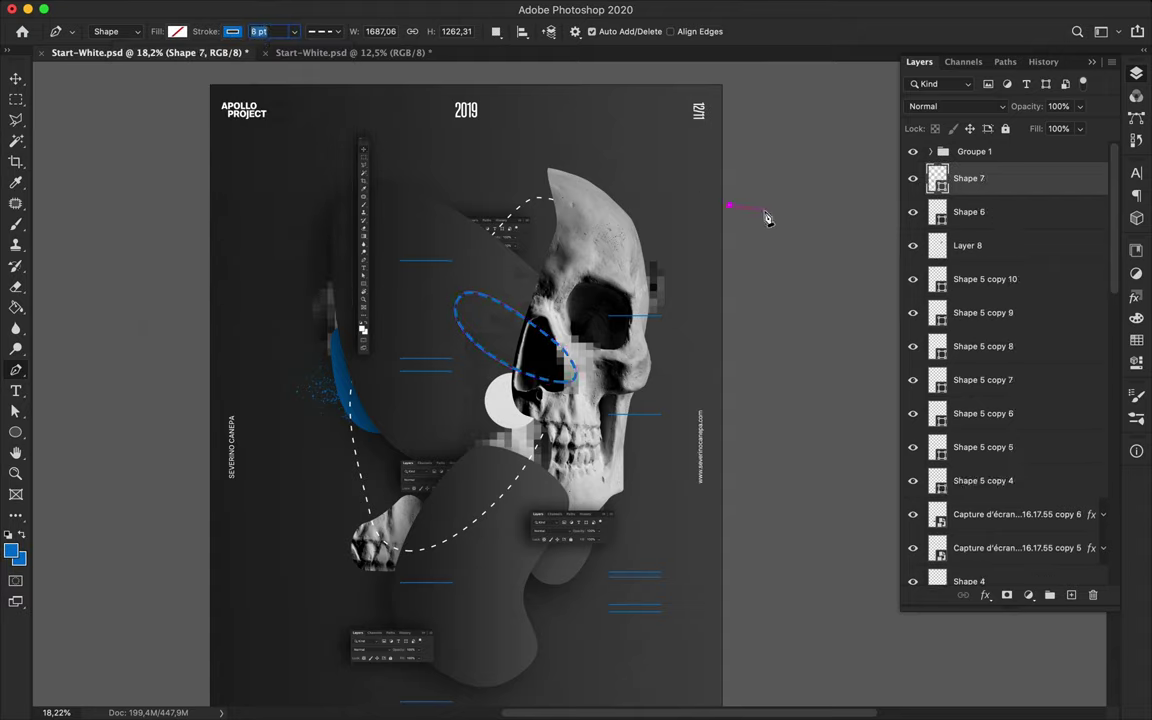
key(Return)
key(Return)
click(803, 244)
key(Return)
click(729, 232)
key(Return)
key(Return)
key(Return)
Step: Delete the stray Shape 7 layer and move the ring layer below Shape 4
click(1094, 596)
click(700, 249)
key(a)
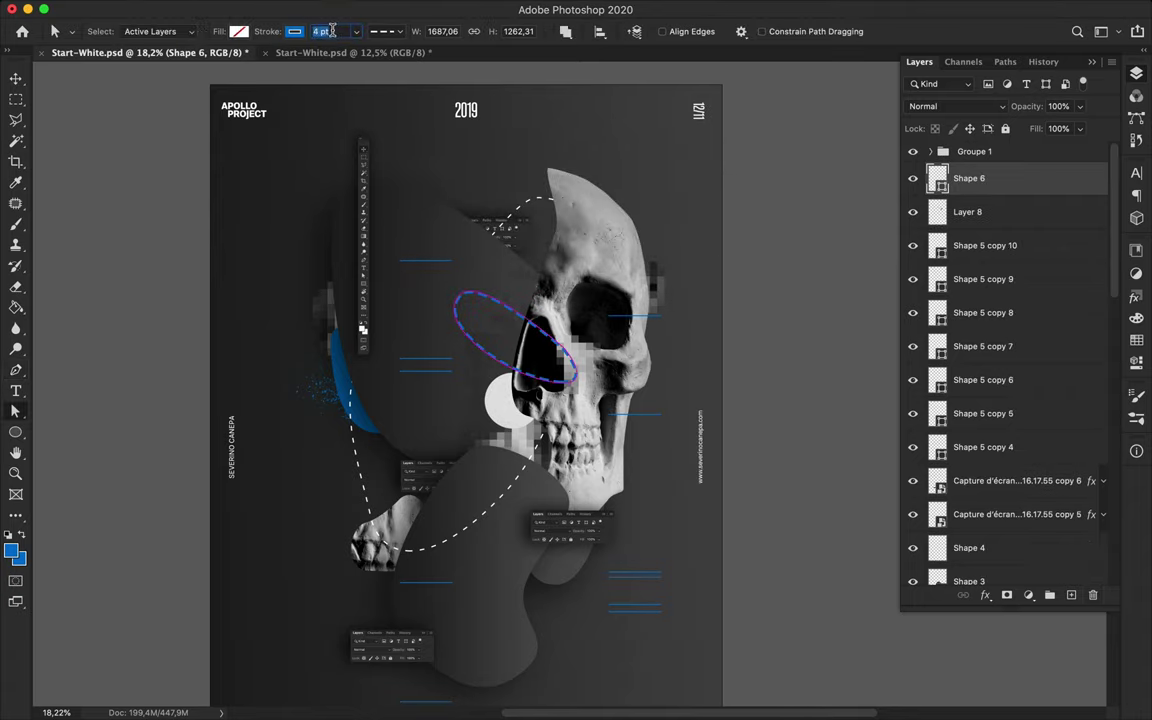
key(v)
drag(1008, 180, 1006, 549)
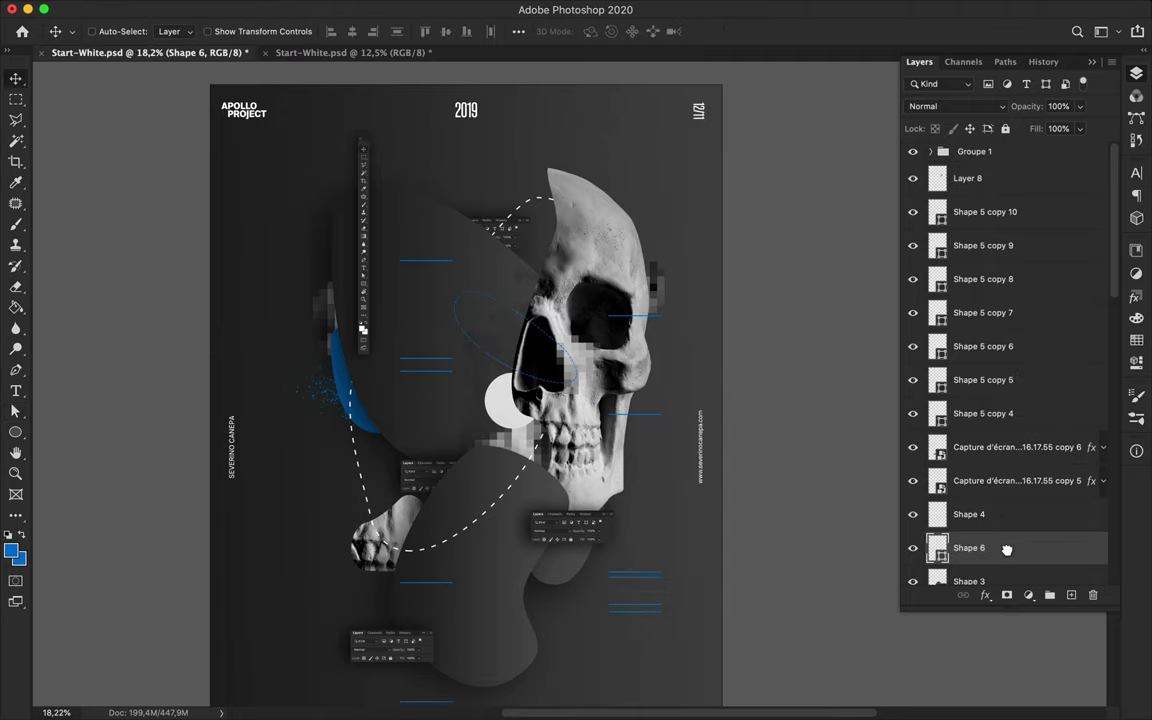
scroll(1010, 480, down, 3)
Step: Draw a curved dashed line from the lower left up the side and move Shape 7 below Levels 1
key(p)
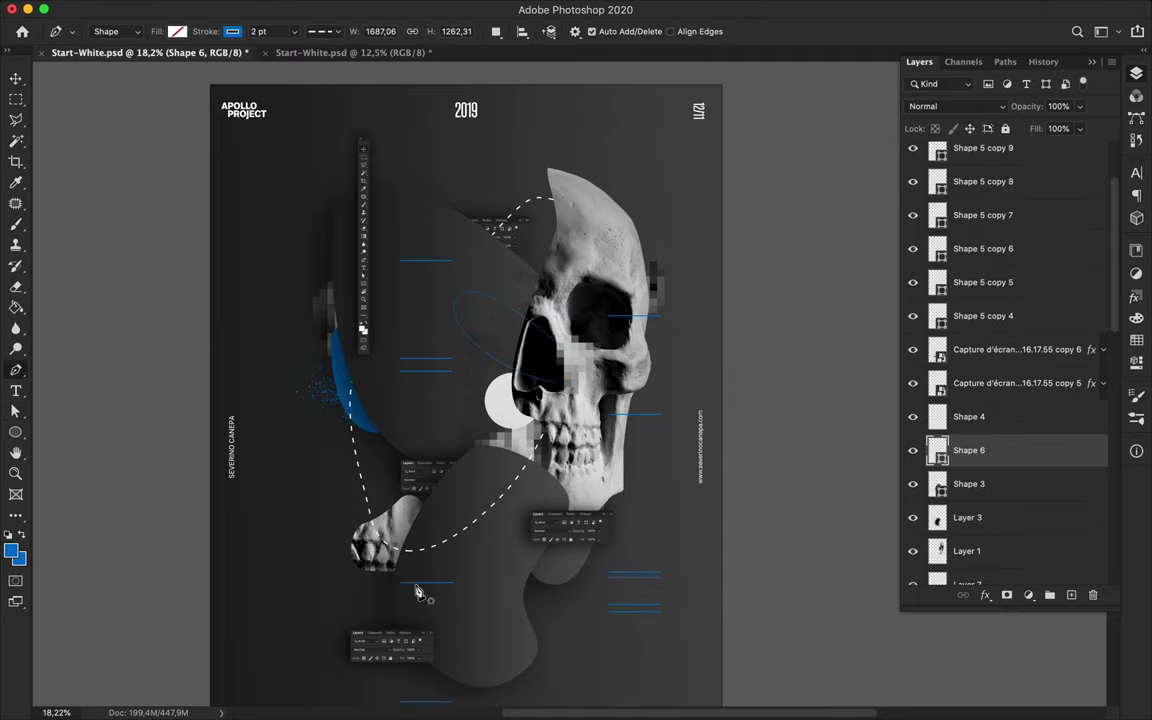
drag(331, 651, 314, 654)
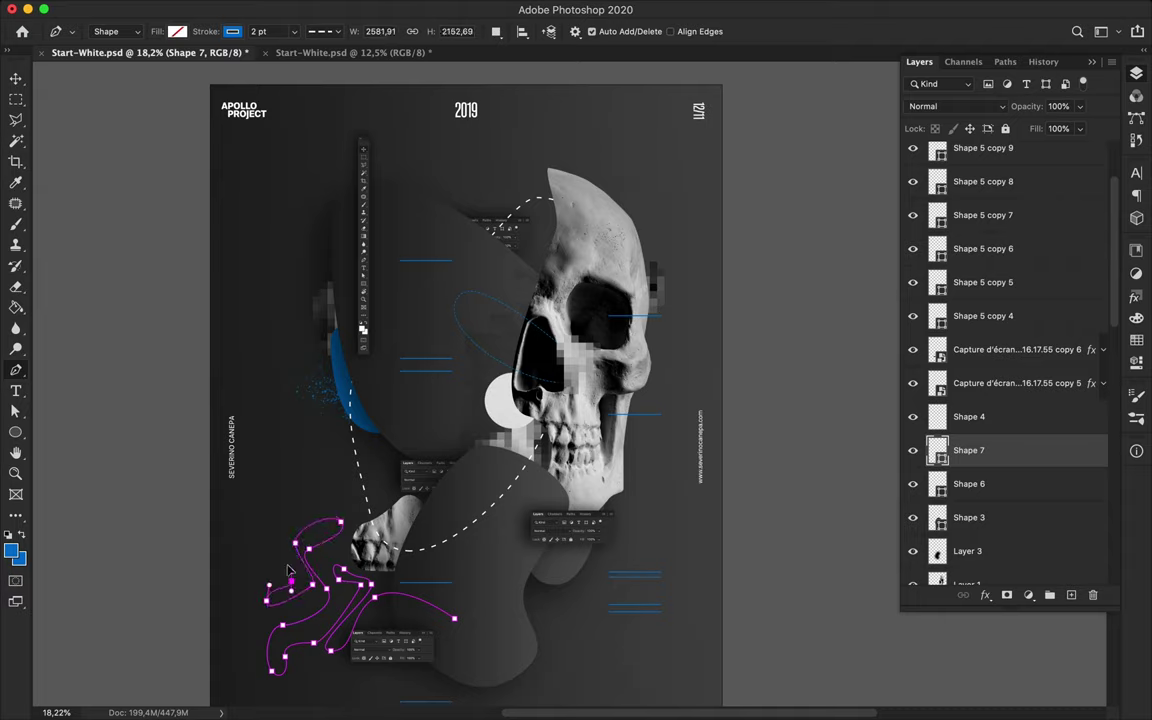
drag(252, 326, 288, 275)
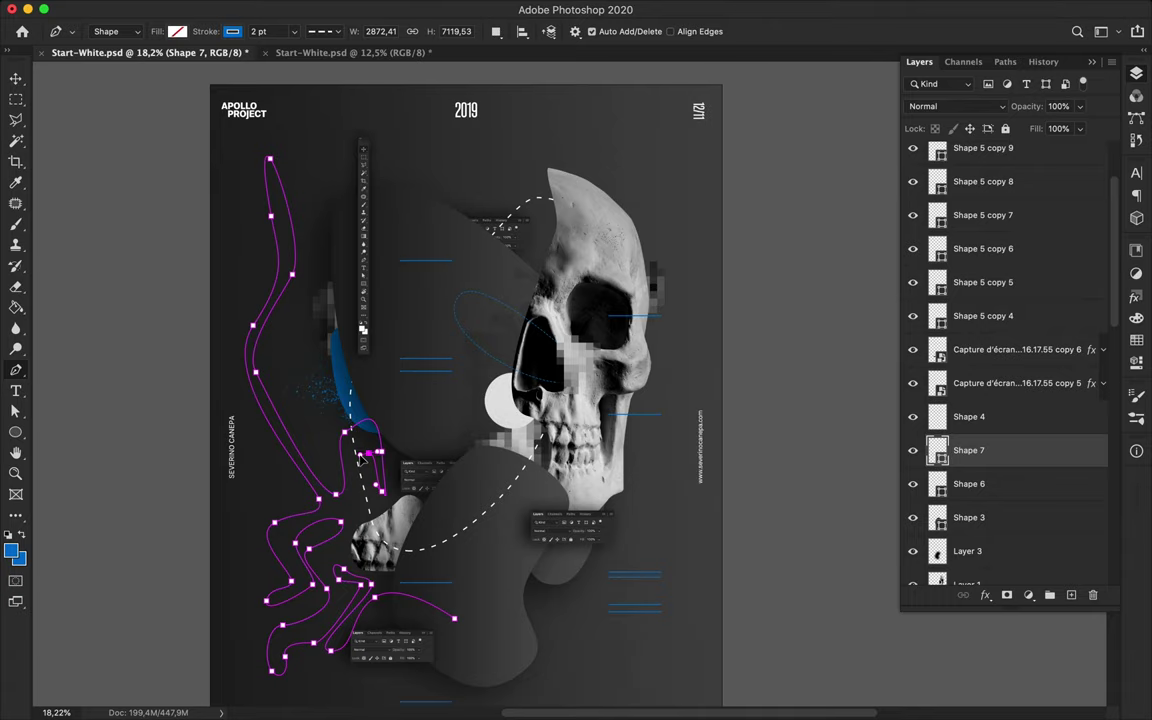
key(a)
key(v)
scroll(1000, 400, down, 4)
drag(1000, 326, 1014, 485)
scroll(1014, 485, down, 5)
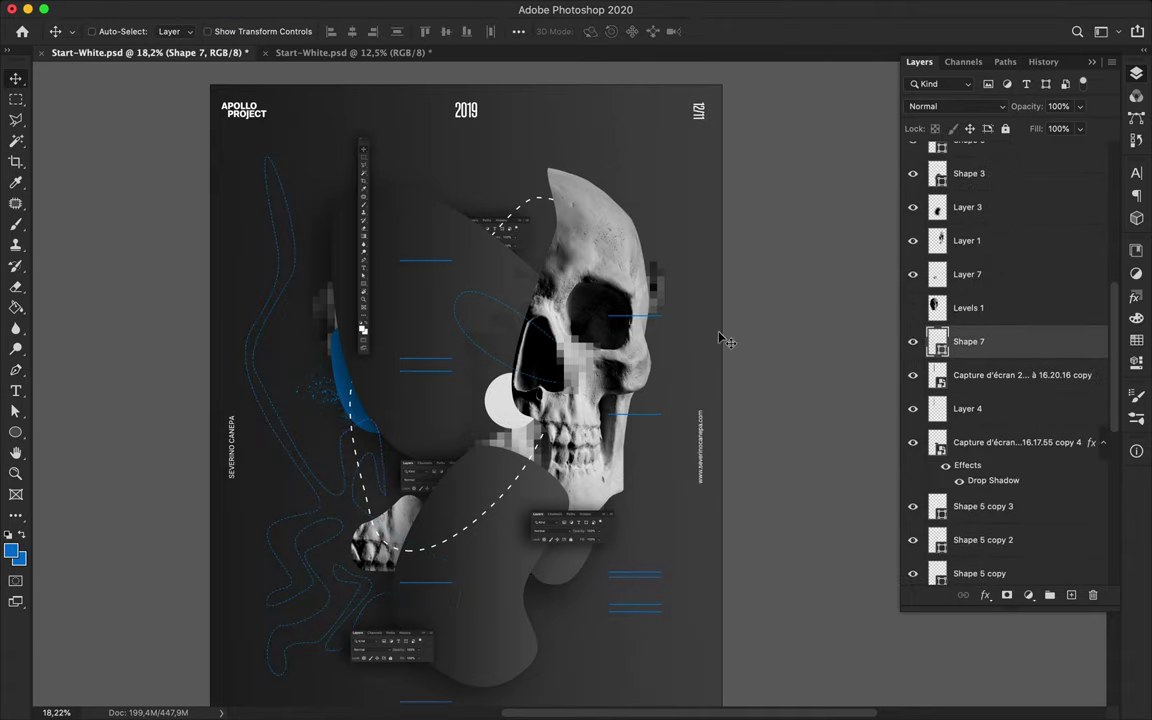
Step: Extend the winding line with another curve toward the upper left
key(a)
click(348, 440)
key(p)
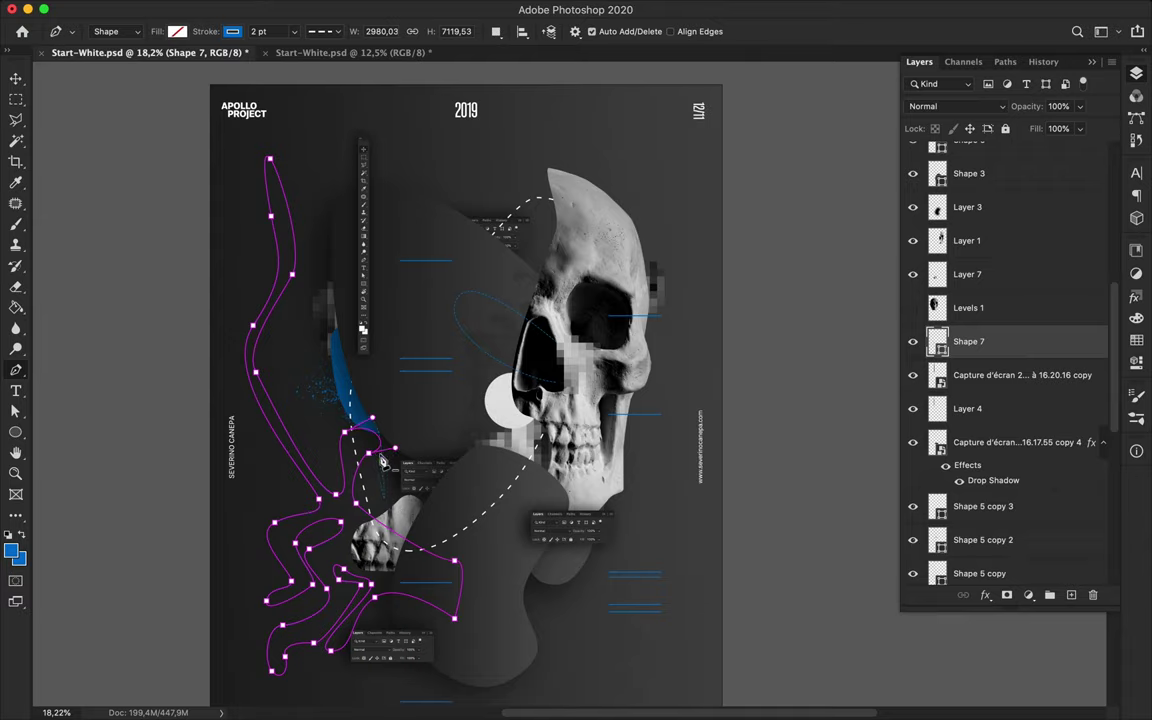
drag(350, 443, 193, 309)
key(a)
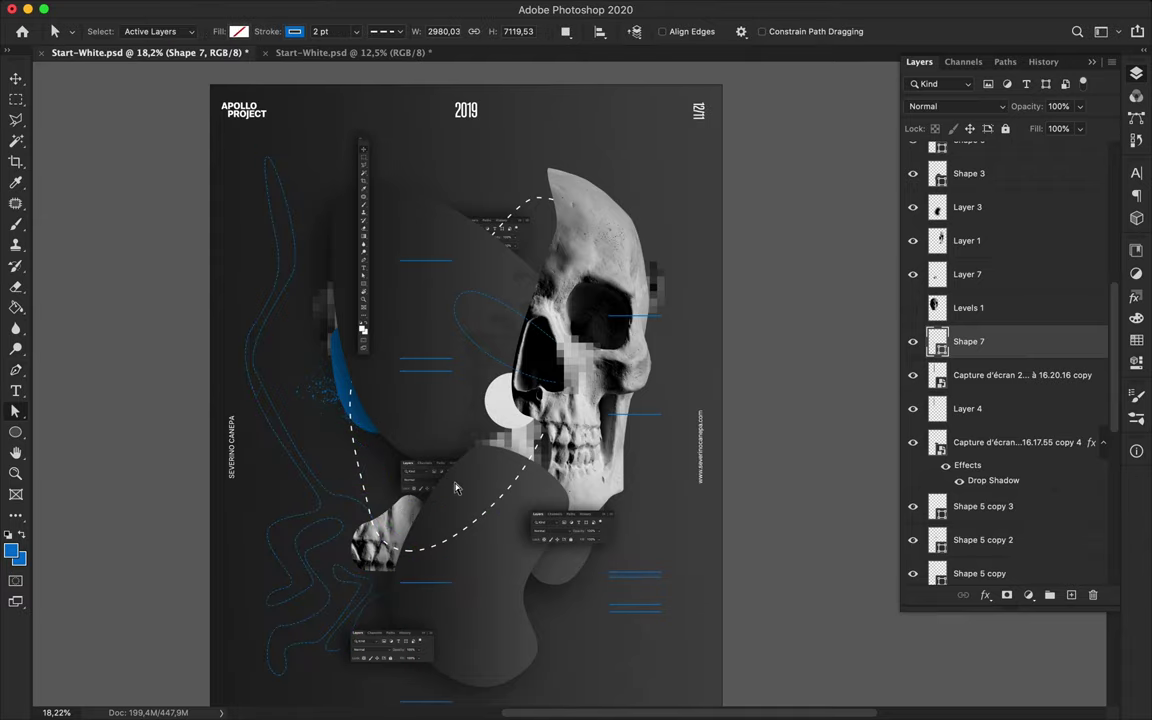
scroll(455, 488, up, 3)
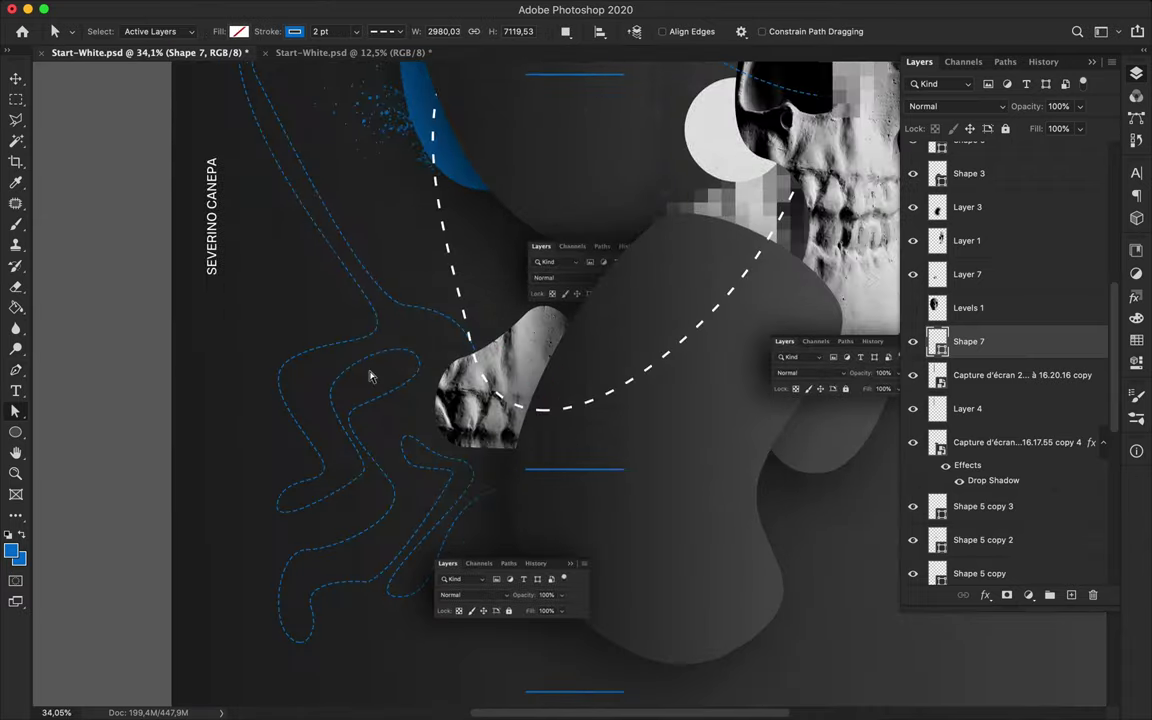
Step: Move Layer 7 higher in the stack and save the document
click(303, 391)
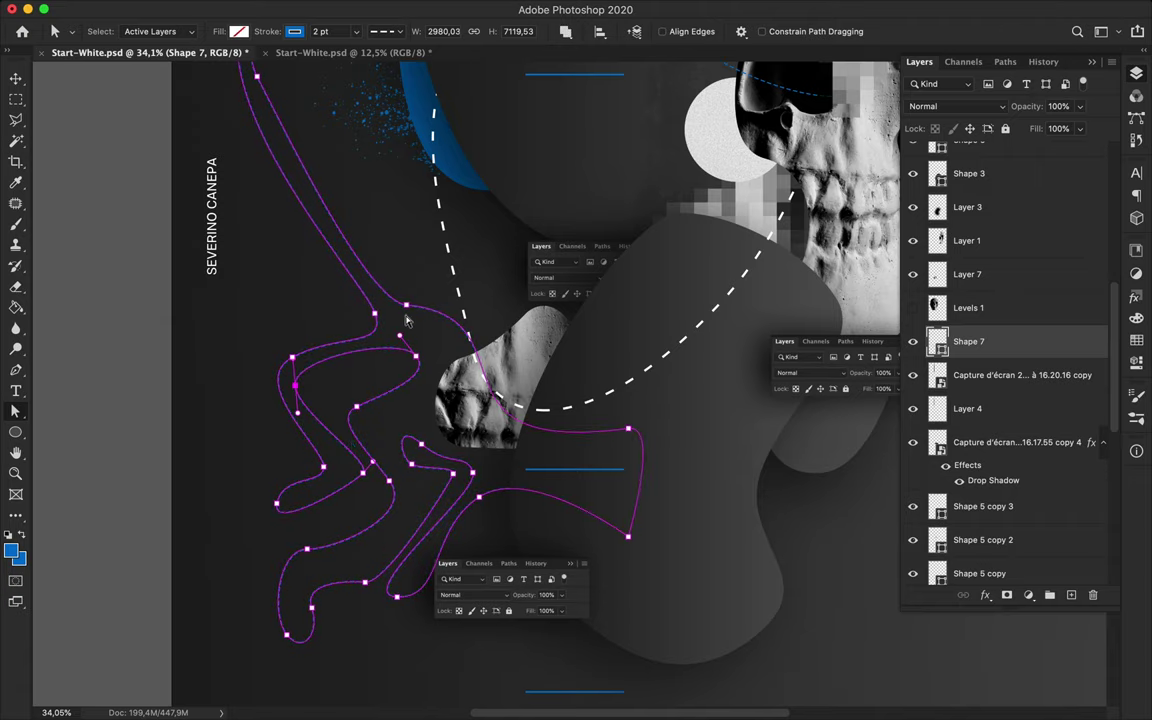
key(v)
drag(968, 274, 985, 243)
scroll(437, 497, down, 5)
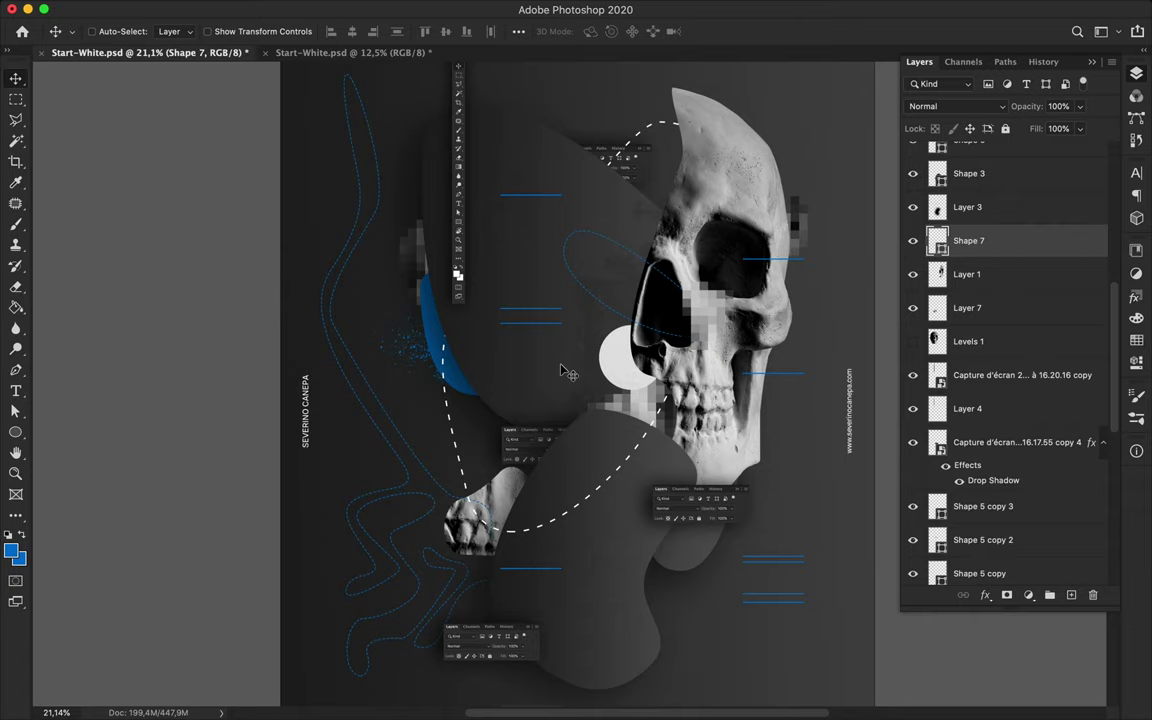
key(ctrl+s)
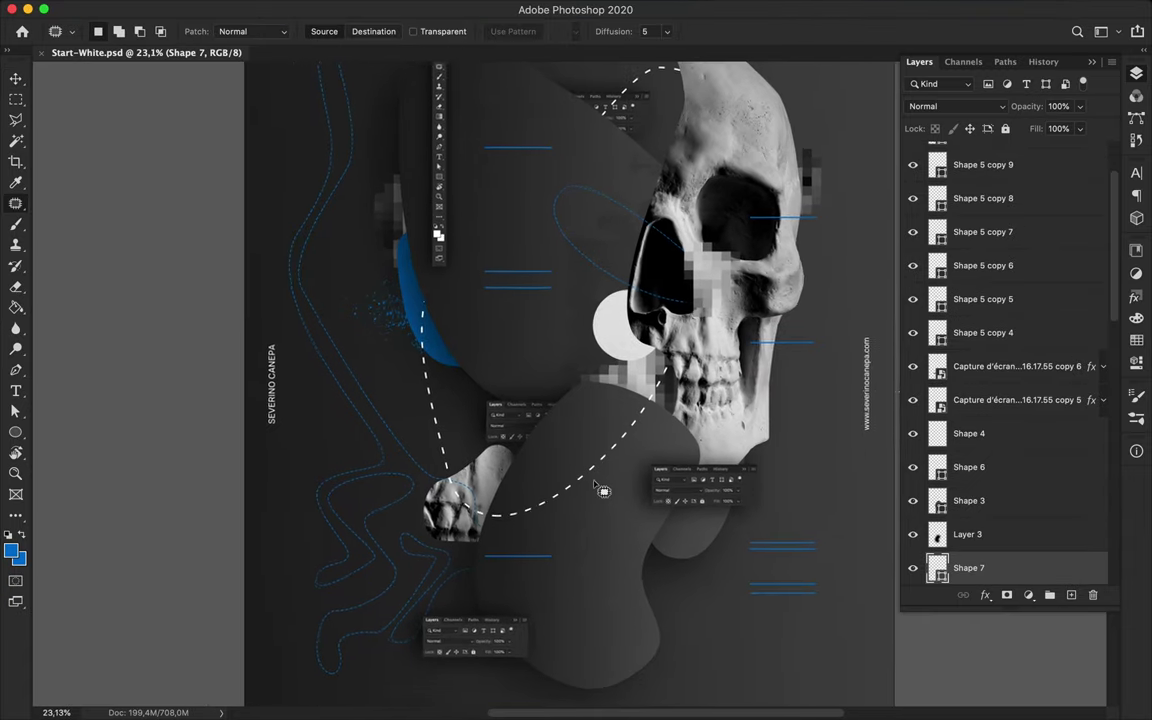
scroll(327, 485, down, 1)
key(v)
click(360, 545)
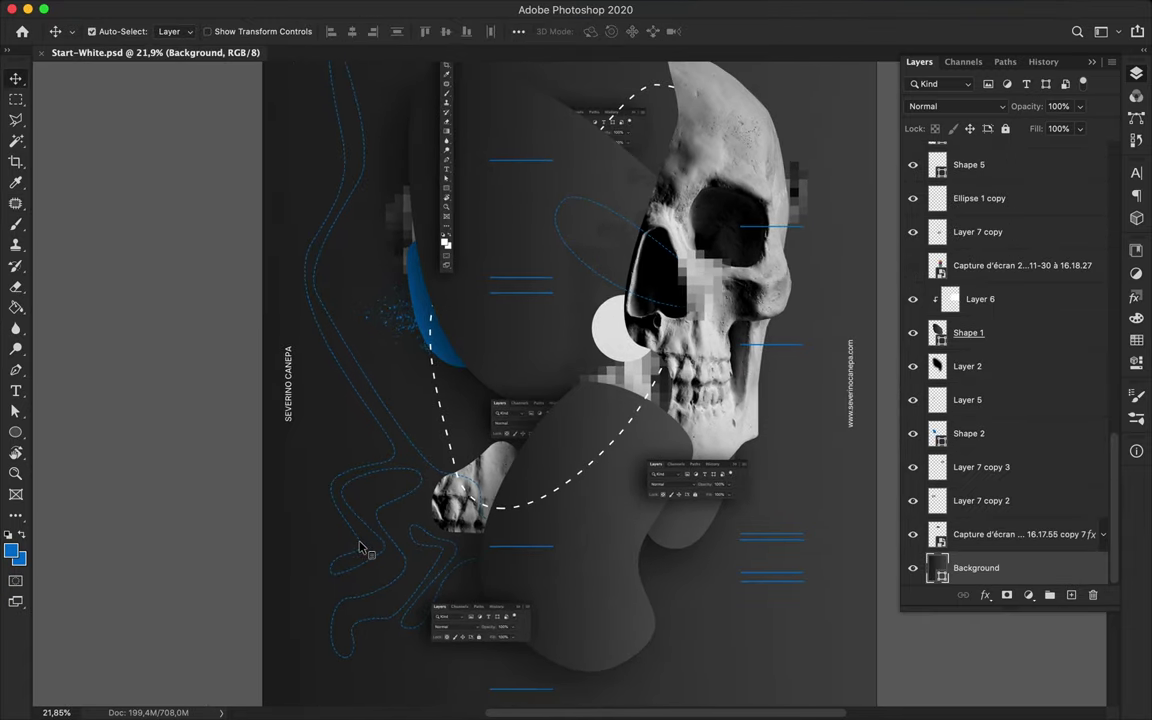
scroll(415, 497, up, 3)
scroll(383, 556, up, 2)
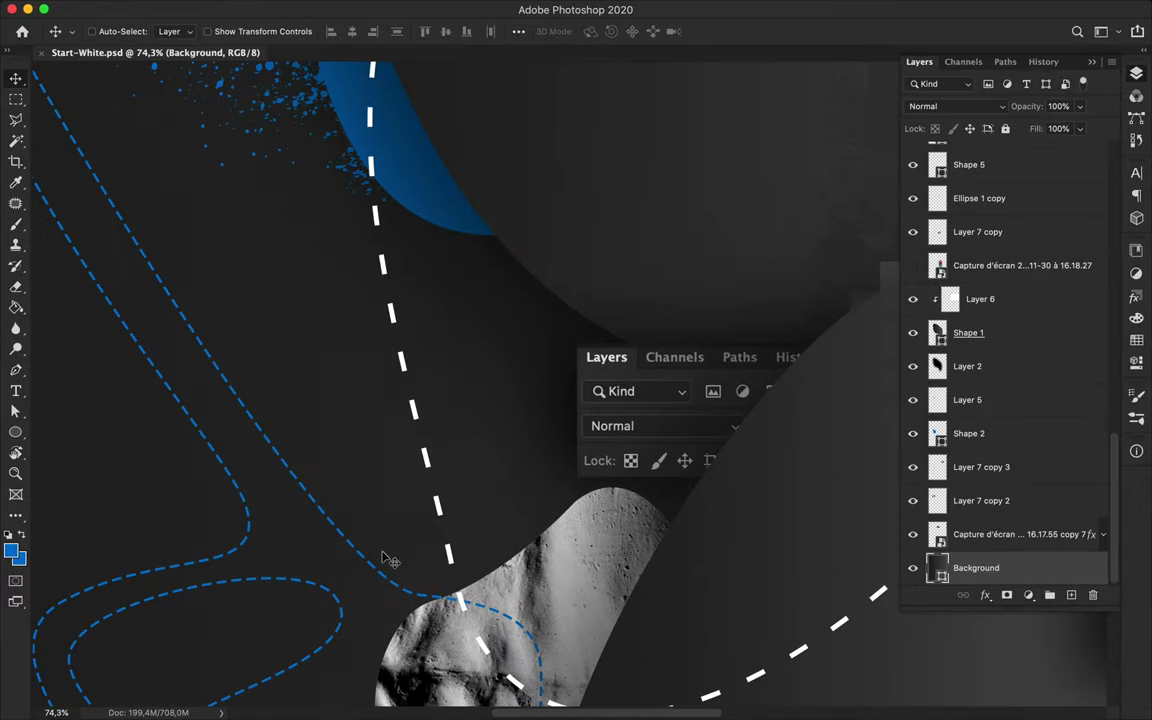
Step: Pull the winding line's lower anchors up into a spike on the left
click(378, 576)
scroll(250, 482, down, 5)
scroll(250, 482, left, 3)
key(a)
key(p)
key(a)
drag(228, 617, 139, 397)
drag(190, 600, 193, 432)
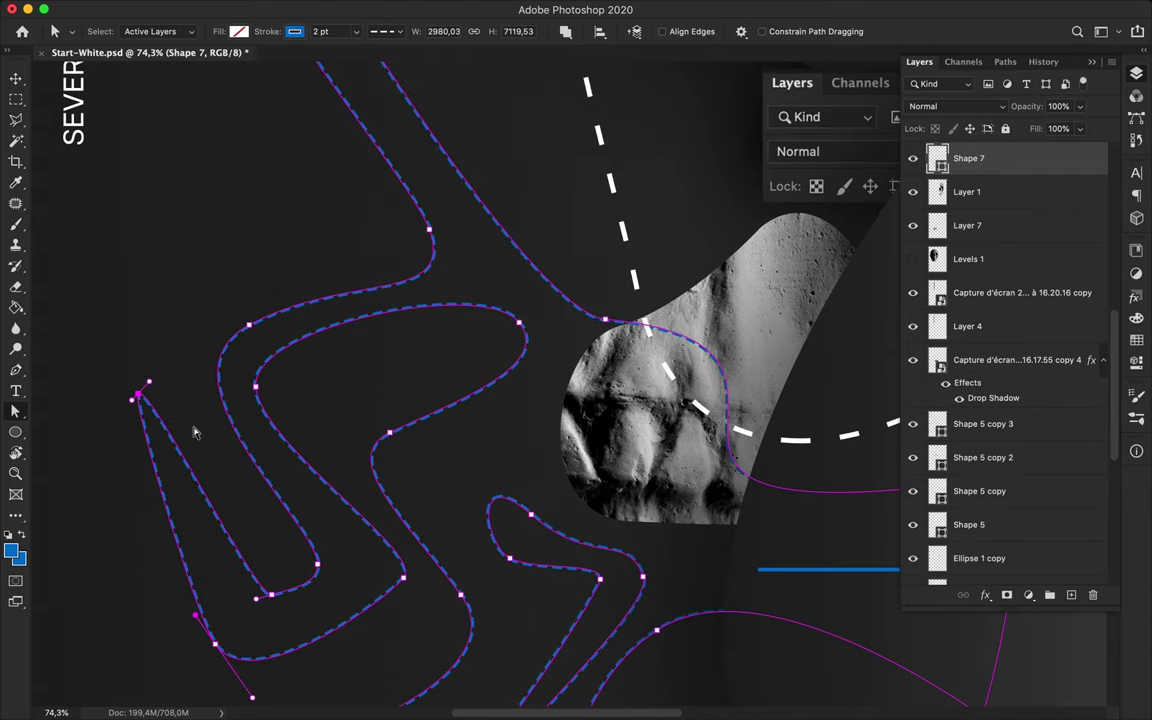
key(p)
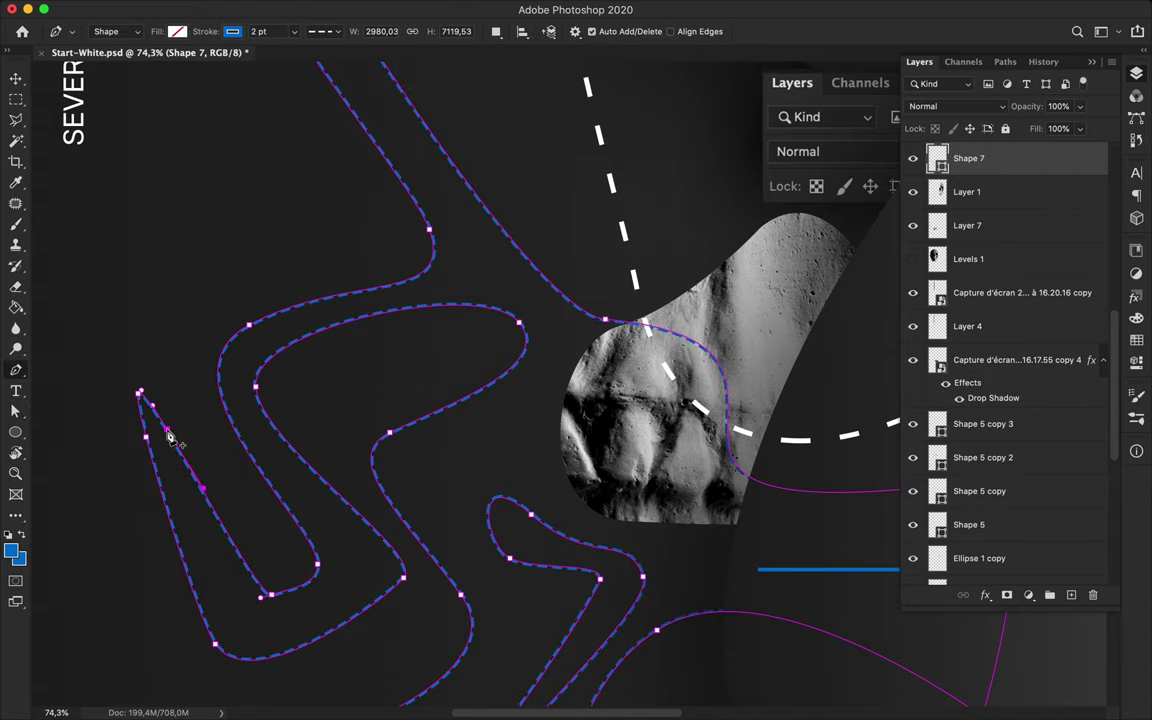
key(a)
key(p)
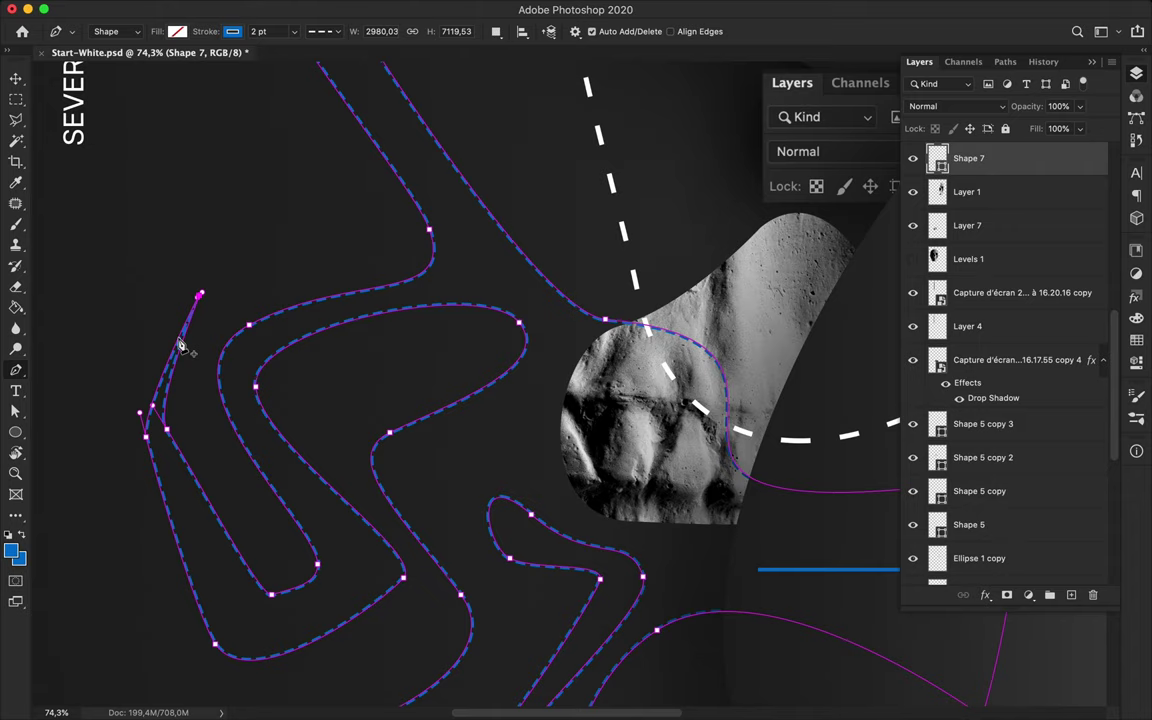
key(a)
Step: Raise the spike into a peak moved up-right and smooth its curve handles
drag(186, 330, 178, 280)
click(200, 354)
mouse_move(185, 360)
mouse_down()
mouse_move(350, 245)
mouse_move(400, 240)
mouse_up()
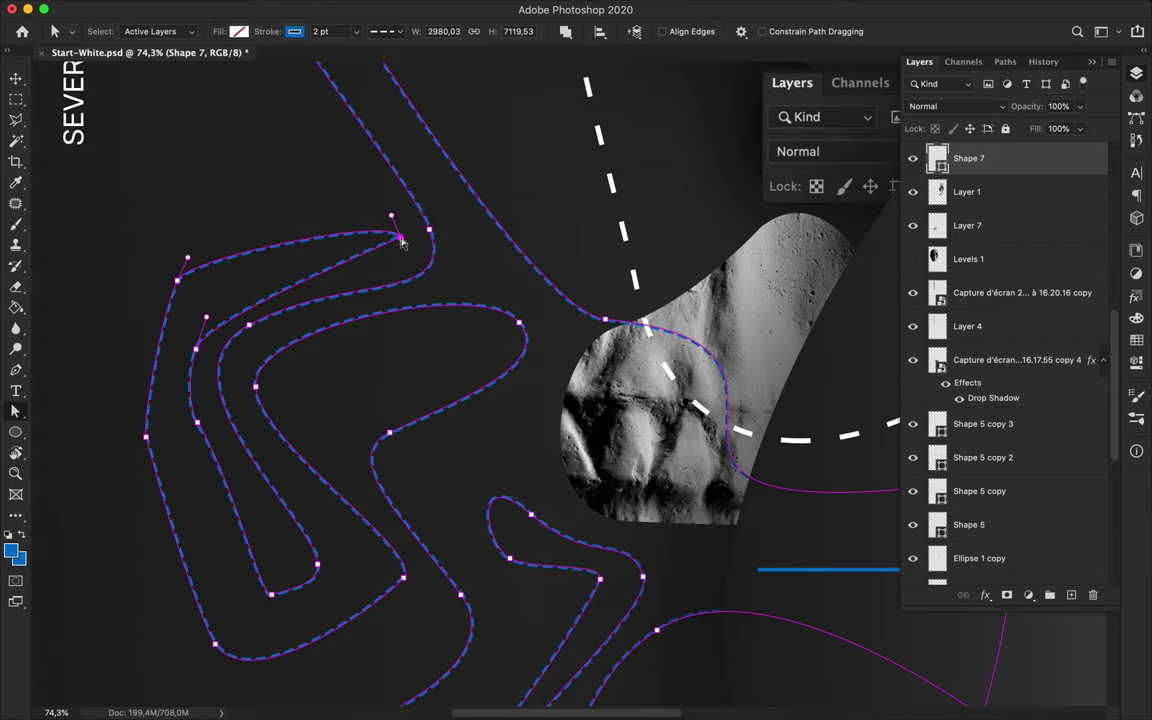
scroll(400, 240, up, 3)
drag(442, 265, 457, 330)
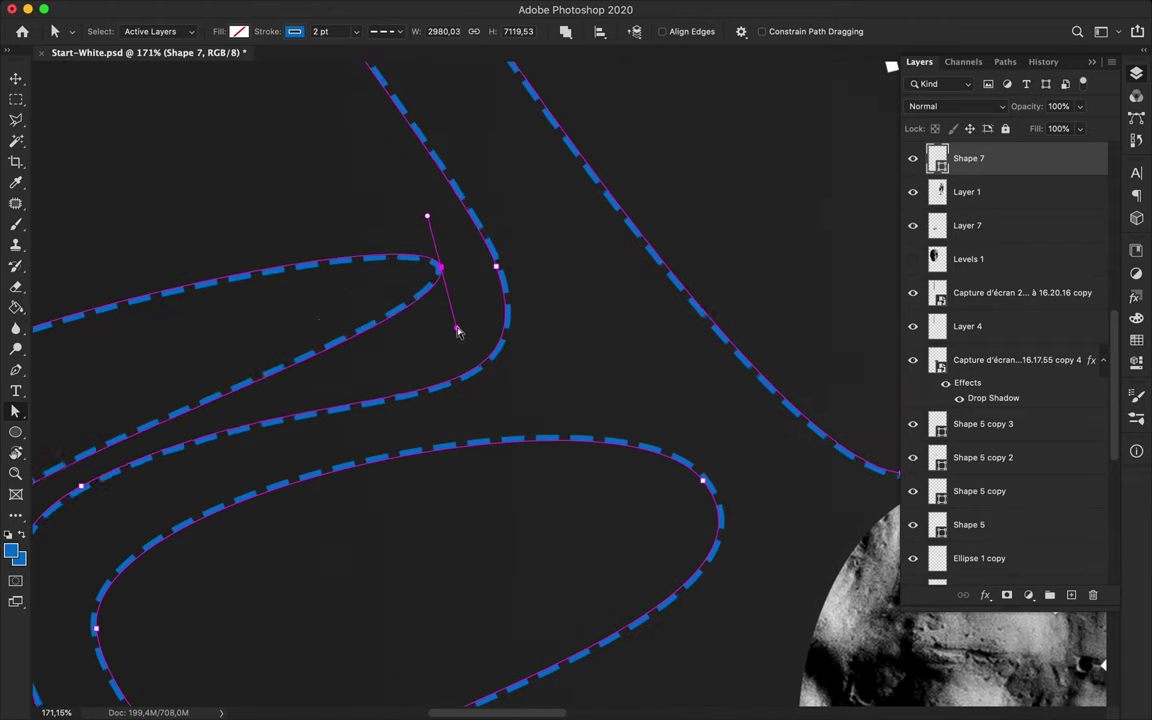
scroll(457, 330, down, 3)
scroll(453, 333, down, 2)
drag(147, 593, 123, 422)
scroll(185, 595, down, 4)
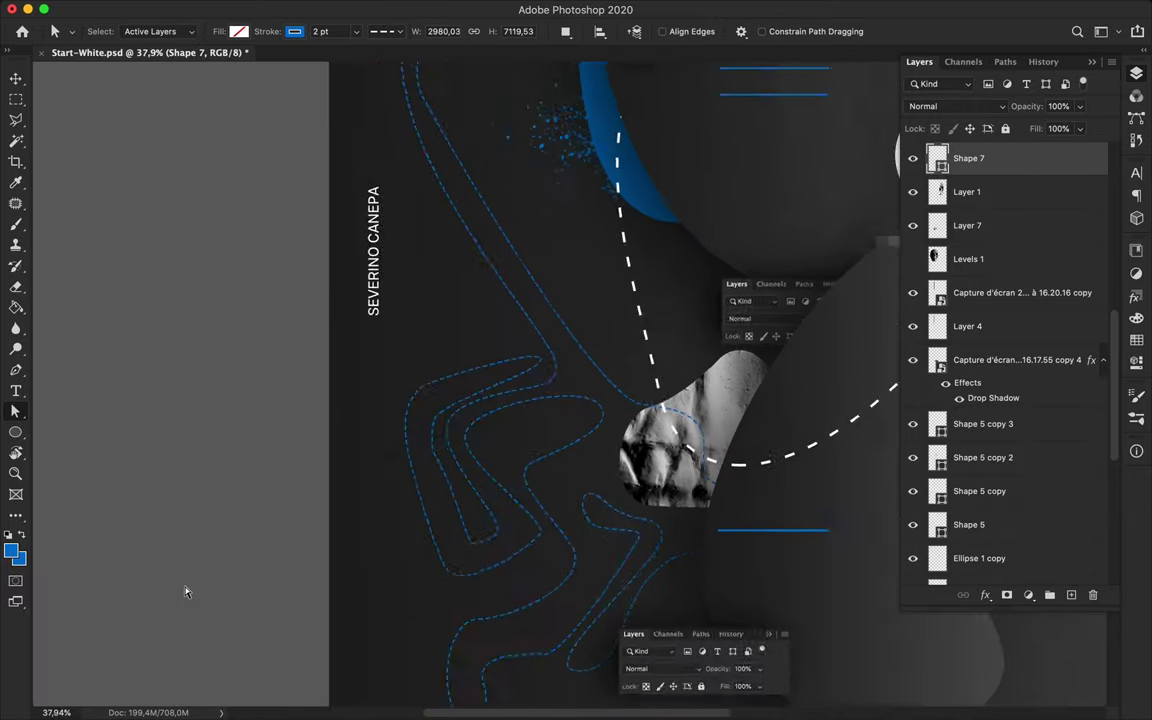
scroll(185, 592, down, 2)
scroll(404, 501, down, 2)
scroll(404, 501, down, 2)
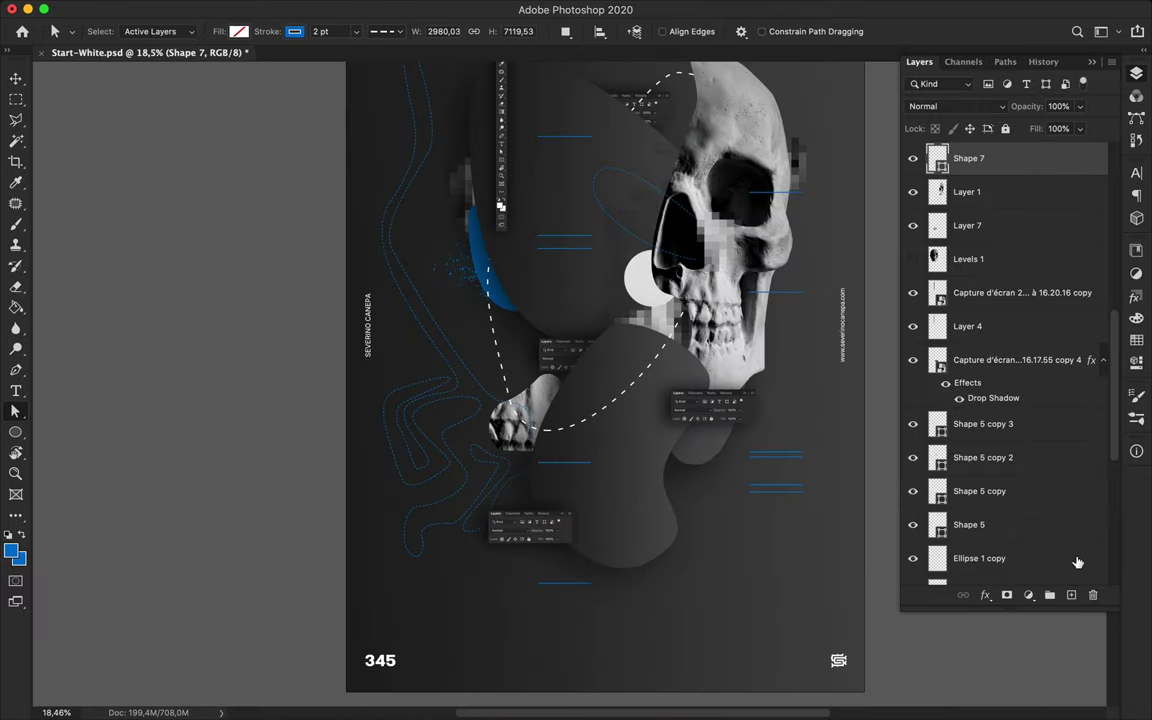
Step: Stamp a blue grunge brush mark on a new layer and convert it to a smart object
click(1071, 595)
key(b)
click(362, 448)
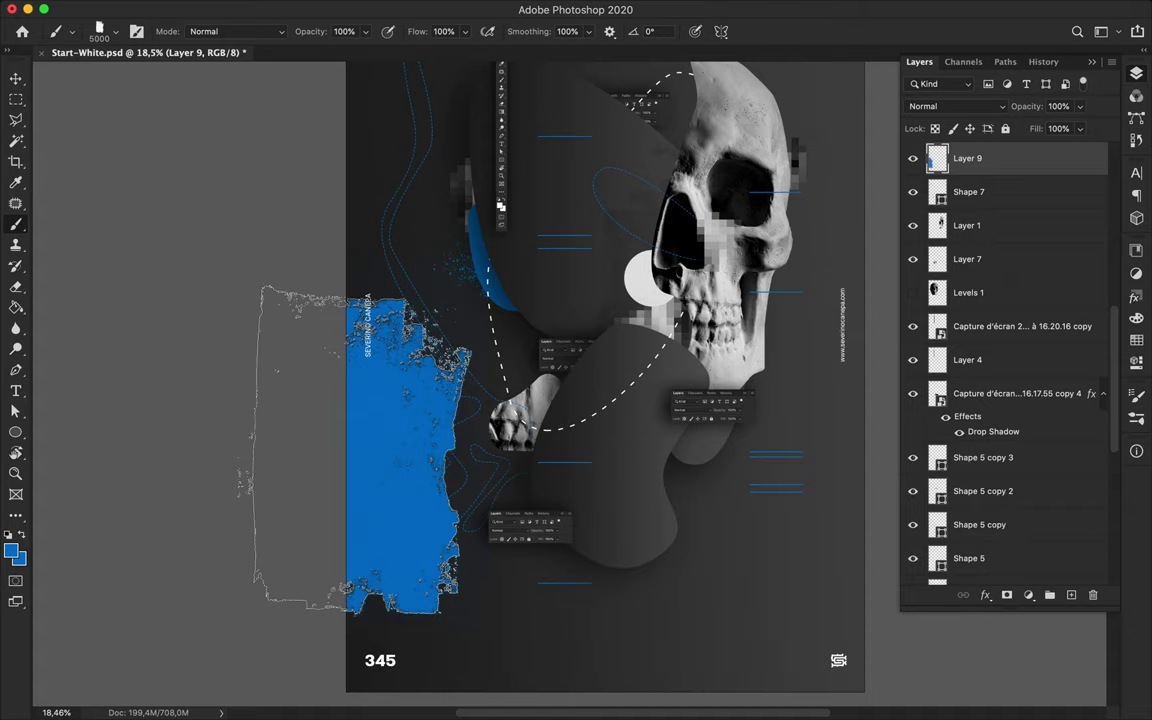
right_click(1021, 165)
click(892, 239)
right_click(945, 160)
key(Escape)
Step: Move the blue grunge mark to the poster's lower-left edge and fit the poster to the window
key(w)
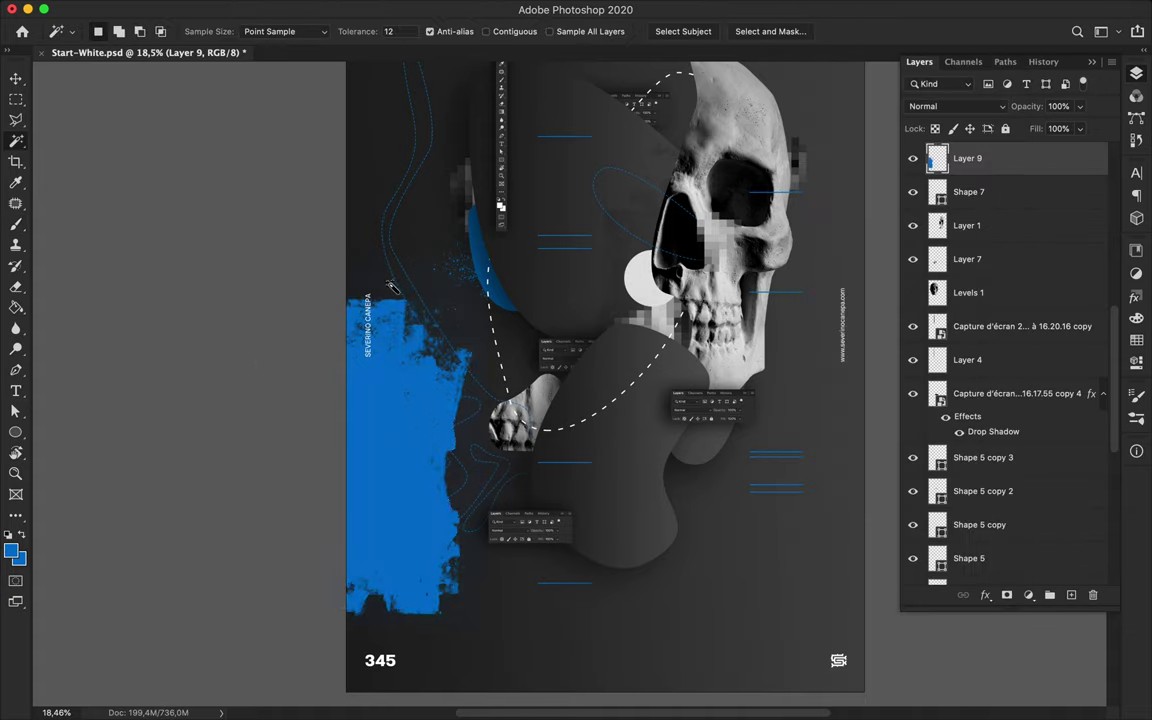
key(v)
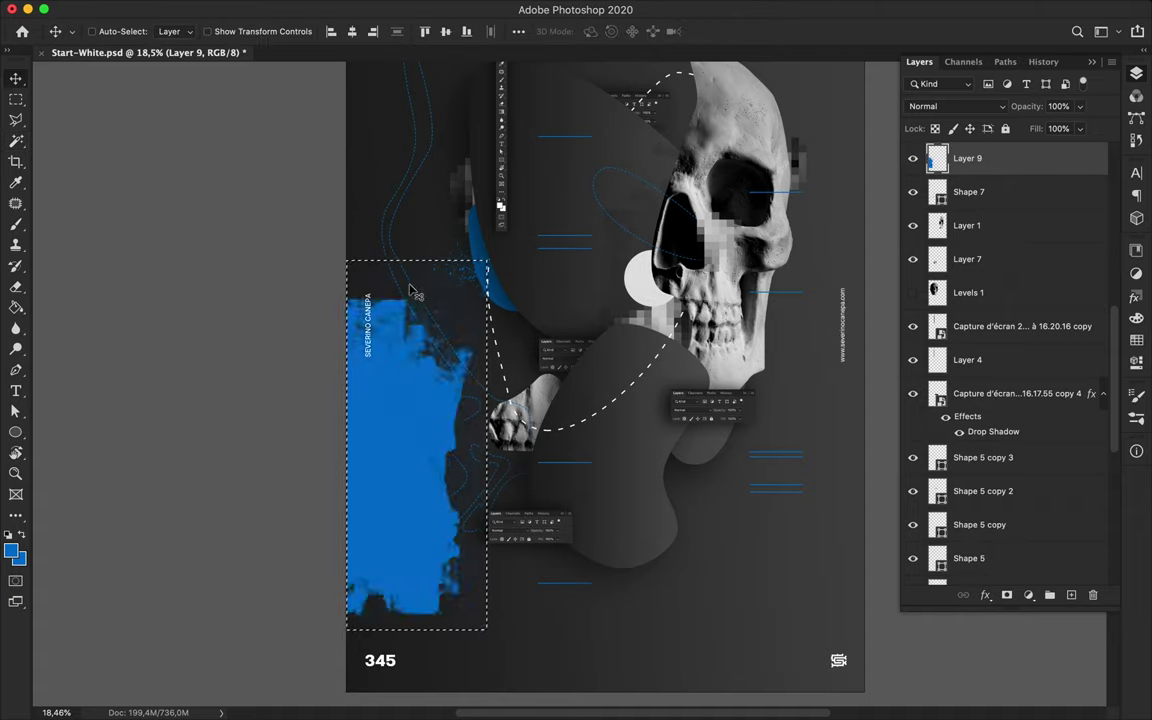
drag(411, 285, 545, 268)
key(ctrl+a)
key(m)
key(v)
drag(536, 340, 321, 370)
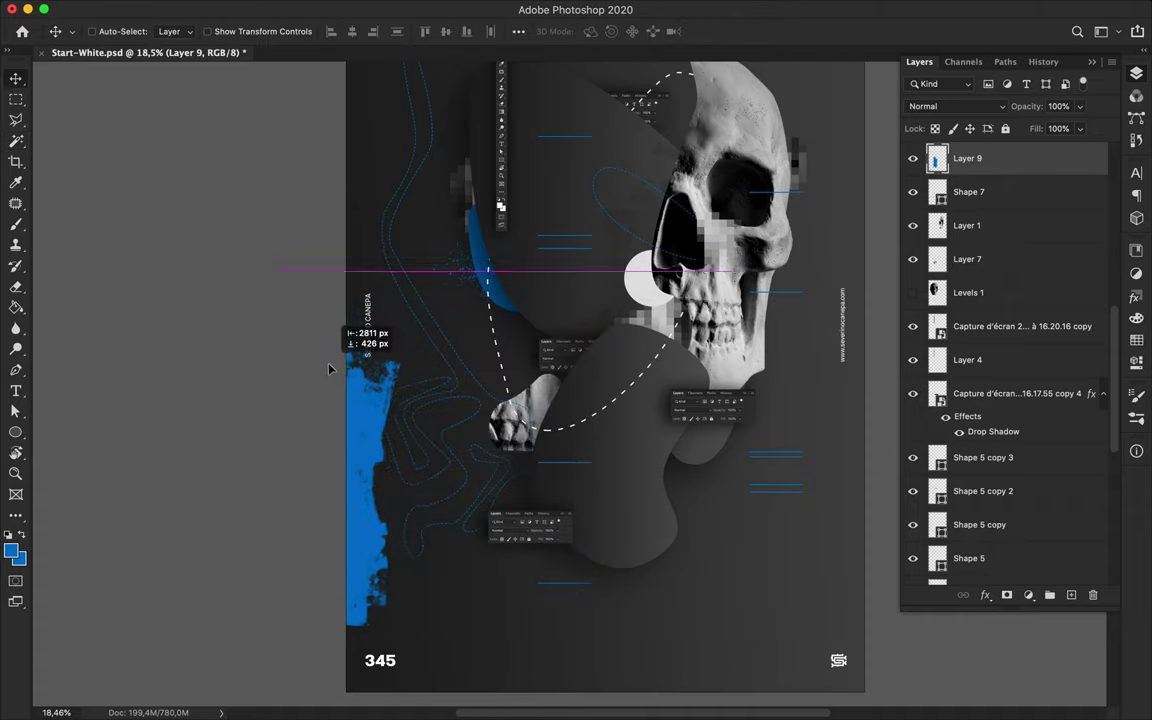
key(ctrl+0)
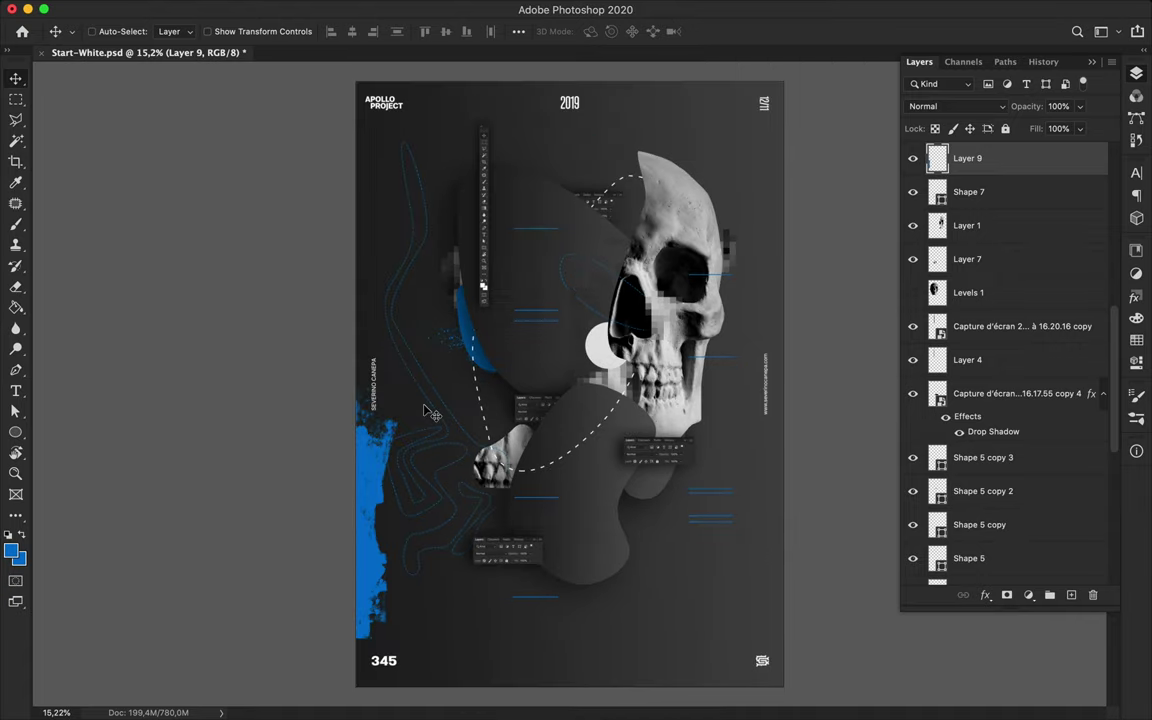
scroll(615, 350, up, 2)
scroll(615, 350, up, 3)
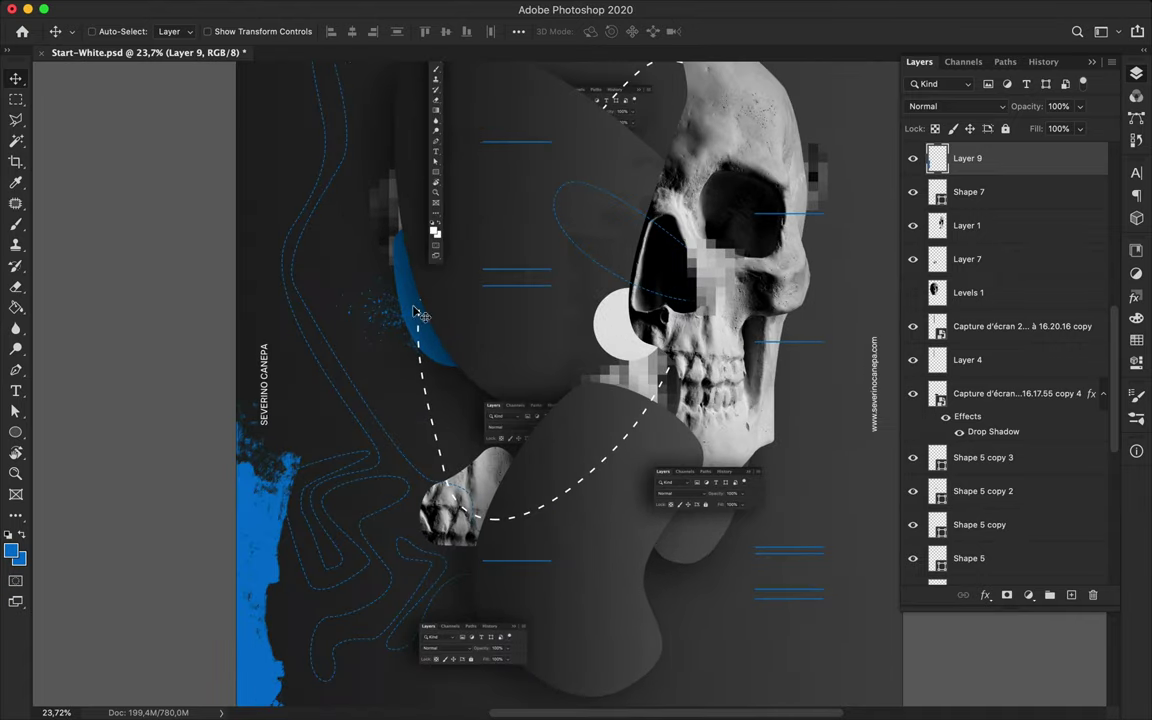
Step: On a new layer, paint a blue spray near the poster centre with the T9 Dirty Sprays brush
key(b)
key(ctrl+shift+alt+n)
click(115, 31)
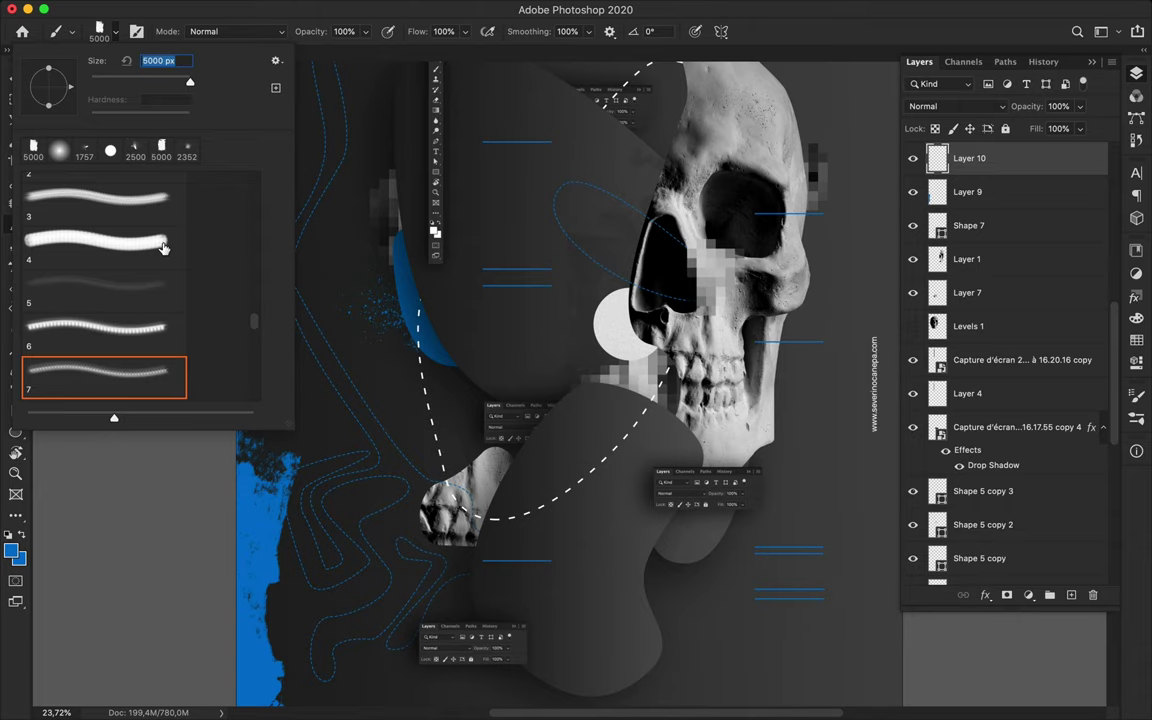
click(140, 240)
click(137, 275)
scroll(112, 318, down, 5)
click(112, 318)
scroll(110, 320, down, 3)
scroll(110, 320, down, 3)
scroll(108, 323, down, 3)
click(108, 320)
scroll(105, 320, down, 3)
scroll(95, 322, down, 3)
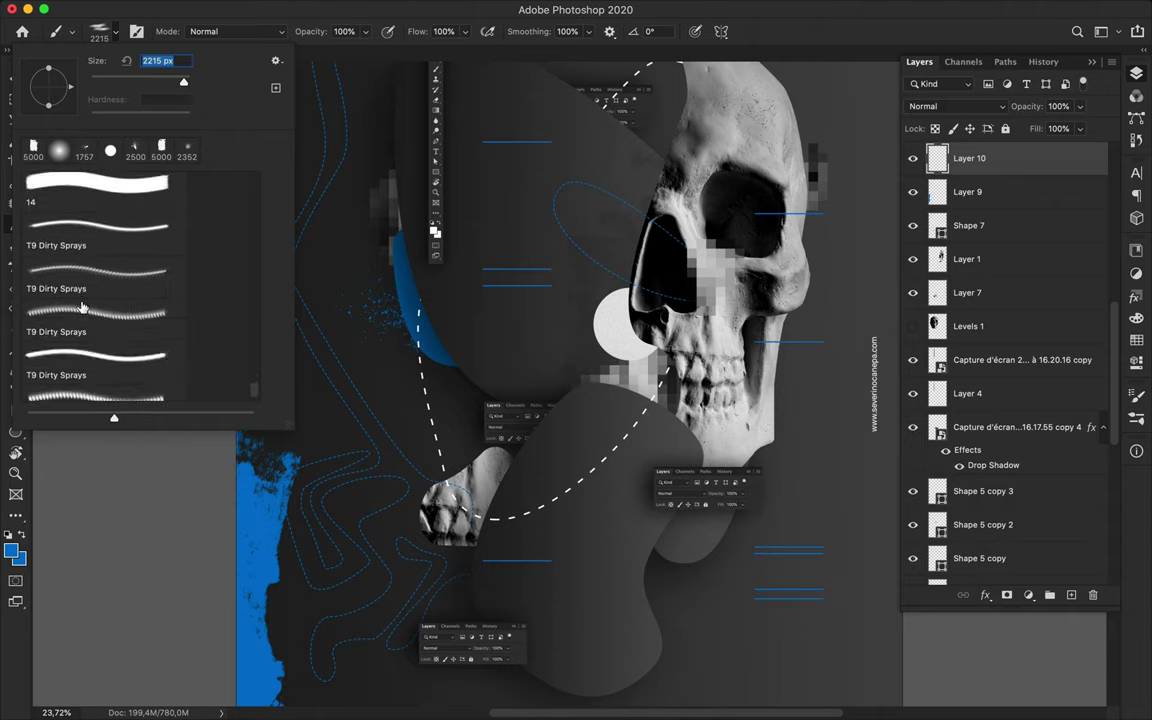
scroll(90, 322, down, 2)
click(90, 322)
click(516, 348)
Step: Rotate the blue spray to a tilt and move Layer 10 below Capture copy 4
key(v)
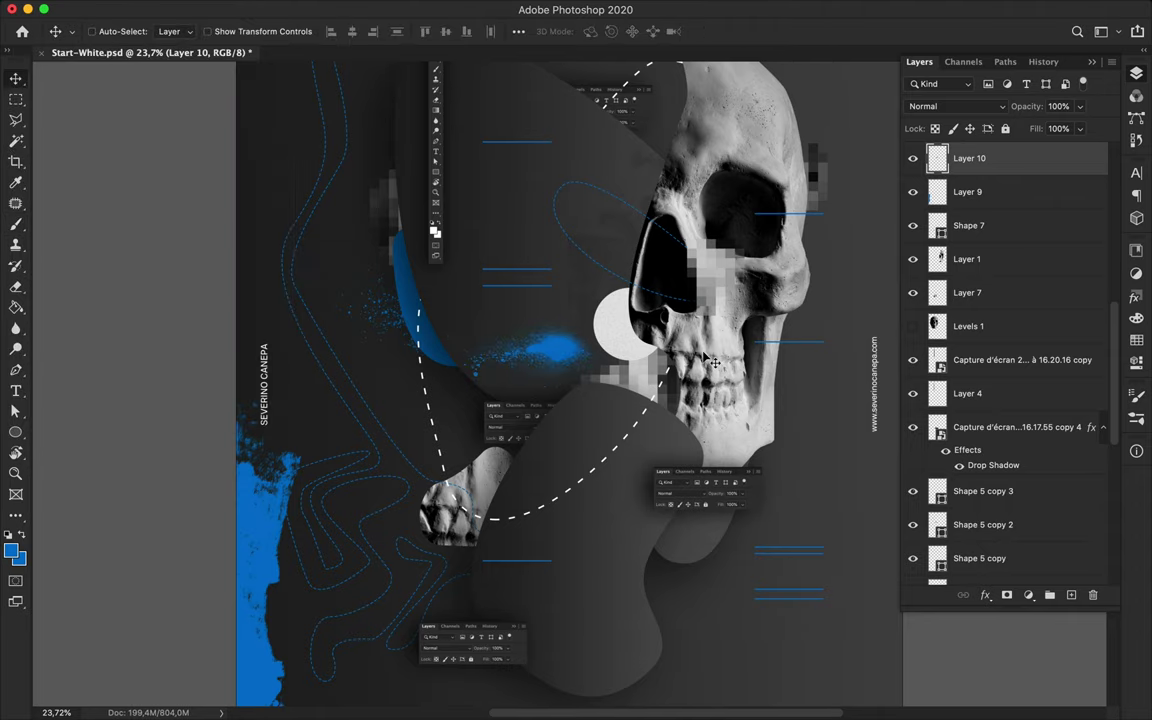
key(ctrl+t)
drag(413, 250, 455, 230)
key(Return)
drag(516, 350, 527, 378)
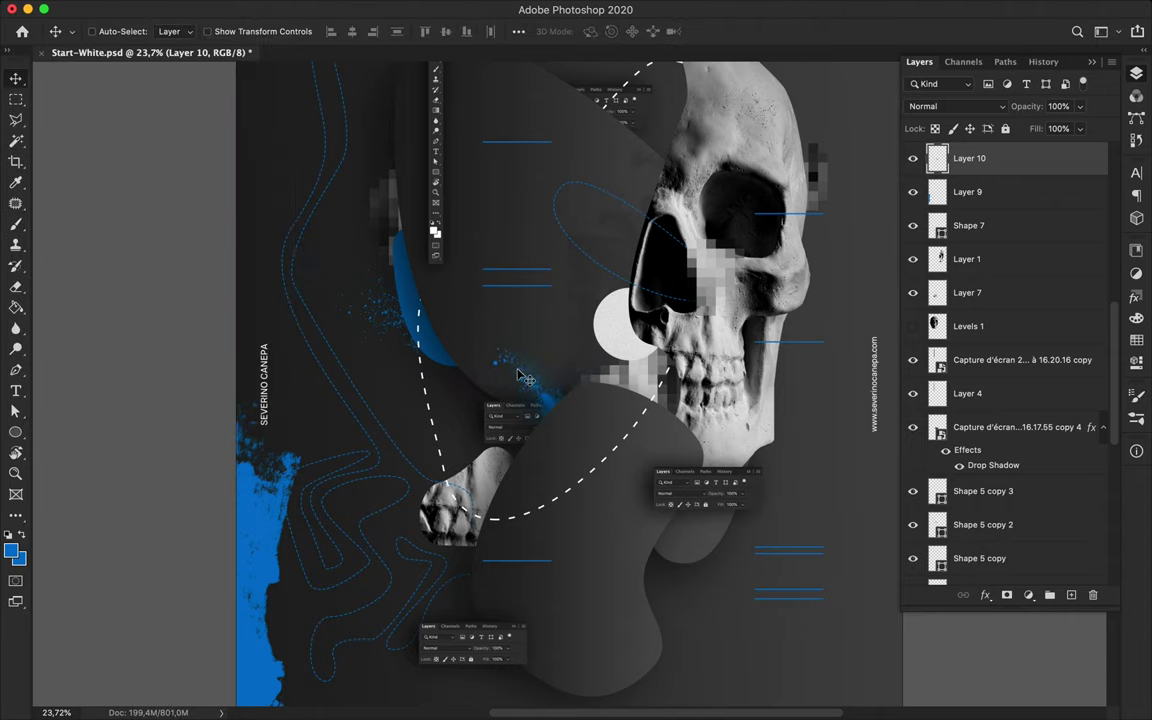
drag(965, 158, 1016, 449)
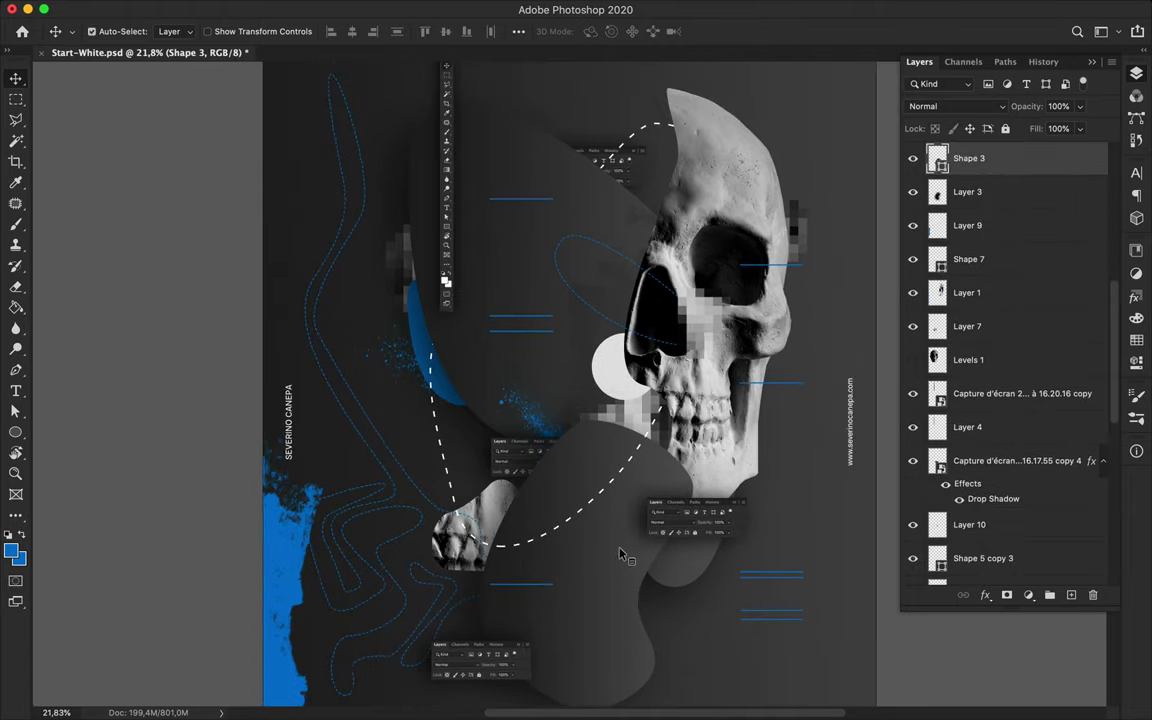
key(p)
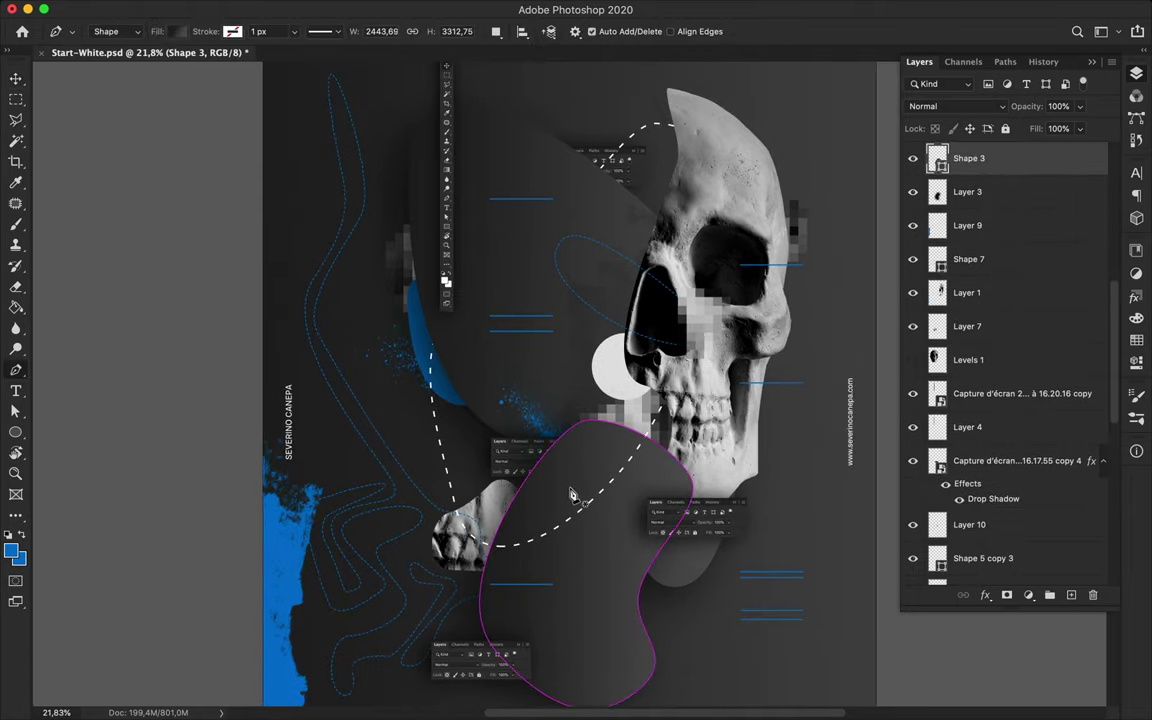
Step: Draw the curved tongue shape under the jaw and move Shape 8 just below Shape 5 copy 4
click(589, 499)
click(604, 458)
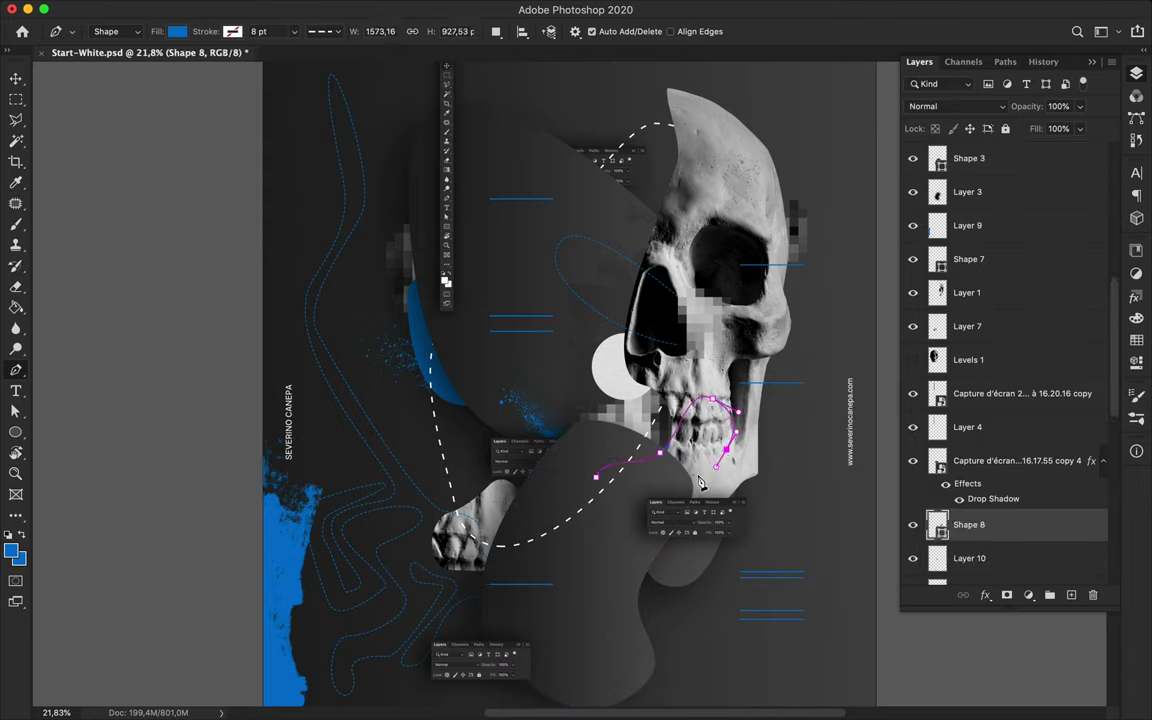
key(a)
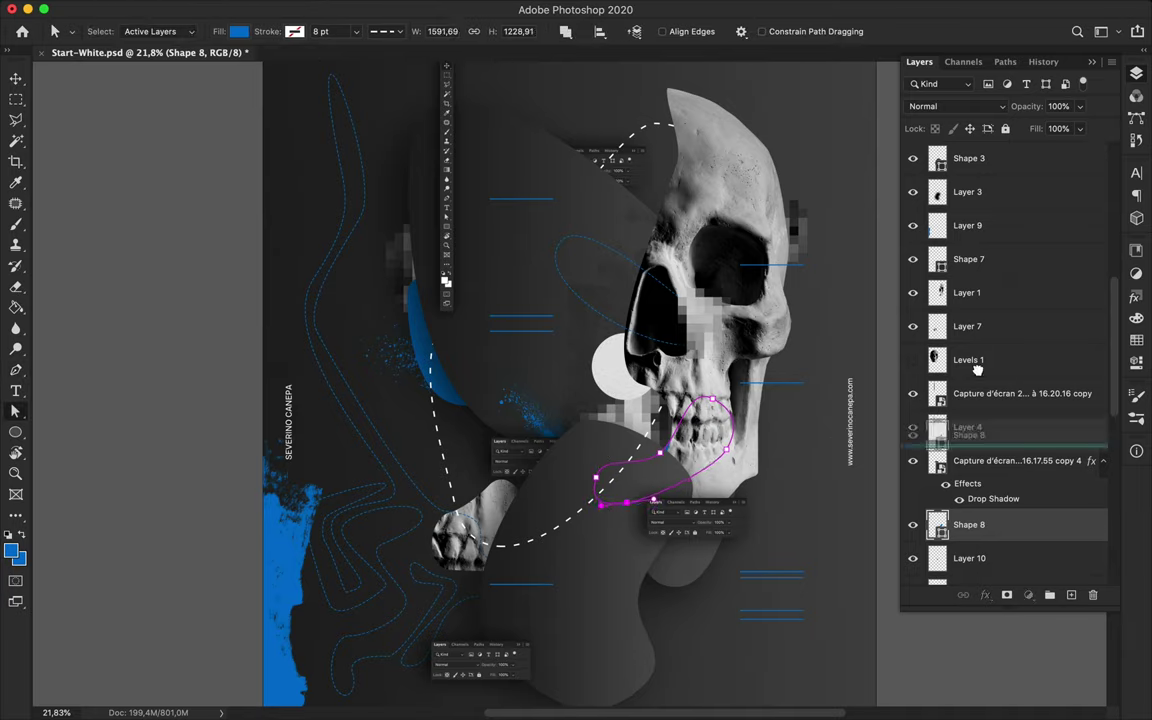
drag(979, 535, 920, 178)
scroll(920, 188, up, 3)
drag(1008, 360, 996, 177)
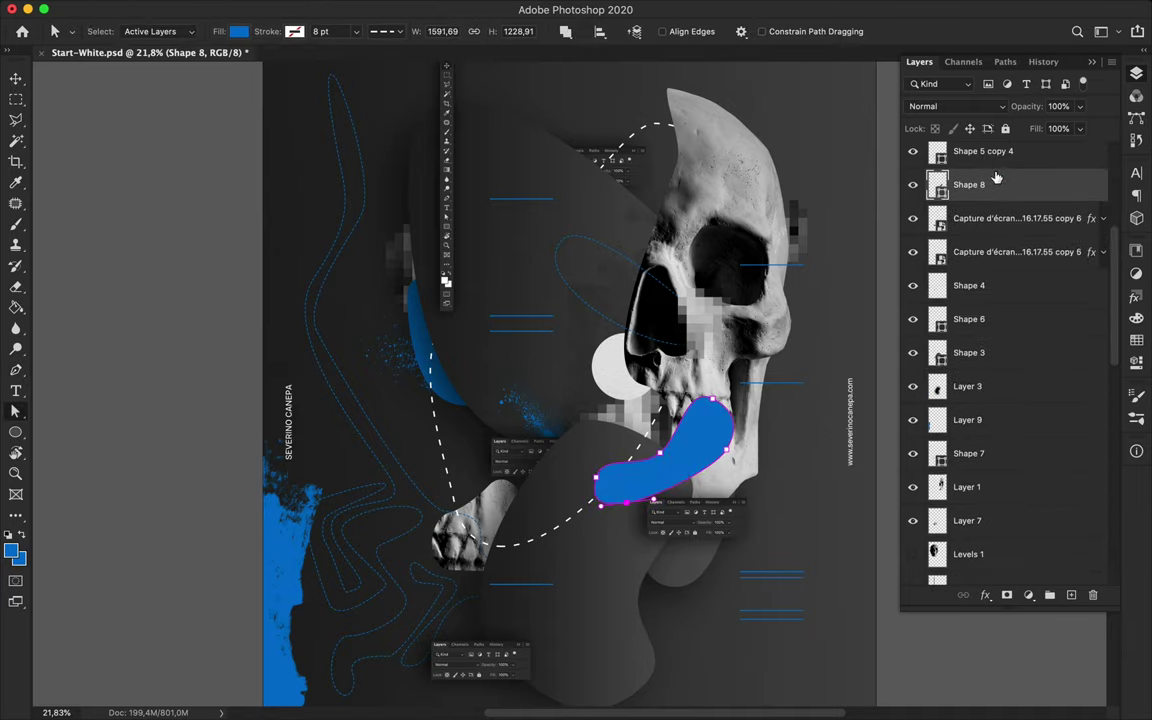
Step: Fill Shape 8 with a dark gradient preset, nudge it, and place it below Shape 4
click(239, 31)
click(201, 62)
click(143, 118)
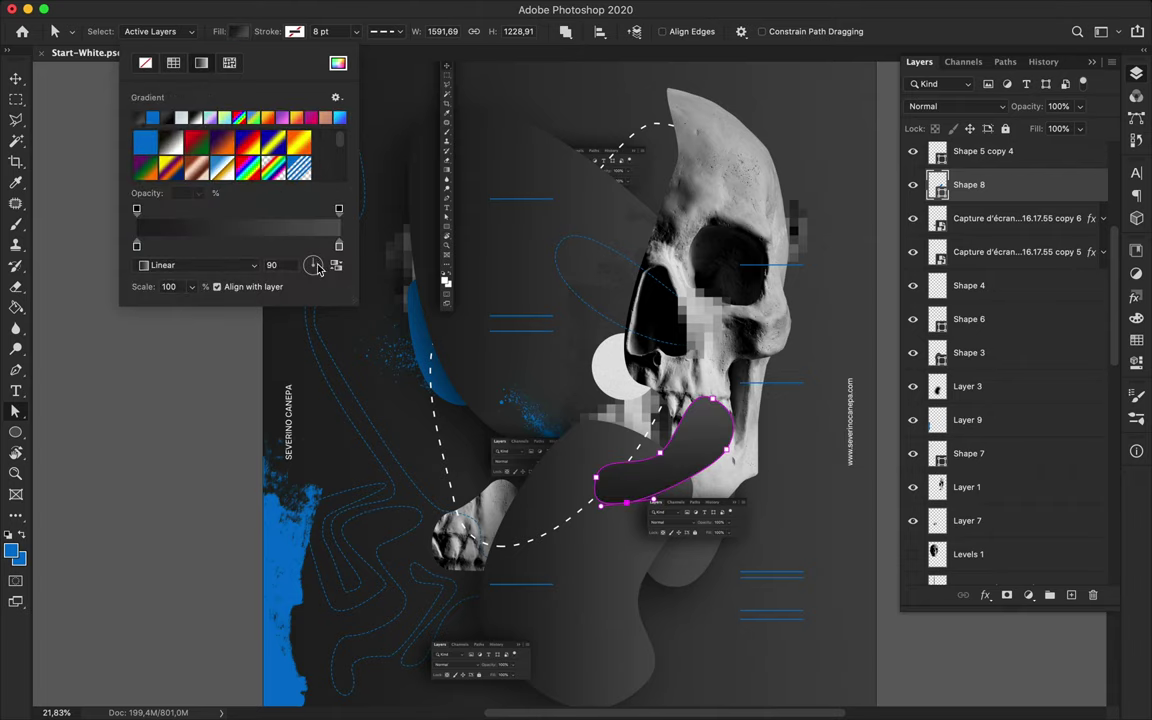
key(v)
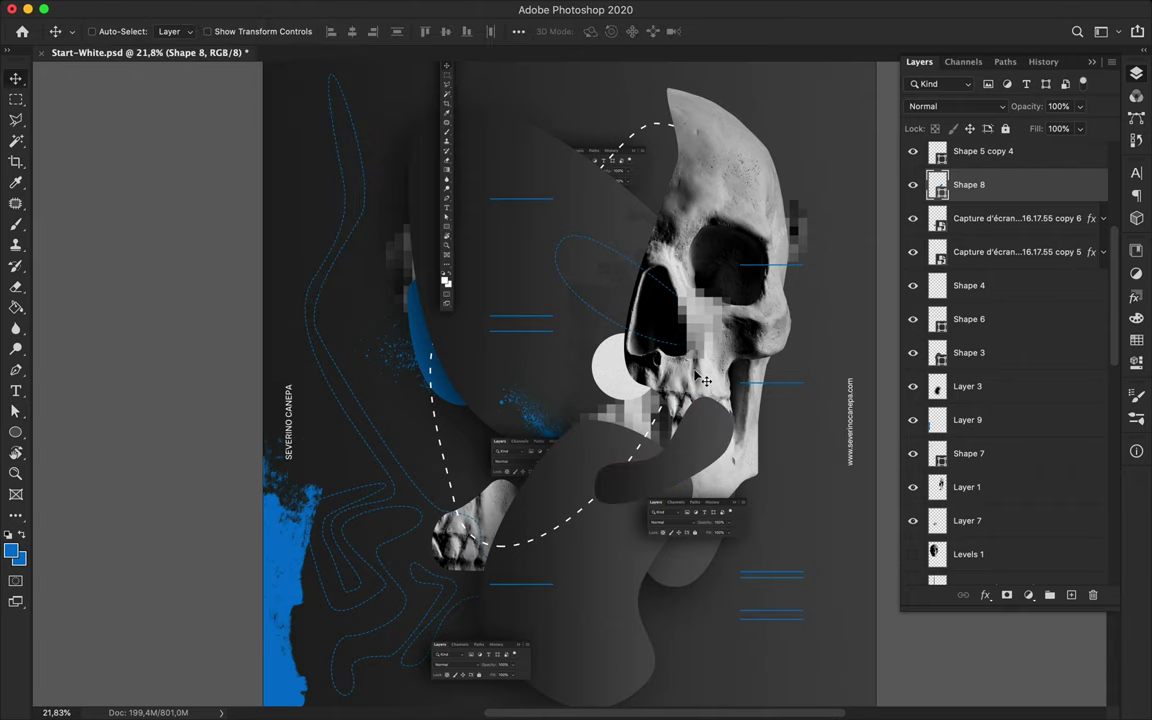
drag(661, 427, 680, 470)
drag(1059, 188, 1020, 316)
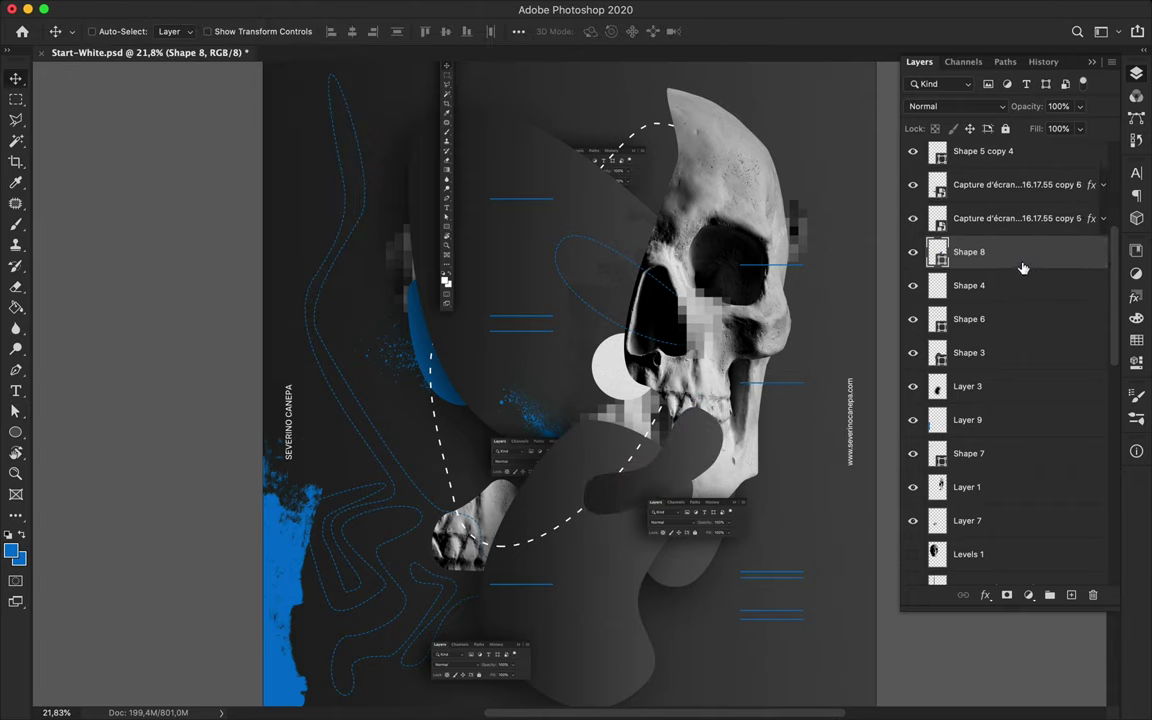
click(1071, 595)
super+click(937, 319)
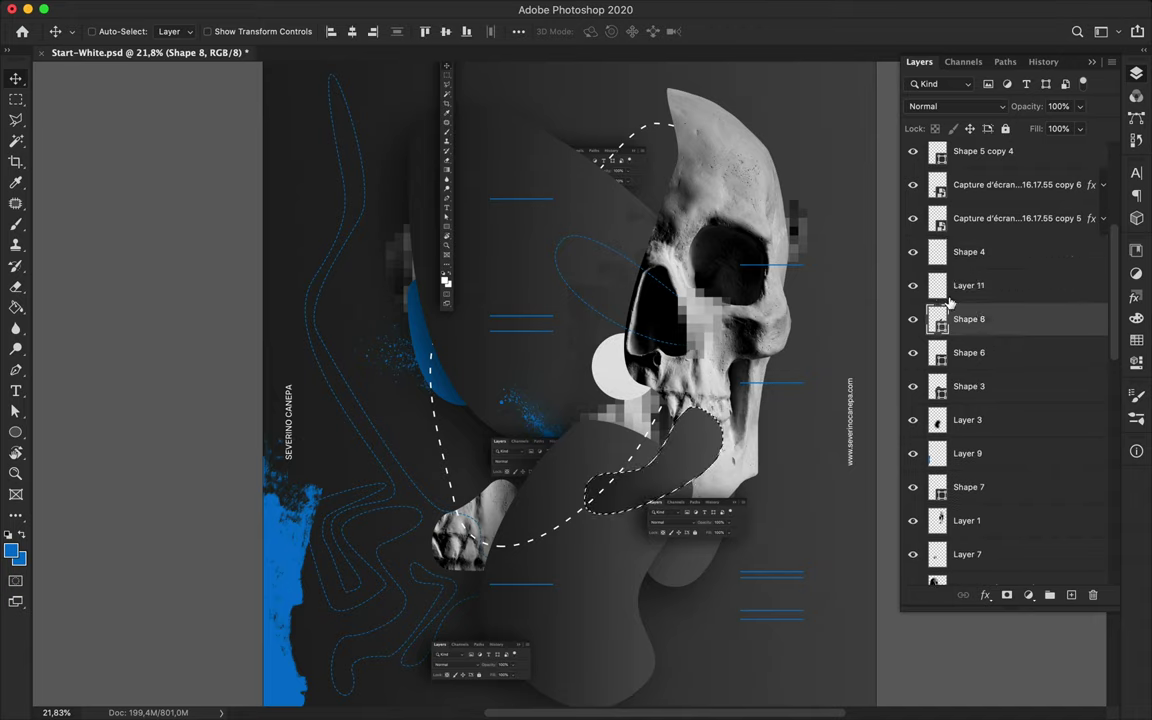
Step: Fill the tongue selection with black on the new layer and soften it with Gaussian Blur
key(b)
click(108, 31)
scroll(256, 383, up, 5)
click(100, 235)
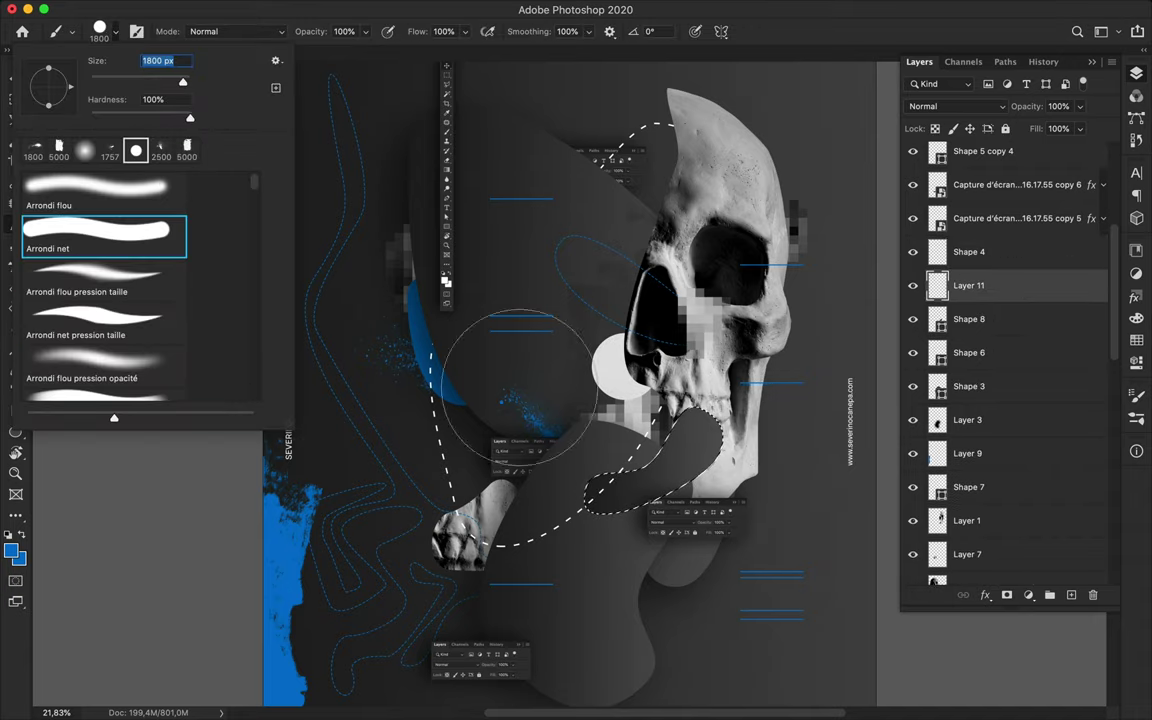
mouse_move(560, 385)
mouse_down()
mouse_move(602, 462)
mouse_move(690, 430)
mouse_up()
key(d)
key(m)
click(378, 10)
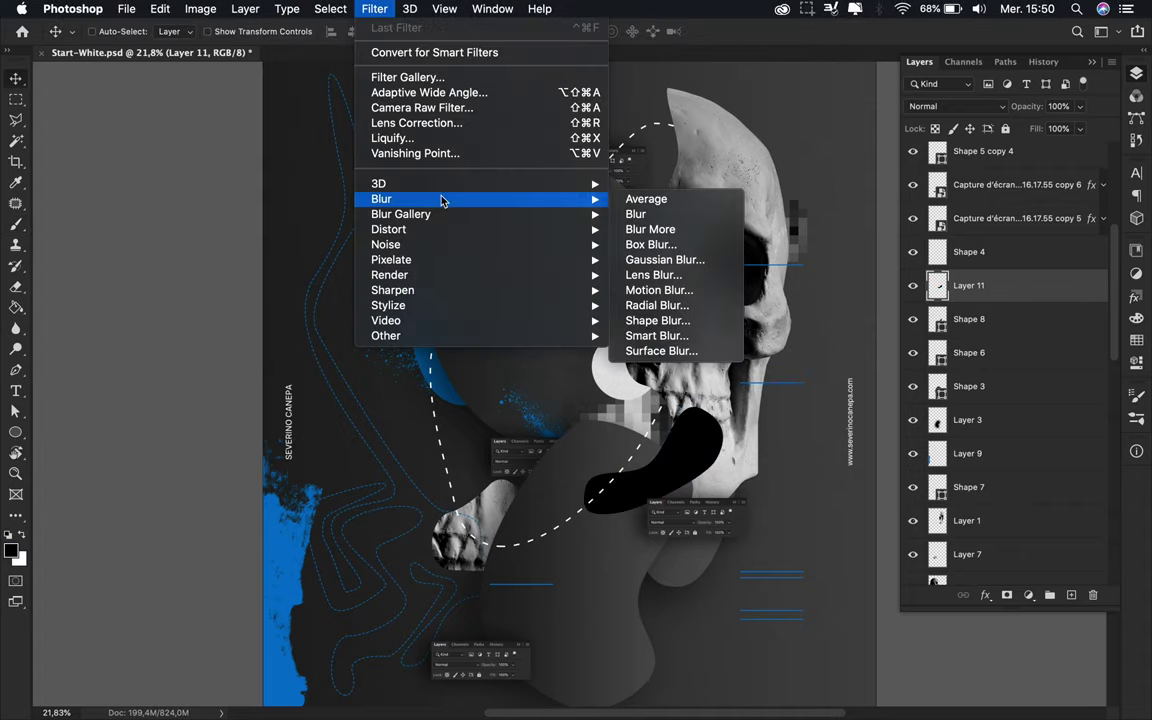
click(700, 149)
key(Return)
key(v)
Step: Move Layer 11 below Shape 8 and set it to Multiply with 73% fill
drag(997, 288, 997, 322)
click(955, 106)
click(925, 149)
click(1080, 106)
text(73)
key(Return)
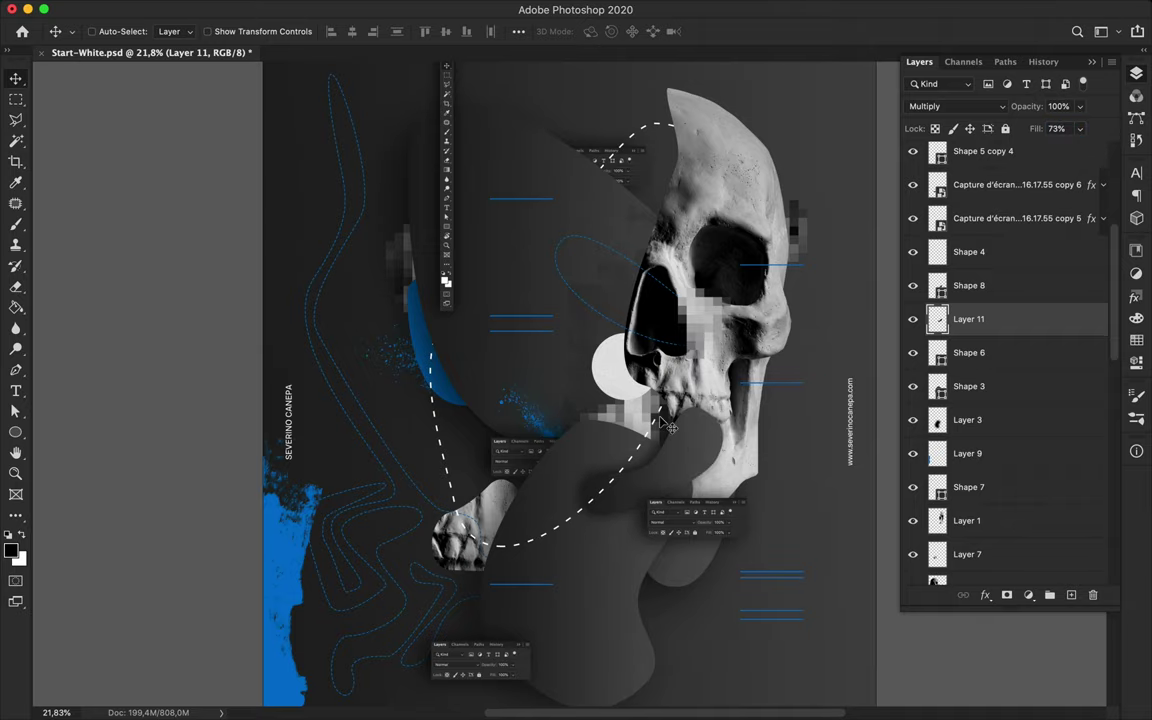
scroll(668, 427, down, 2)
Step: Draw a small ellipse shape near the skull's jaw with the Ellipse tool
ctrl+click(608, 408)
key(m)
key(u)
right_click(16, 432)
click(60, 417)
drag(665, 403, 706, 442)
key(v)
click(375, 9)
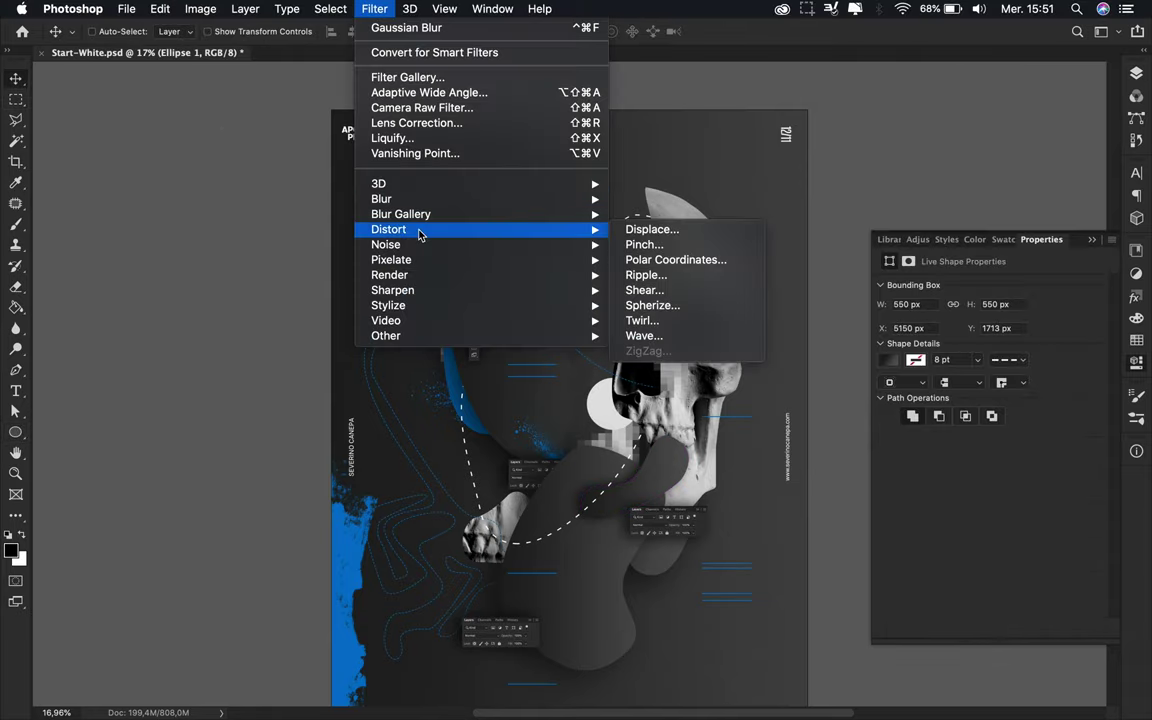
click(646, 332)
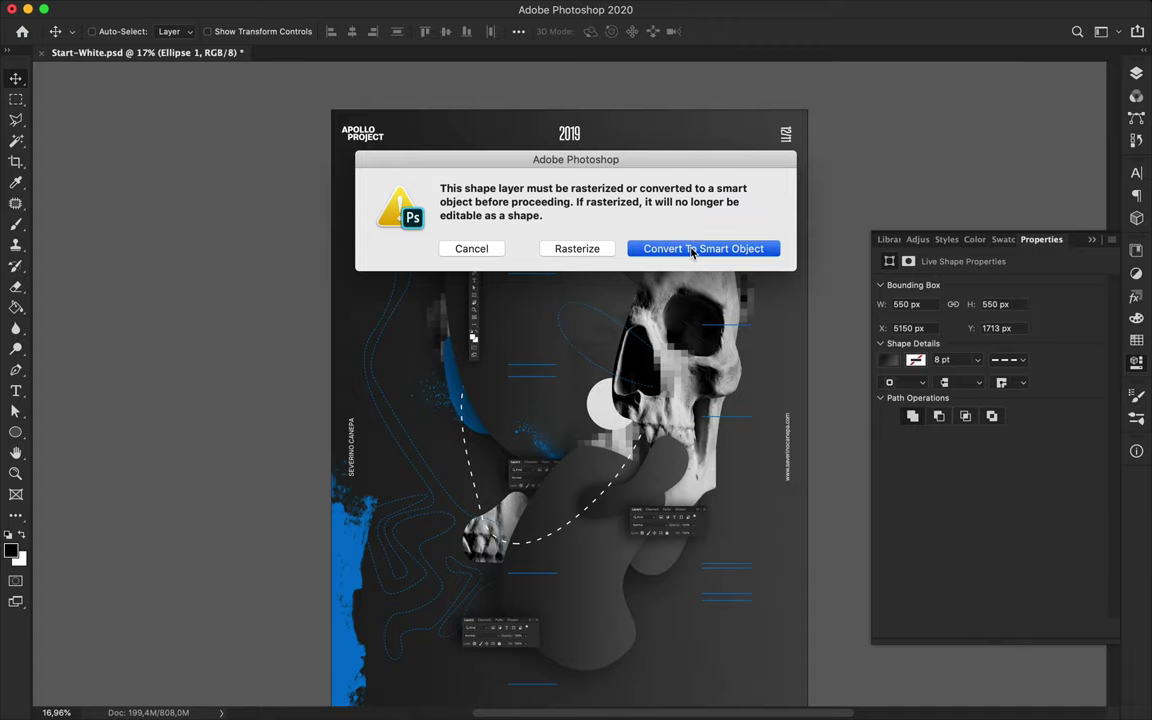
Step: Convert the ellipse to a smart object, apply Mosaic, and Alt-drag a copy to a new spot
click(692, 250)
click(211, 37)
mouse_move(678, 236)
mouse_down()
mouse_move(655, 290)
mouse_move(495, 400)
mouse_move(501, 416)
mouse_up()
key(y)
key(v)
drag(655, 616, 778, 545)
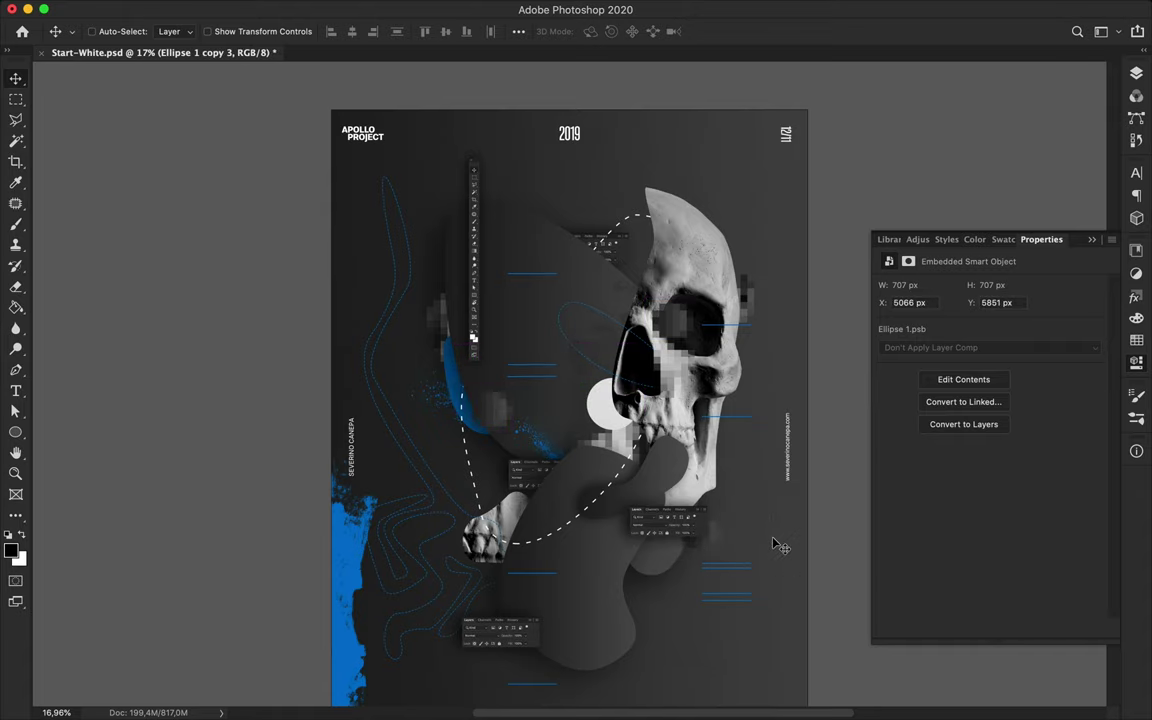
Step: Set the text colour to white (ffffff) and enlarge the letter A
key(t)
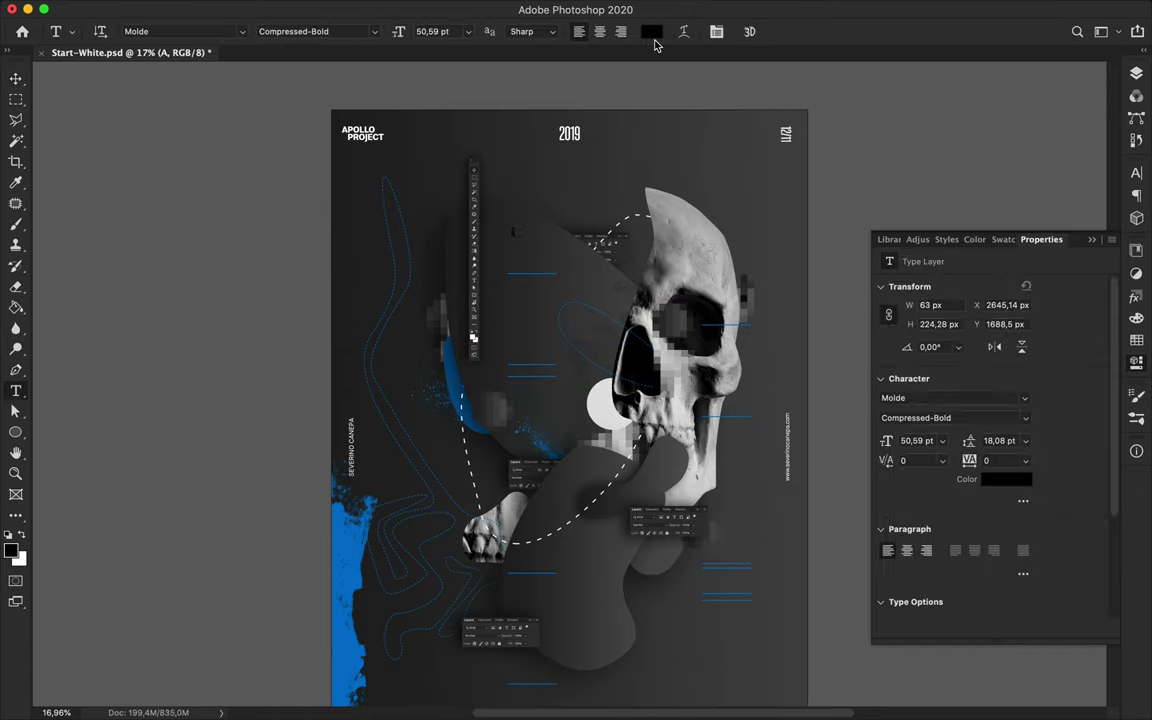
click(650, 31)
text(ffffff)
click(958, 340)
click(1136, 174)
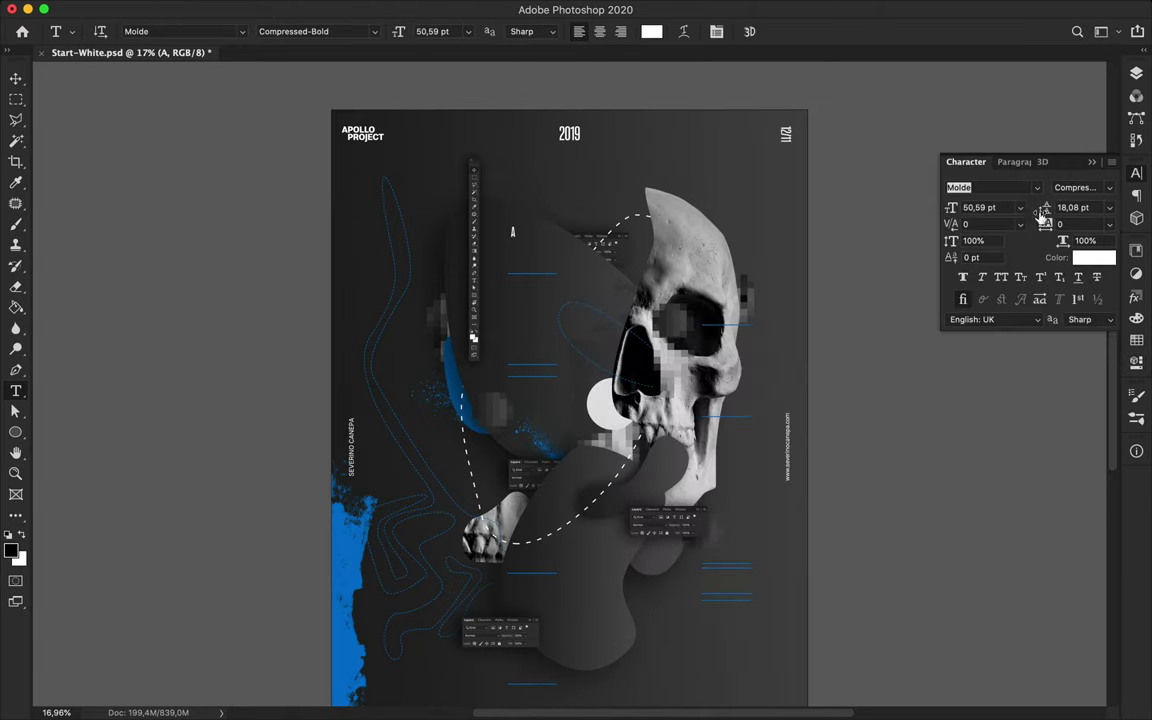
scroll(565, 278, up, 3)
key(ctrl+t)
drag(465, 200, 498, 232)
key(Return)
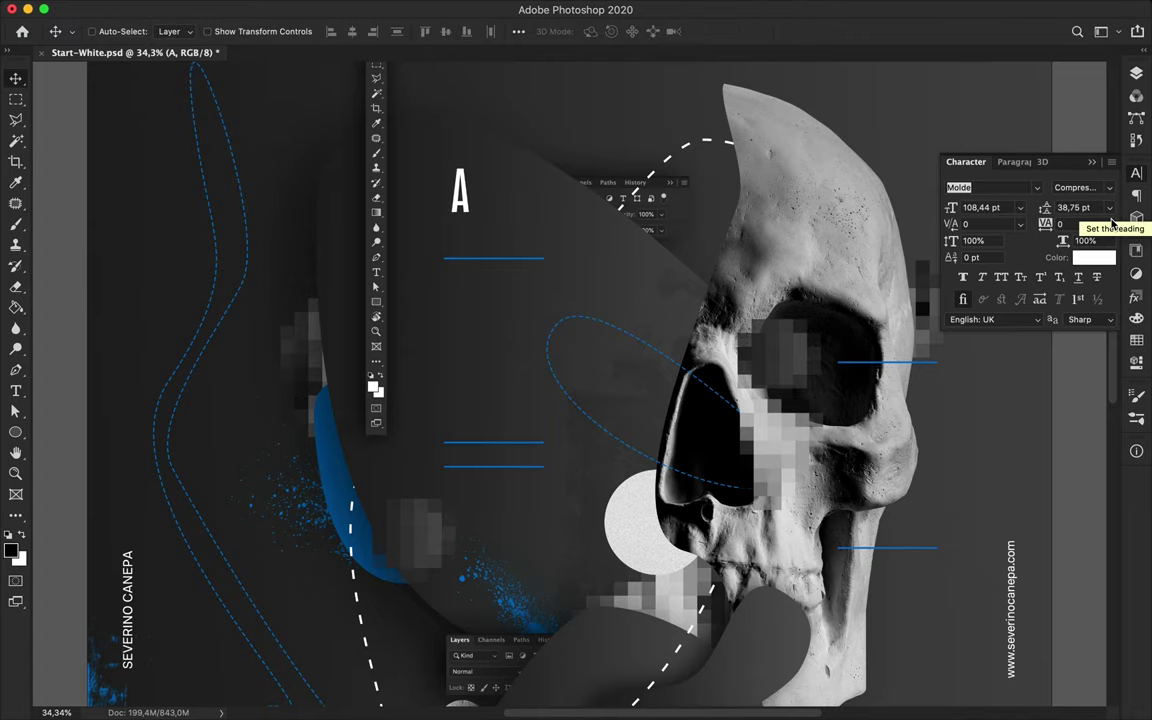
Step: Set the A to Regular style, duplicate it, and retype the copies as P, O, L, L
click(1080, 187)
scroll(1078, 360, down, 5)
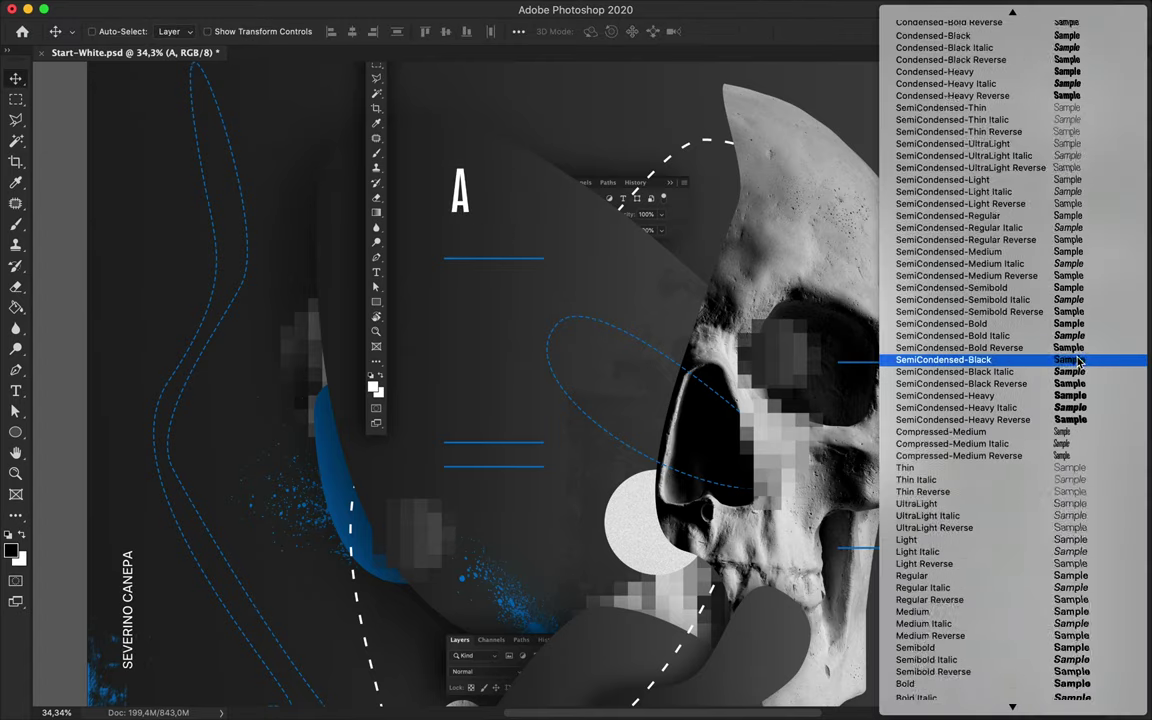
scroll(1078, 380, down, 3)
click(1058, 393)
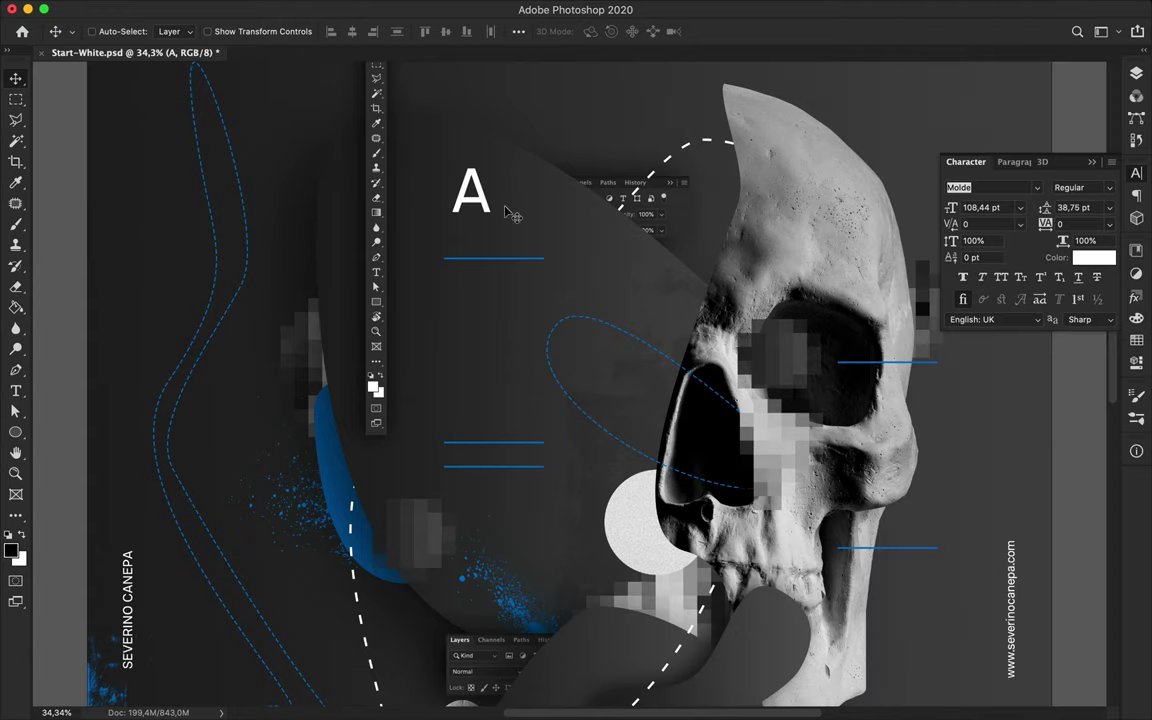
mouse_move(480, 203)
alt+mouse_down()
mouse_move(577, 228)
mouse_move(443, 354)
alt+mouse_up()
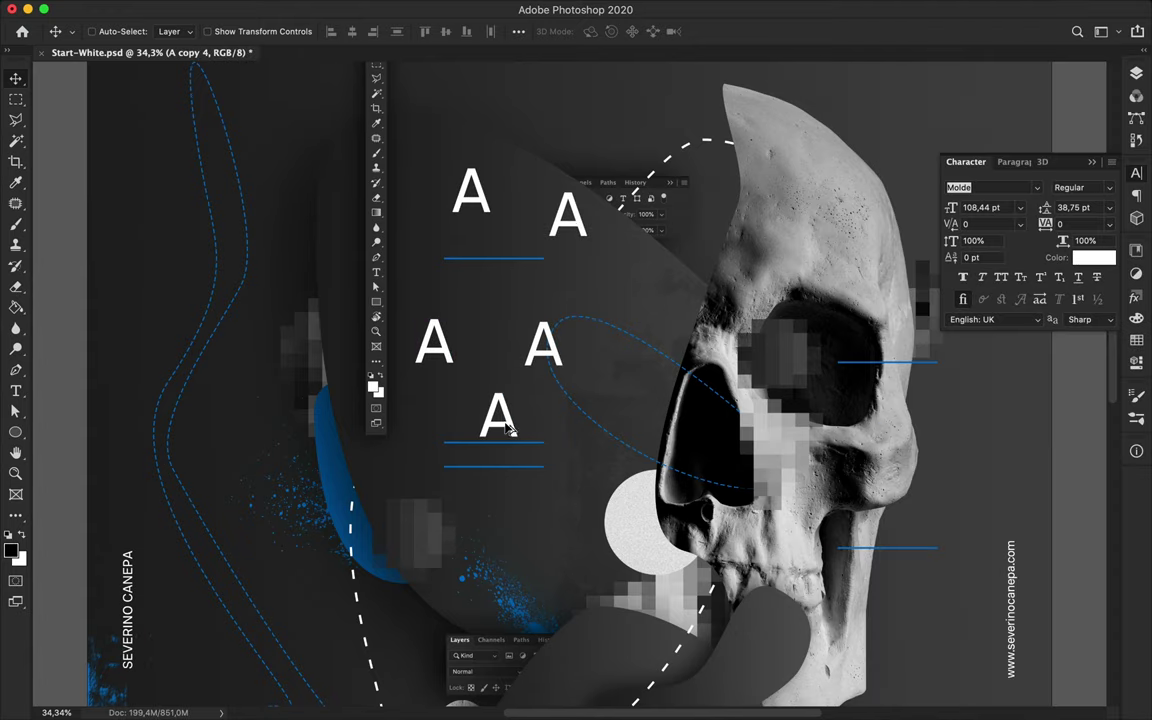
double_click(567, 215)
text(P)
double_click(447, 352)
text(O)
double_click(541, 344)
text(L)
key(Escape)
double_click(498, 415)
text(L)
key(Escape)
Step: Duplicate the O and retype the copies as the numbers 3, 6 and 5
key(v)
mouse_move(441, 365)
mouse_down()
mouse_move(607, 465)
mouse_move(416, 622)
mouse_move(636, 660)
mouse_up()
key(t)
double_click(411, 600)
text(3v)
double_click(553, 568)
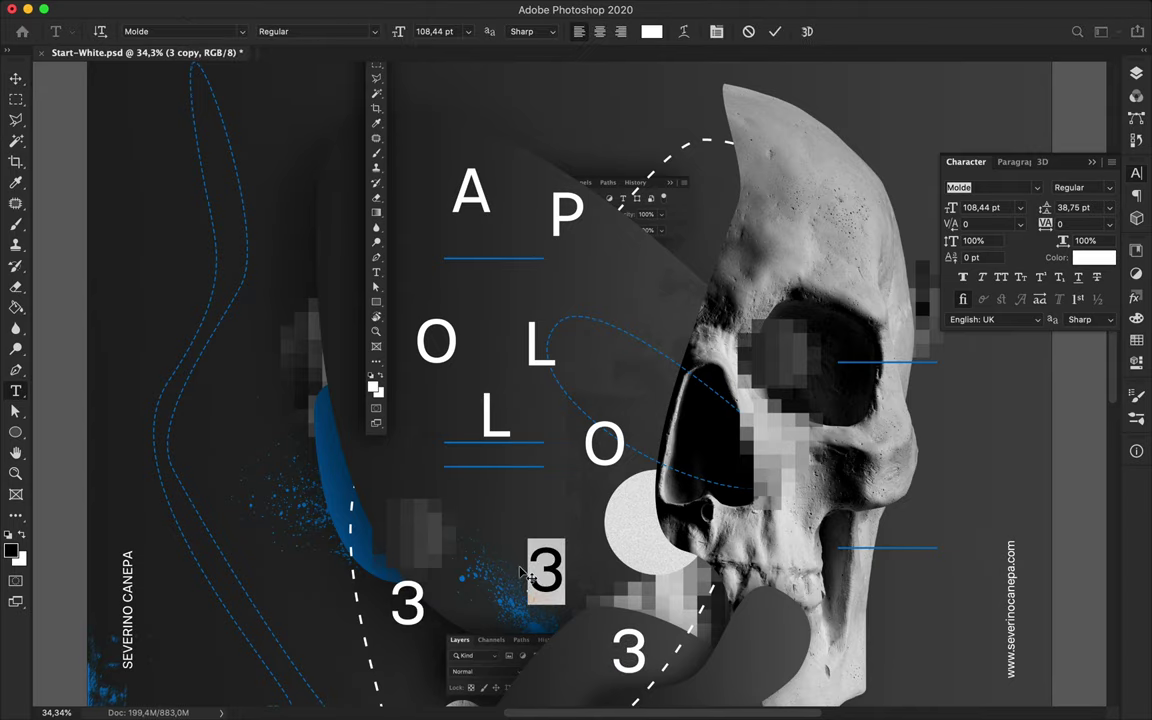
text(6)
double_click(629, 654)
text(5)
key(ctrl+Return)
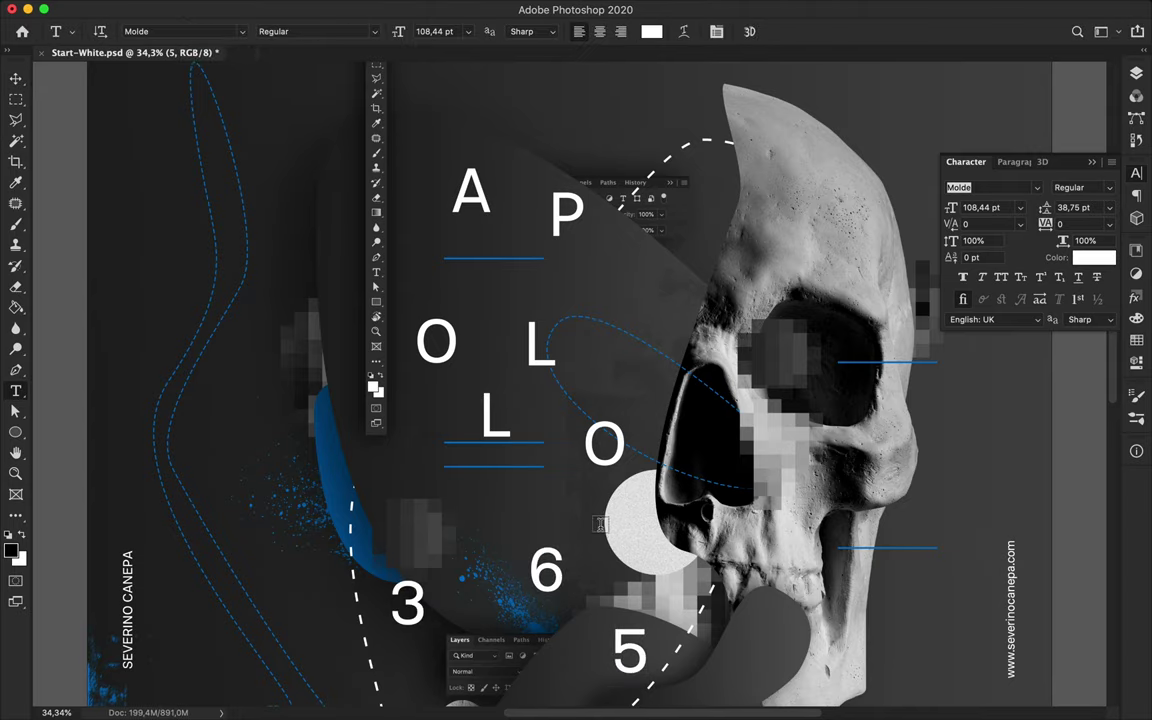
key(v)
scroll(525, 246, down, 3)
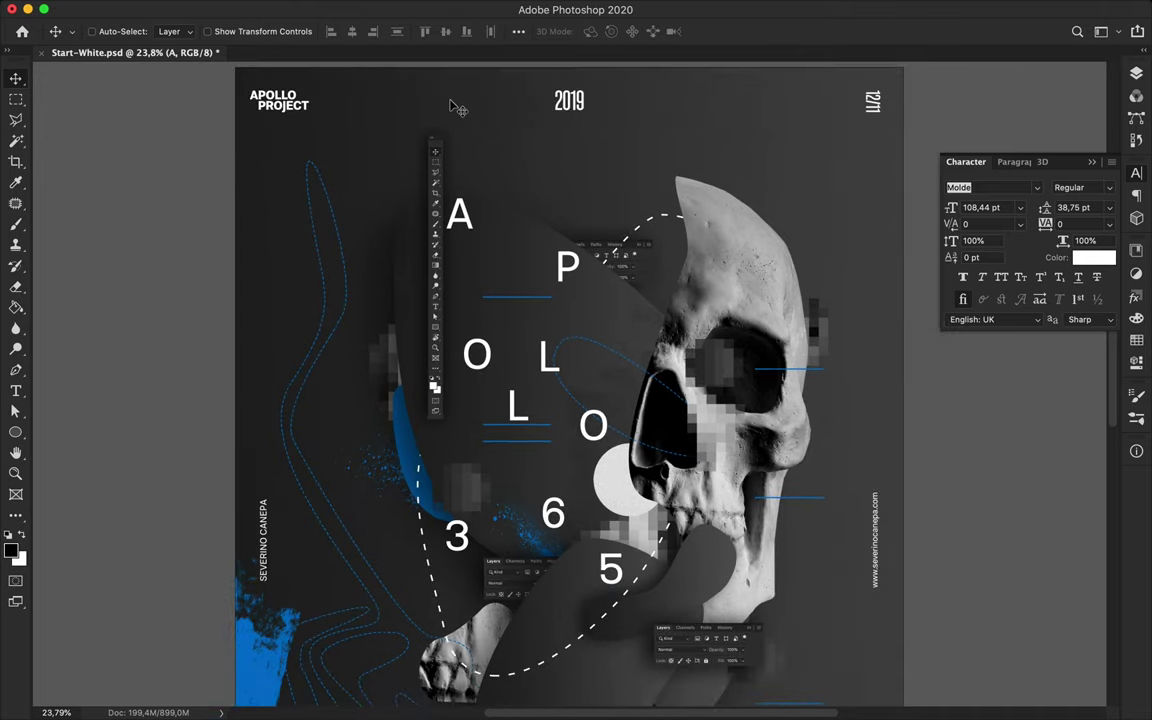
Step: Convert the A to a smart object, apply Mosaic, and move it up and left
click(374, 8)
mouse_move(391, 259)
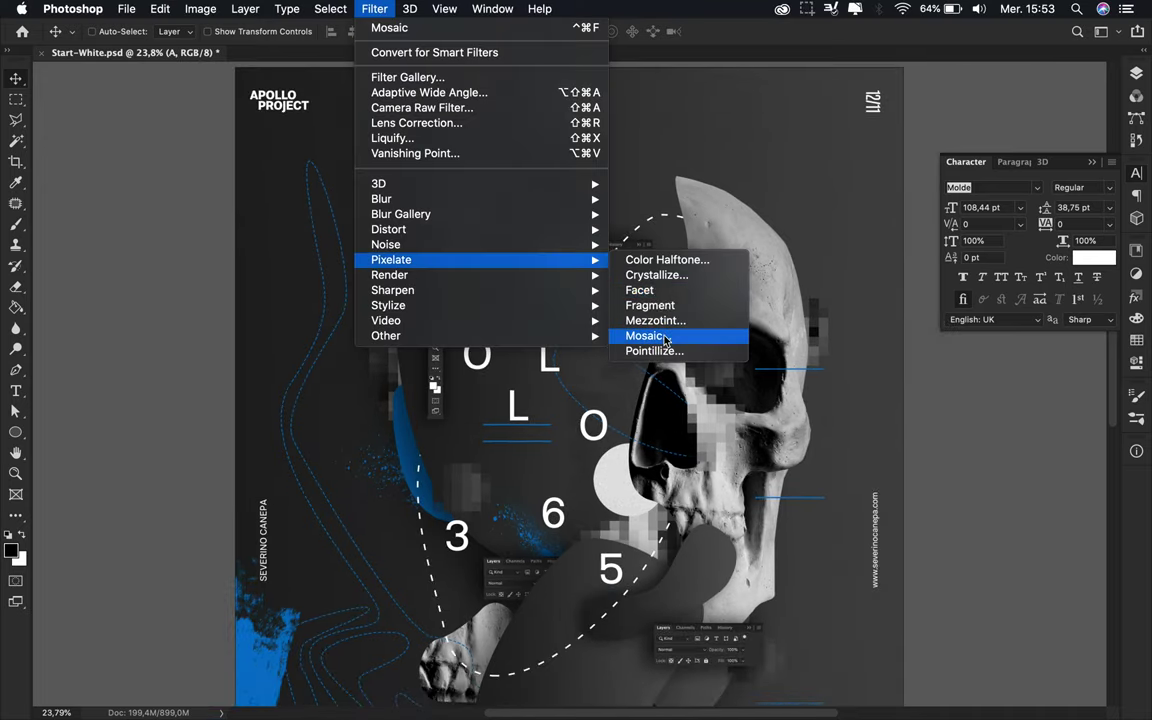
click(664, 337)
click(670, 396)
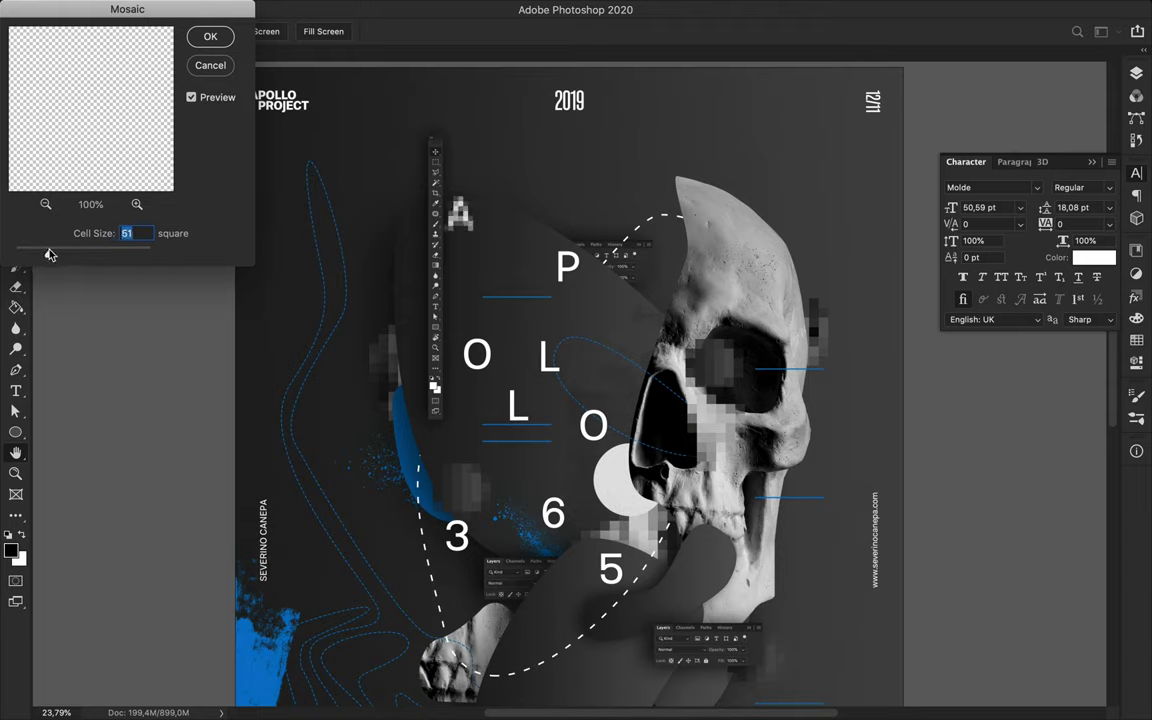
click(210, 36)
drag(470, 222, 465, 180)
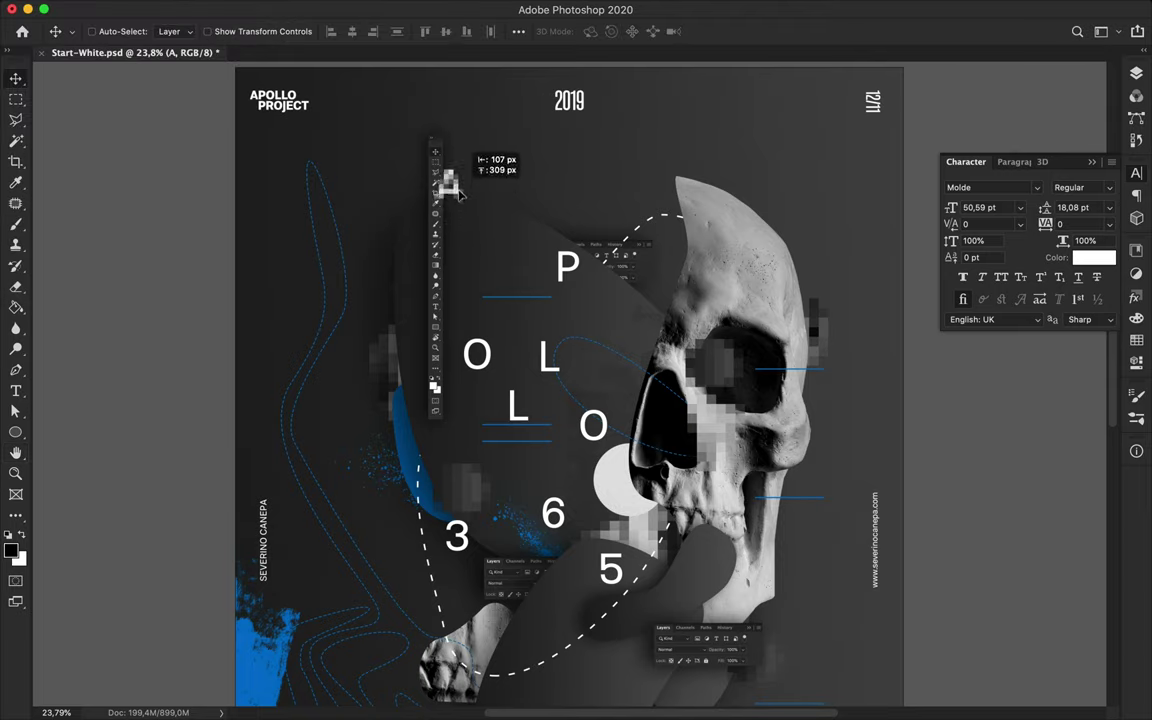
drag(463, 180, 427, 147)
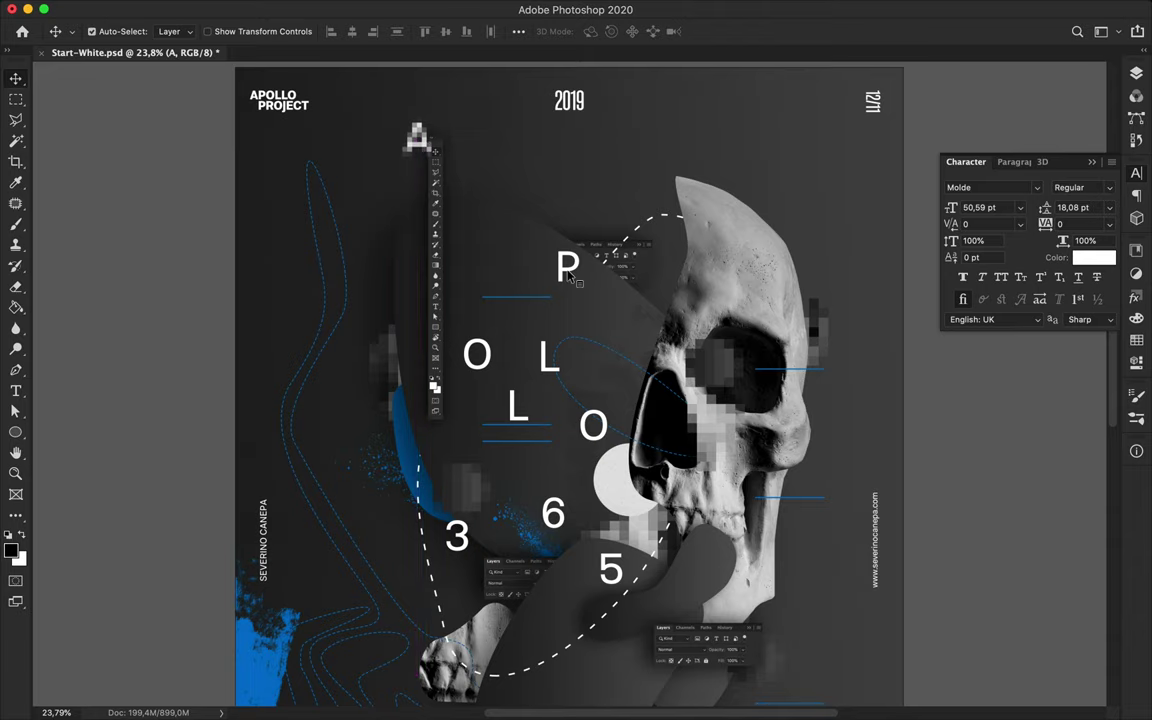
Step: Rasterize the L text layer and apply Mosaic to both L layers
click(1137, 70)
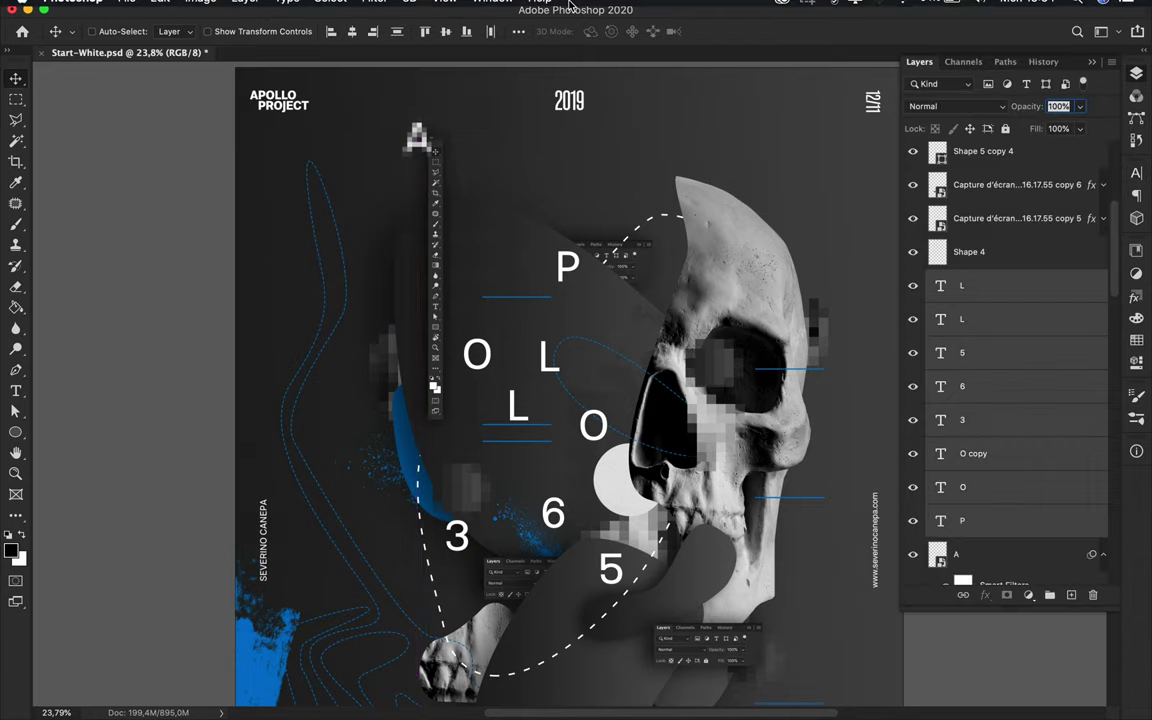
right_click(963, 300)
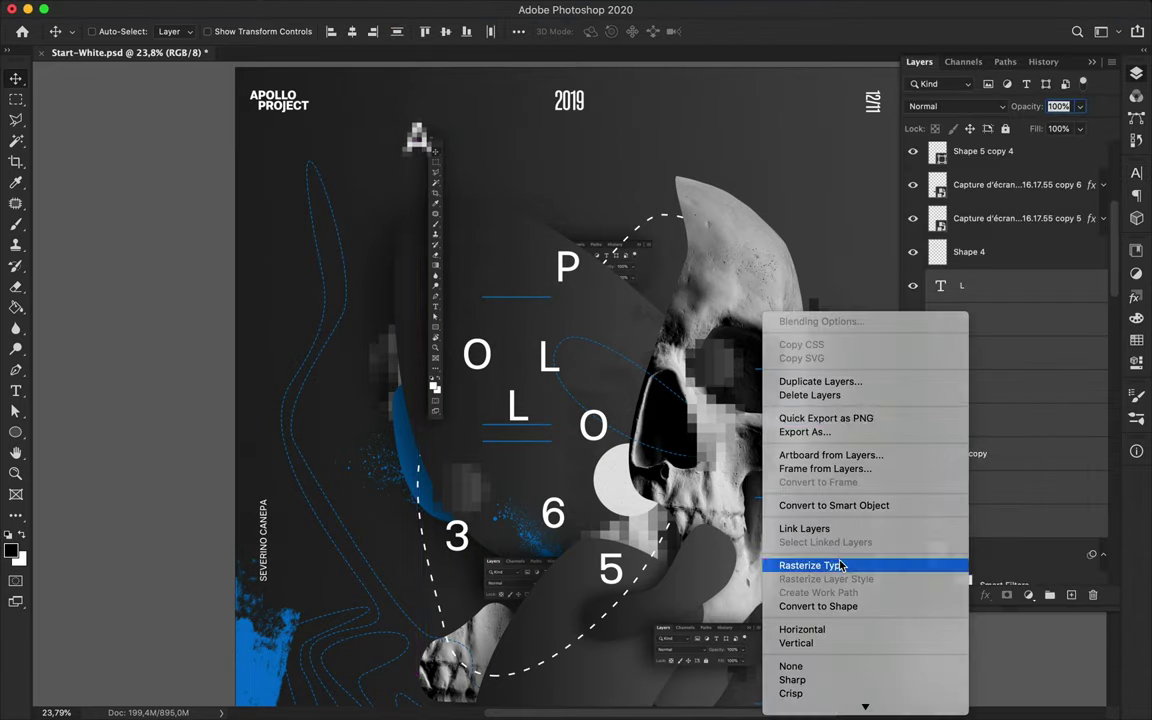
click(874, 563)
click(380, 10)
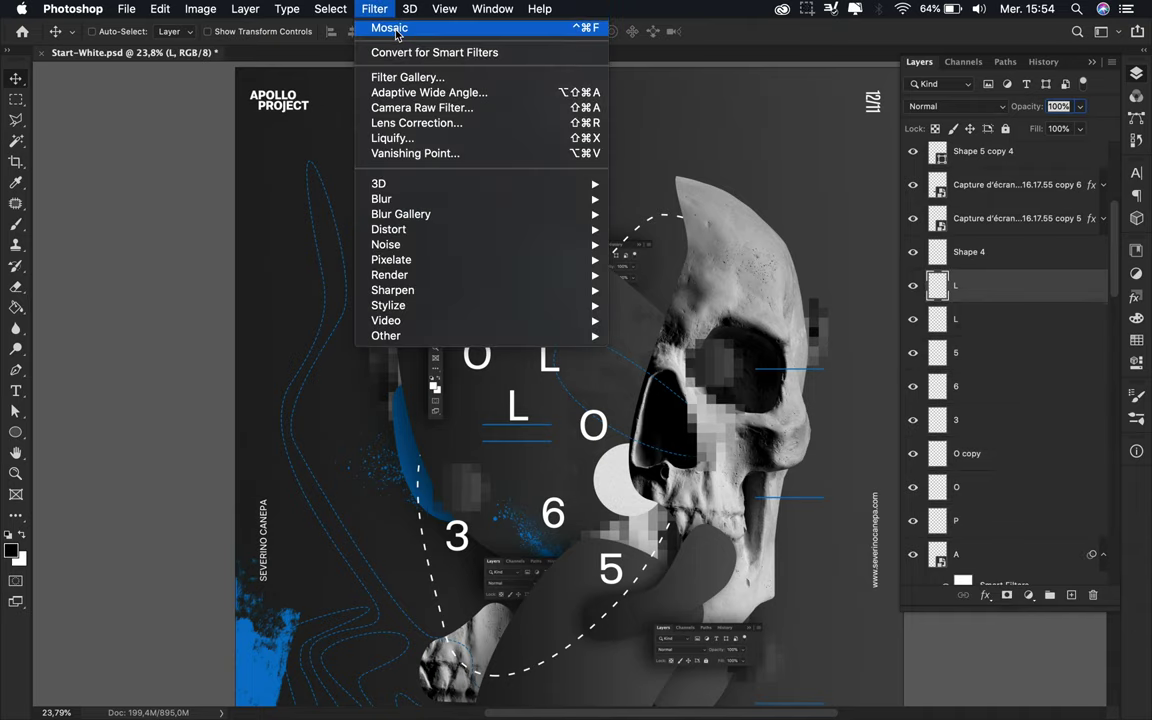
click(390, 27)
click(1054, 319)
click(375, 9)
click(960, 386)
Step: Apply Mosaic to the 6, 3, both O layers and the P, then shift the P right
click(375, 9)
click(375, 9)
click(960, 420)
click(375, 9)
scroll(978, 448, down, 1)
click(978, 438)
click(375, 9)
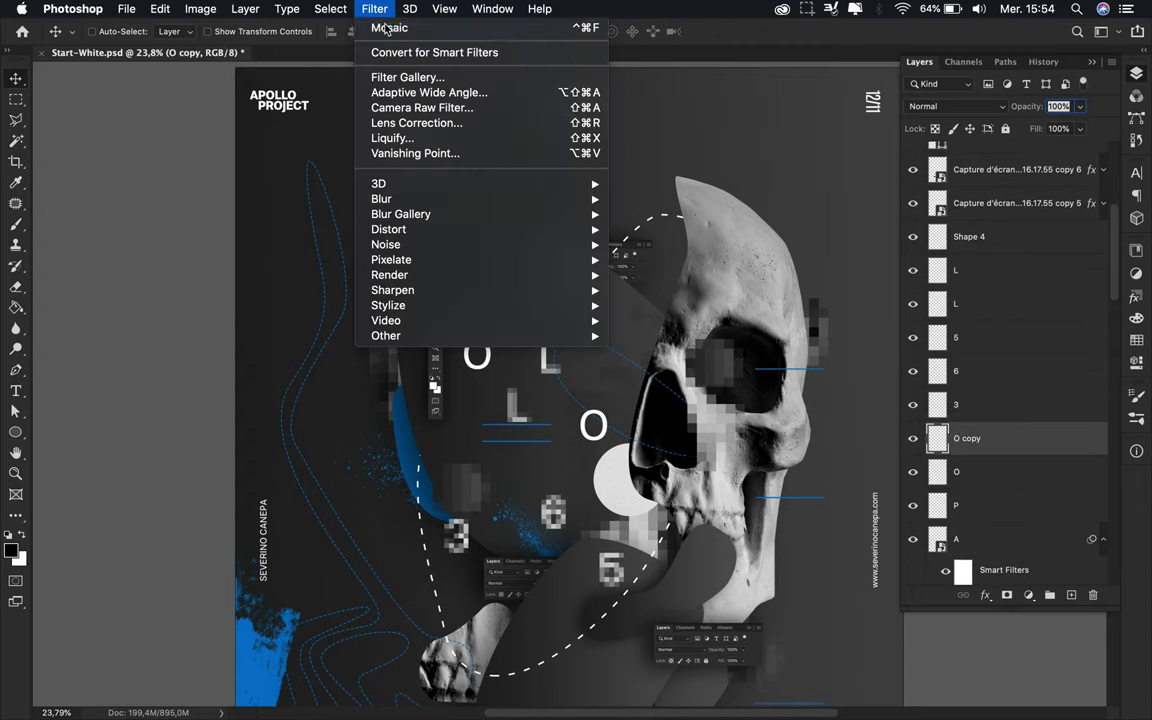
click(960, 472)
click(375, 9)
click(960, 505)
click(375, 9)
drag(575, 277, 626, 274)
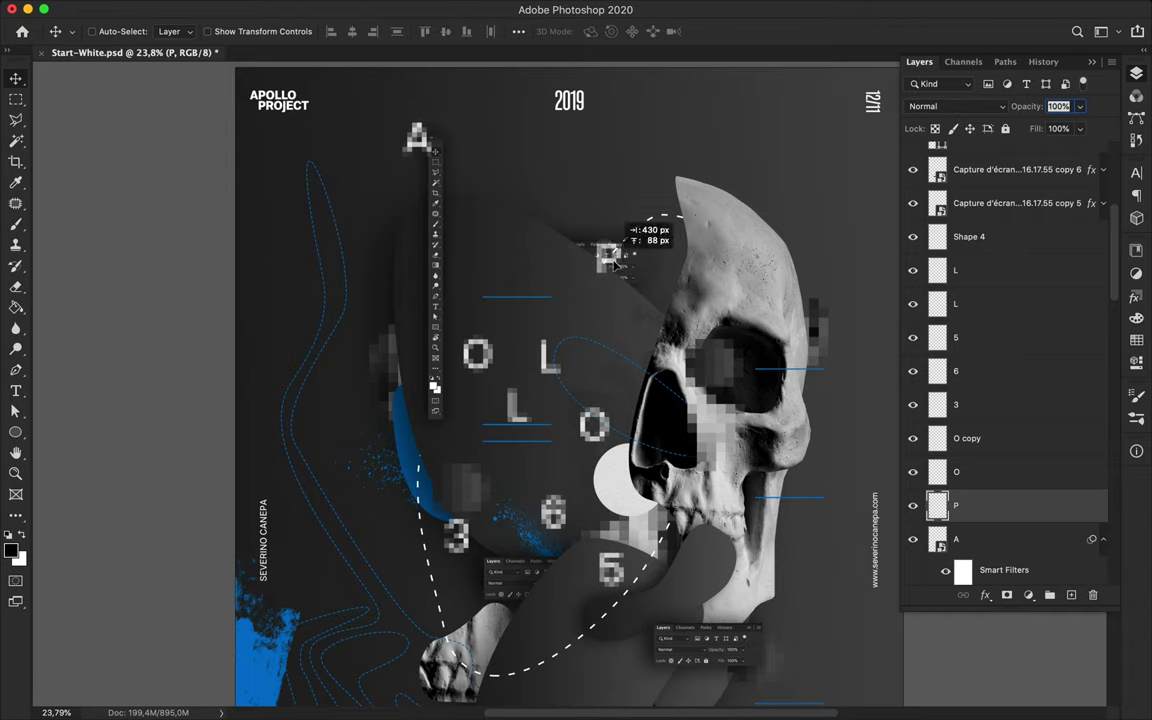
Step: Move the P letter up and right, placing its layer just above Background
scroll(1020, 450, down, 5)
scroll(1020, 400, down, 5)
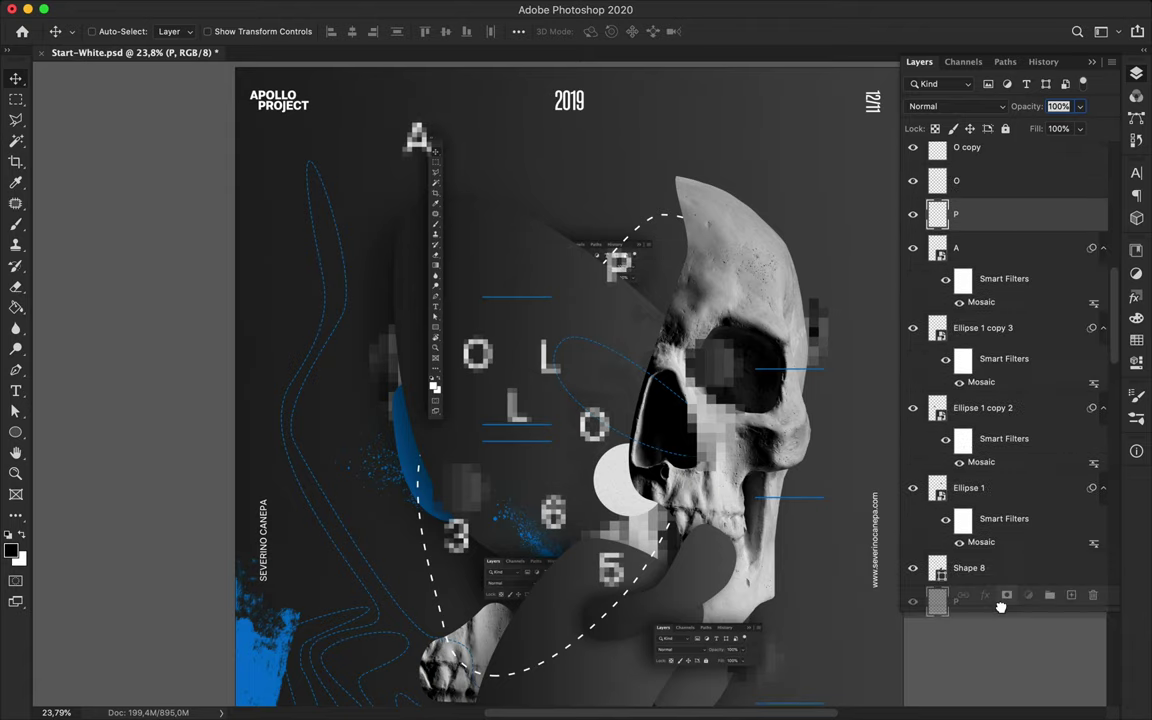
scroll(1040, 350, down, 5)
scroll(1080, 280, down, 5)
click(1104, 195)
drag(628, 289, 666, 266)
mouse_move(975, 462)
mouse_down()
mouse_move(987, 385)
mouse_move(1003, 488)
mouse_up()
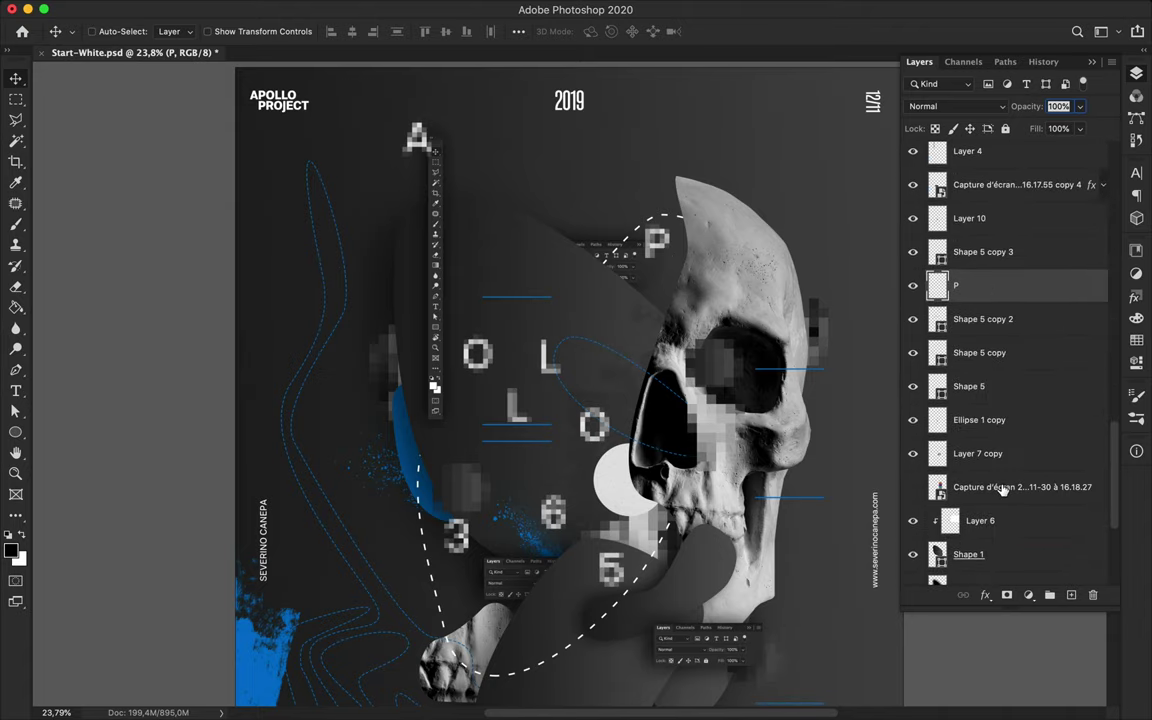
mouse_move(1003, 488)
mouse_down()
mouse_move(985, 456)
mouse_move(985, 550)
mouse_up()
ctrl+click(672, 268)
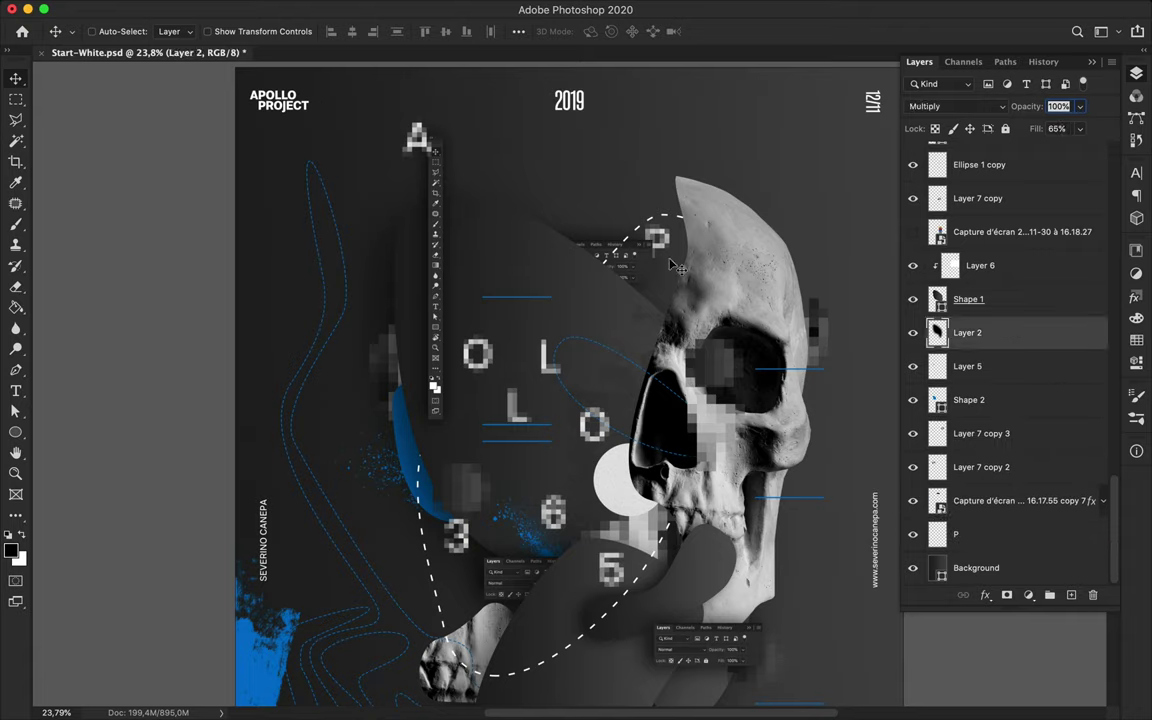
drag(665, 265, 673, 252)
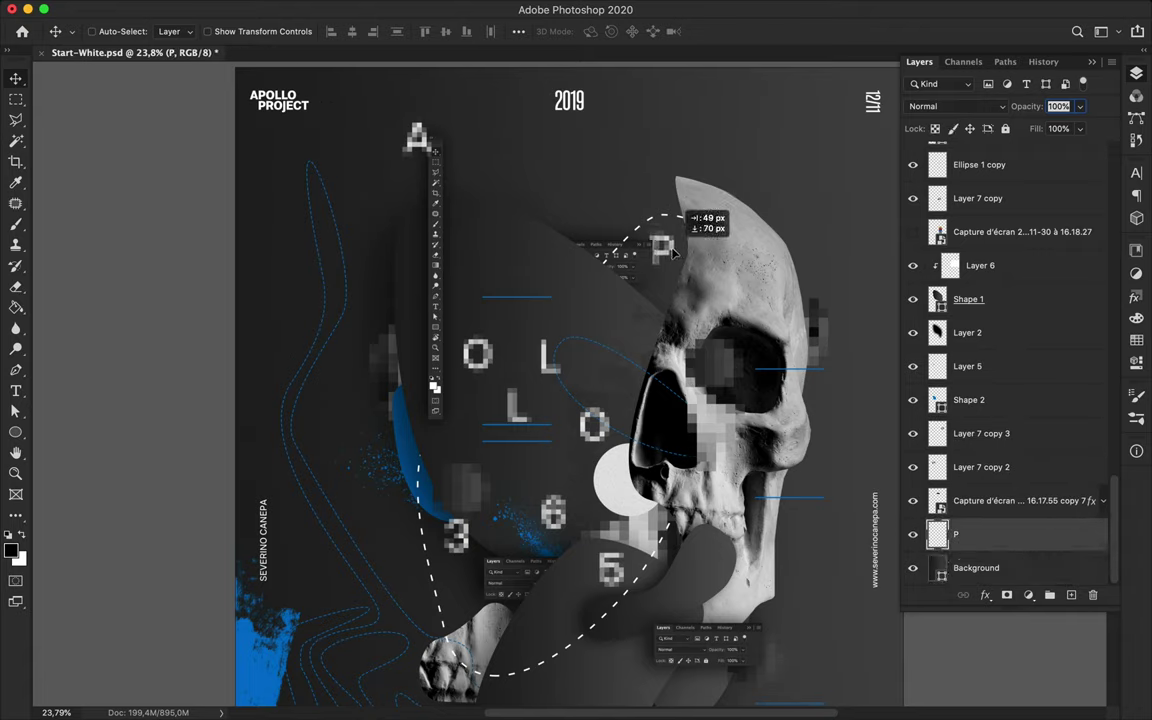
Step: Move the O up-left beneath Shape 5 and duplicate the L to the left
ctrl+click(445, 340)
drag(445, 340, 416, 270)
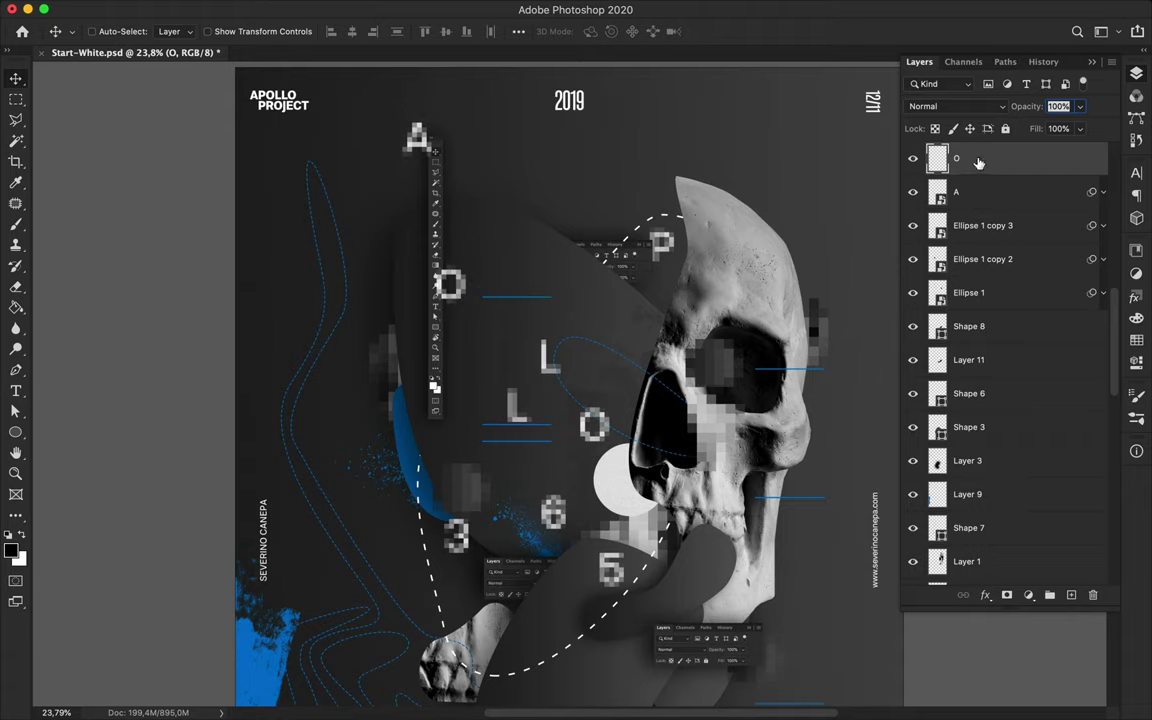
drag(978, 163, 989, 397)
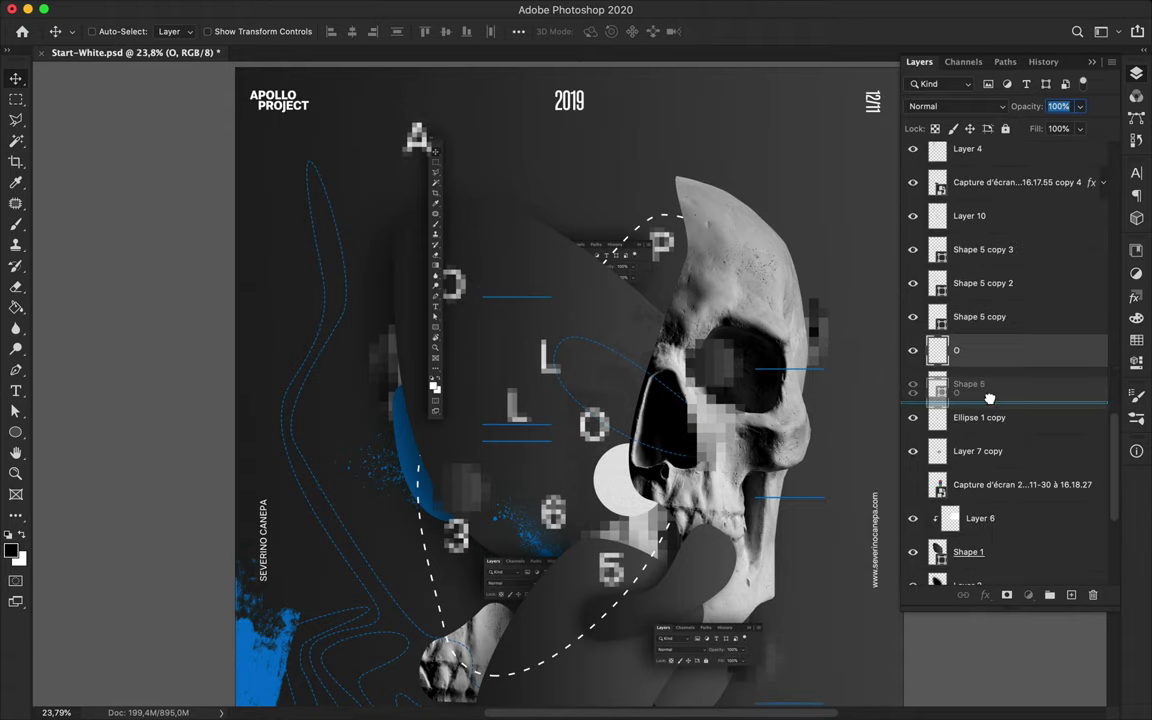
drag(546, 382, 668, 425)
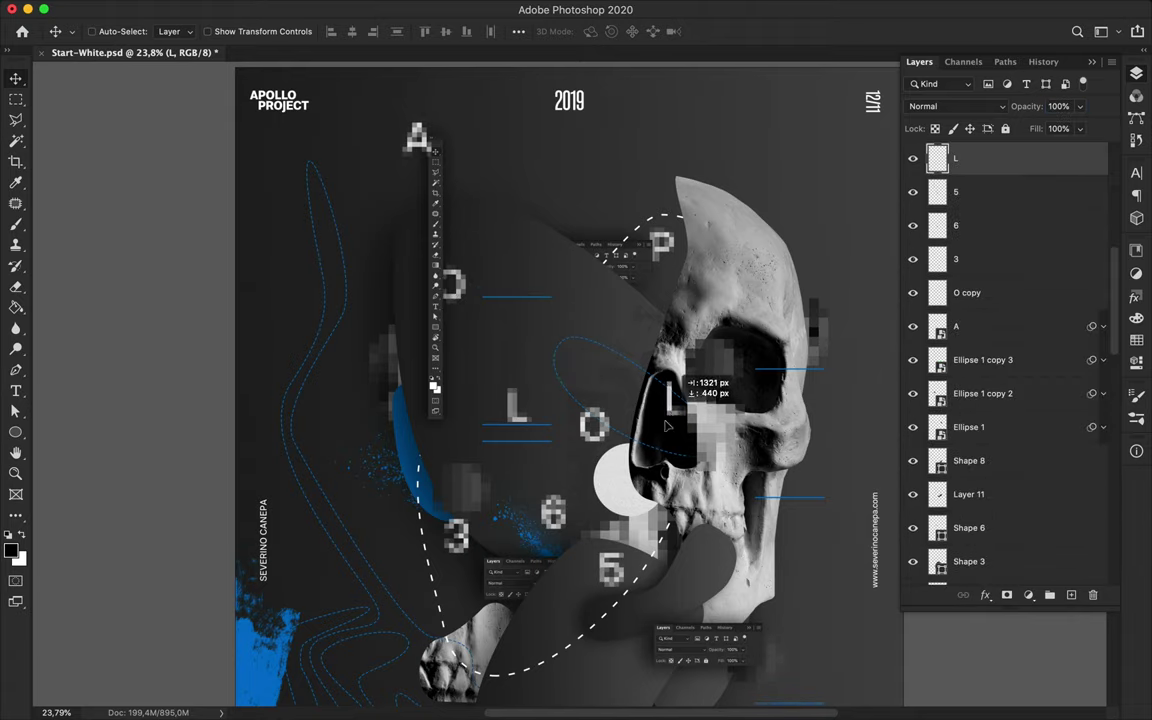
mouse_move(668, 425)
mouse_down()
mouse_move(395, 402)
mouse_move(380, 424)
mouse_up()
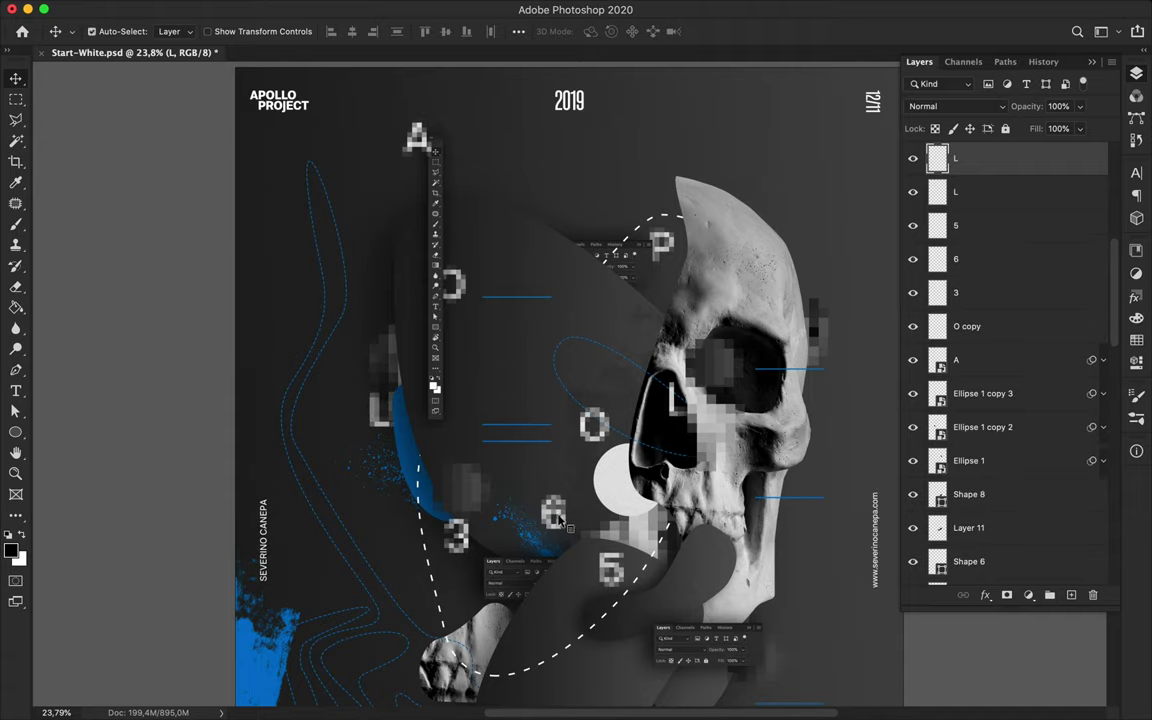
Step: Drop the 3's layer below Shape 1 in the stack
ctrl+click(420, 482)
scroll(1003, 427, down, 5)
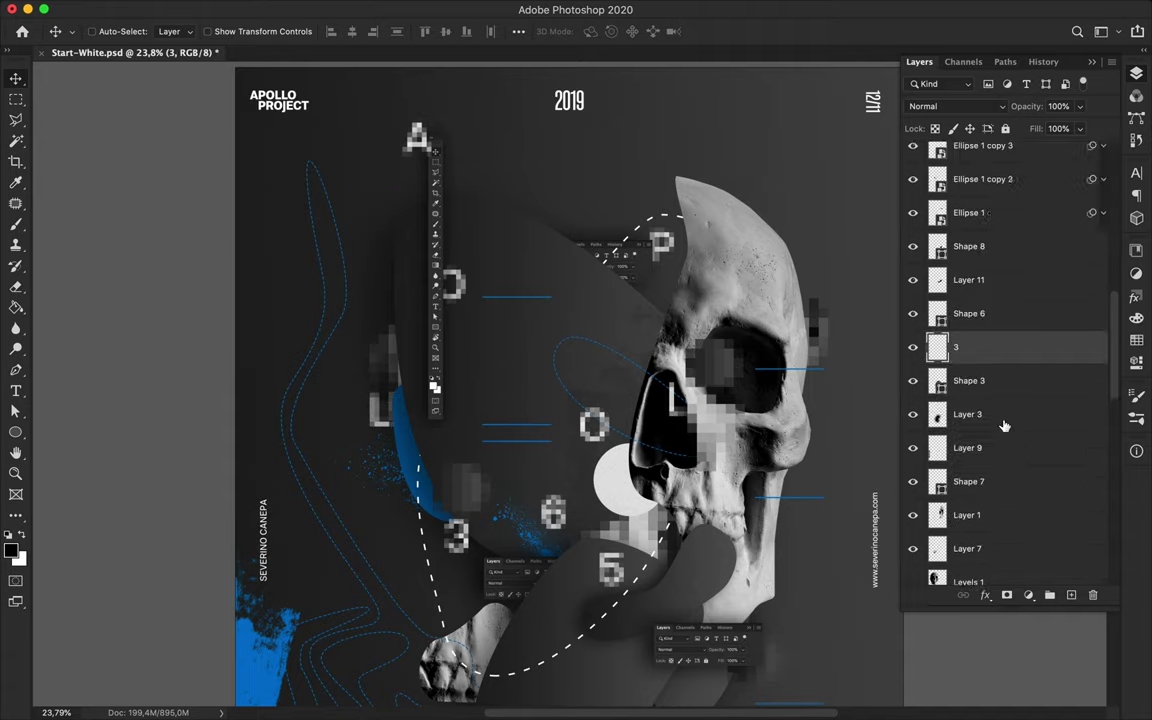
scroll(996, 262, down, 2)
drag(996, 262, 989, 474)
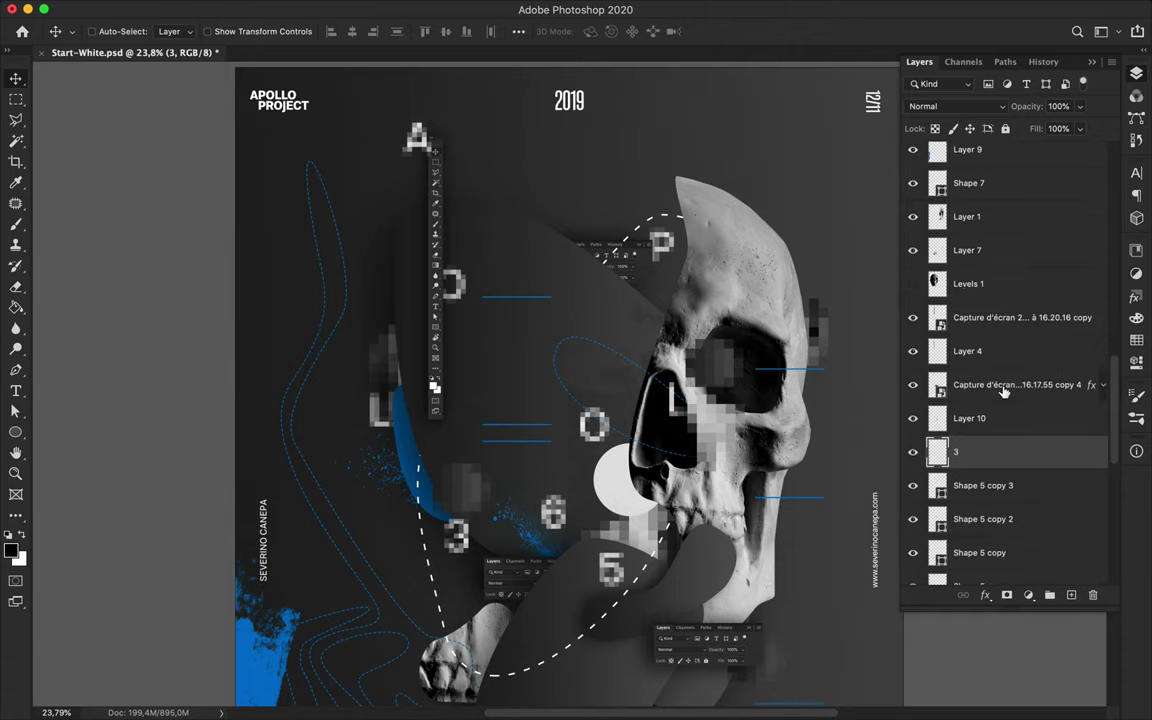
drag(989, 474, 990, 490)
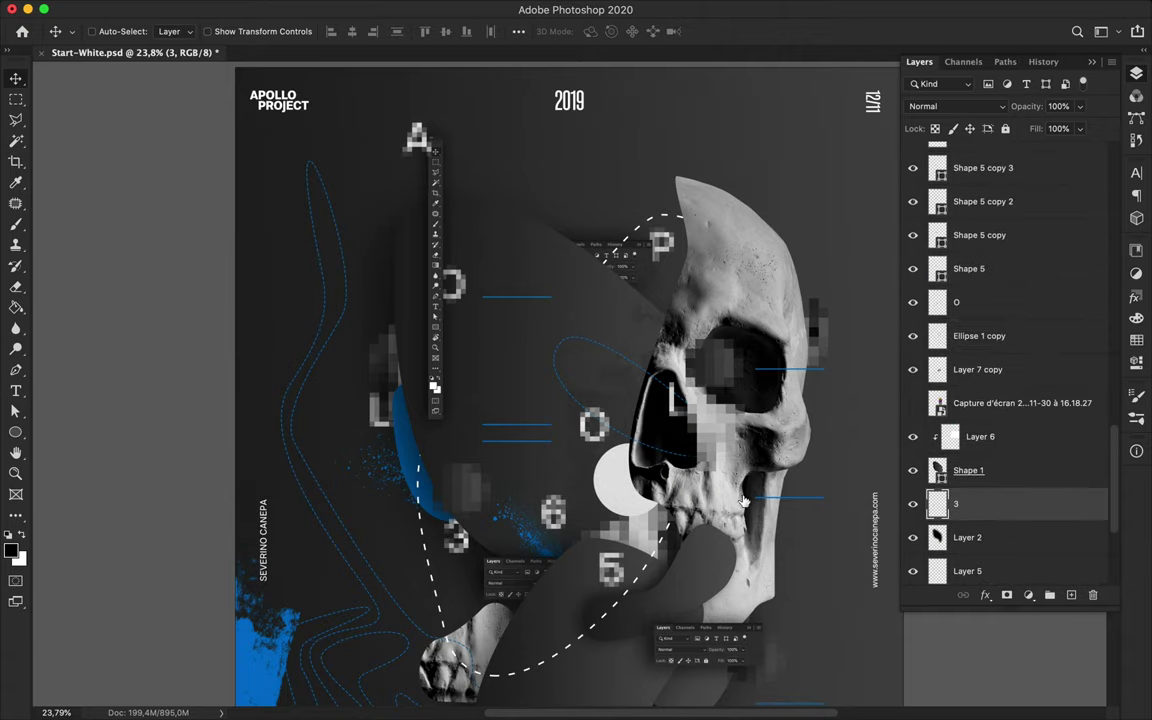
Step: Move the 6 down-left onto the jaw fragment and the 5 further down
ctrl+click(556, 527)
mouse_move(552, 516)
mouse_down()
mouse_move(511, 548)
mouse_move(534, 616)
mouse_up()
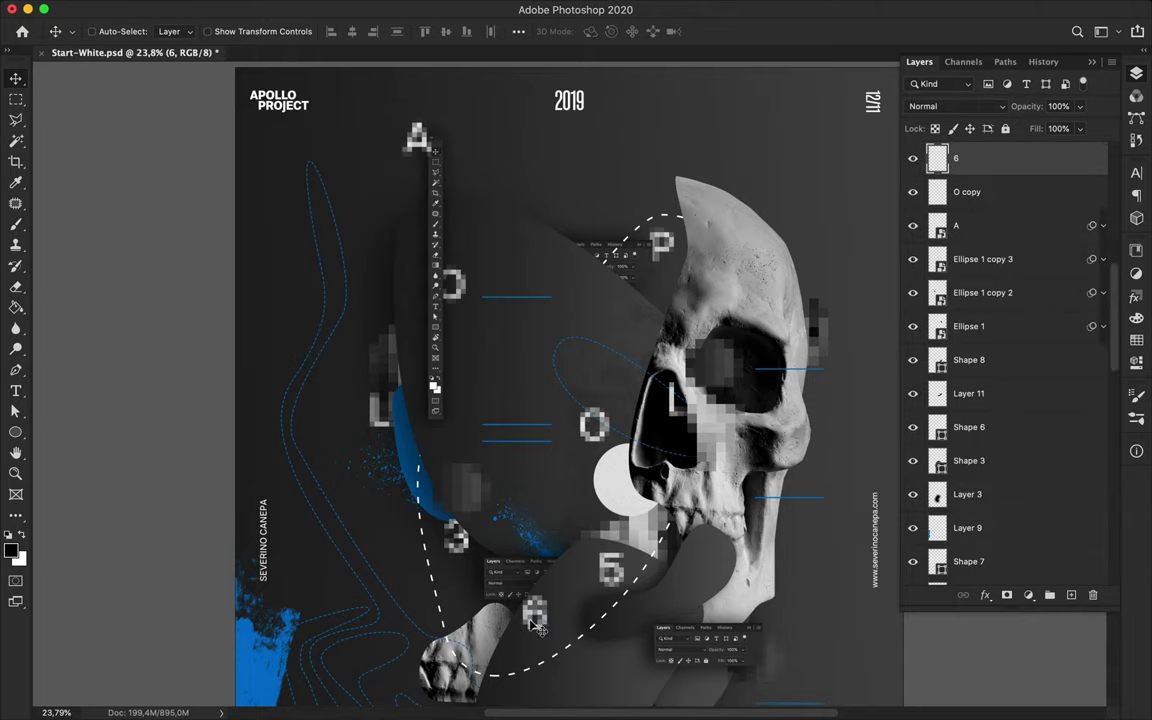
scroll(617, 345, down, 5)
ctrl+click(617, 345)
drag(617, 345, 544, 580)
ctrl+click(535, 387)
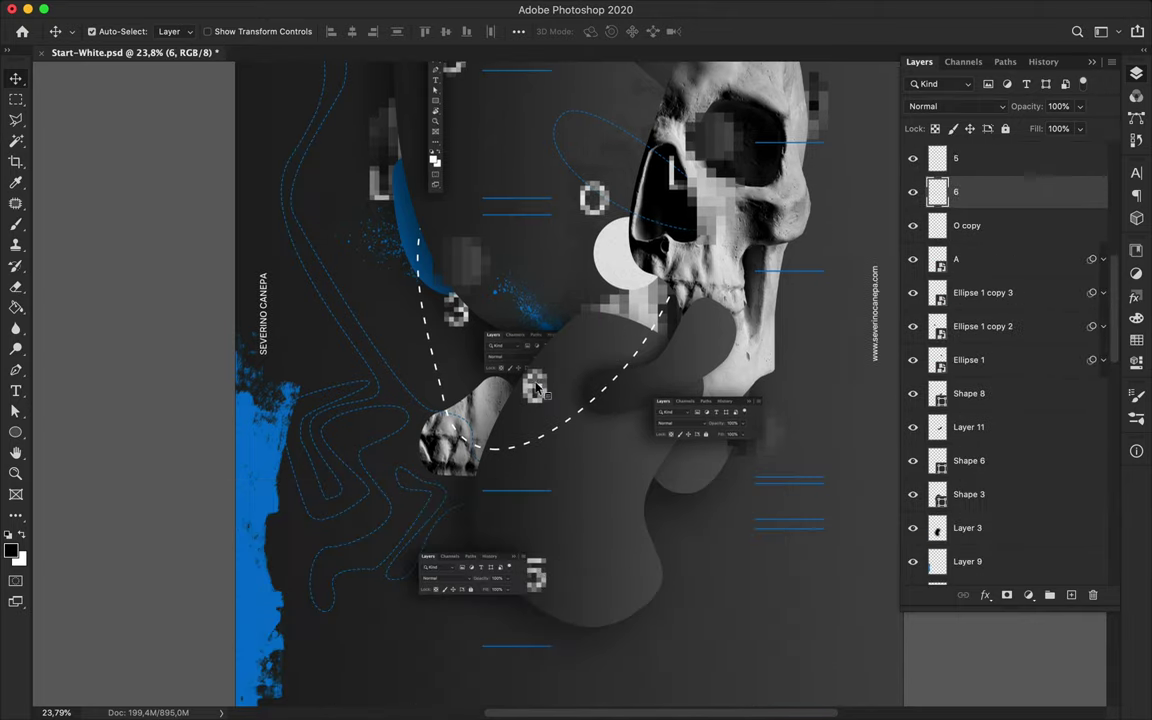
scroll(515, 420, down, 3)
scroll(515, 400, up, 5)
ctrl+click(515, 370)
scroll(515, 358, up, 5)
scroll(511, 358, up, 2)
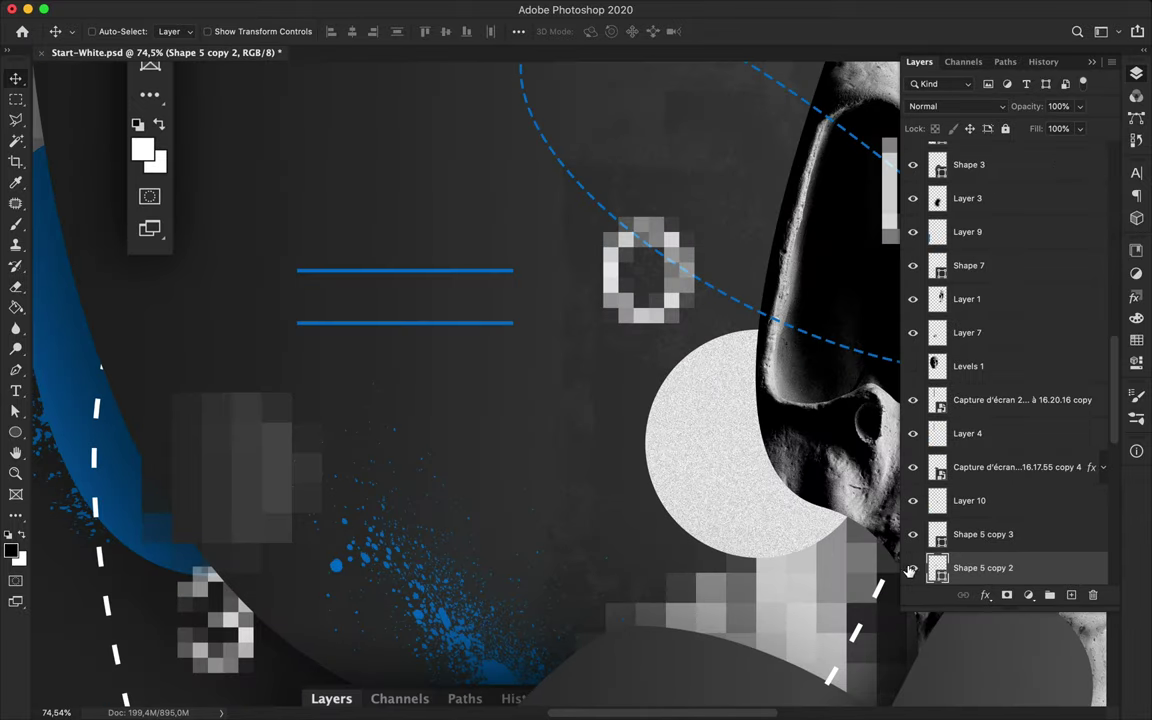
Step: Thicken the lower blue line and duplicate it lower down, raising the copy's layer
key(a)
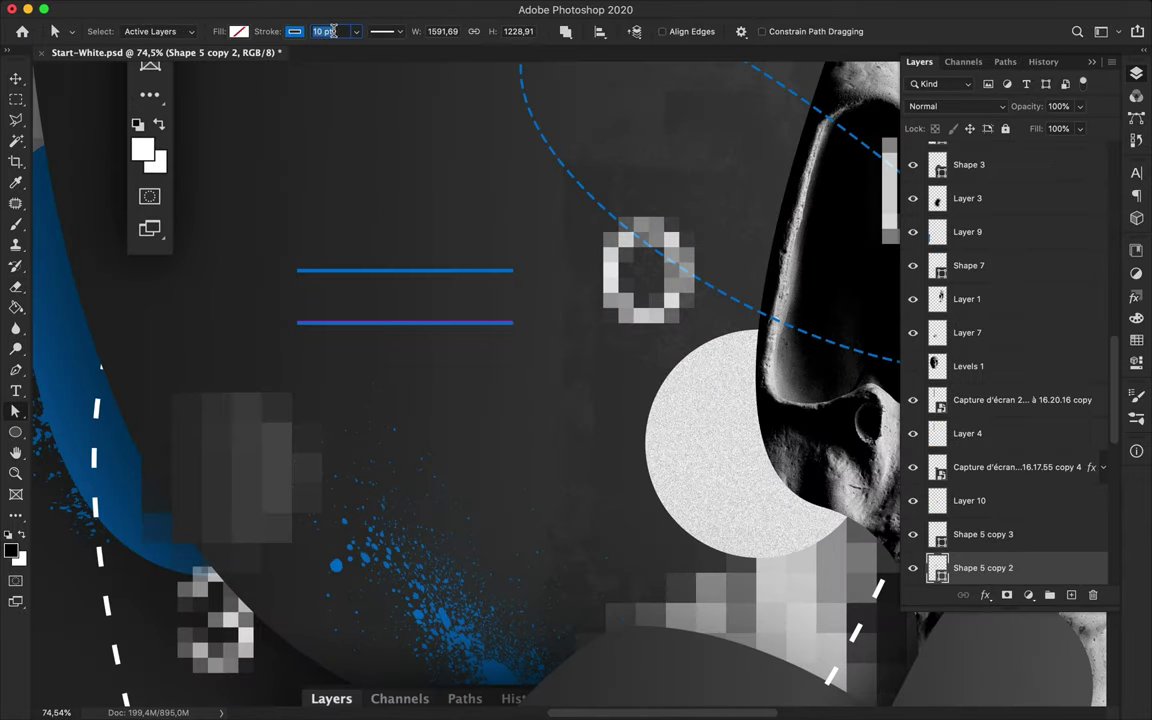
key(Return)
key(v)
scroll(430, 178, down, 3)
scroll(430, 178, down, 3)
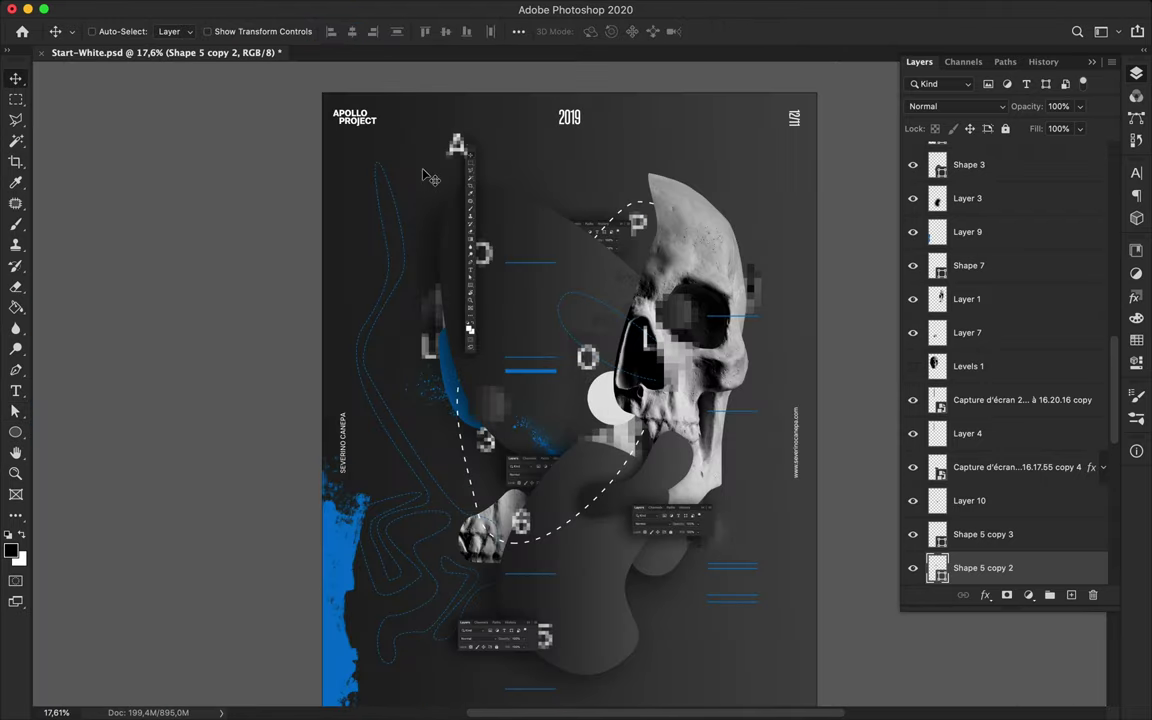
drag(547, 432, 547, 657)
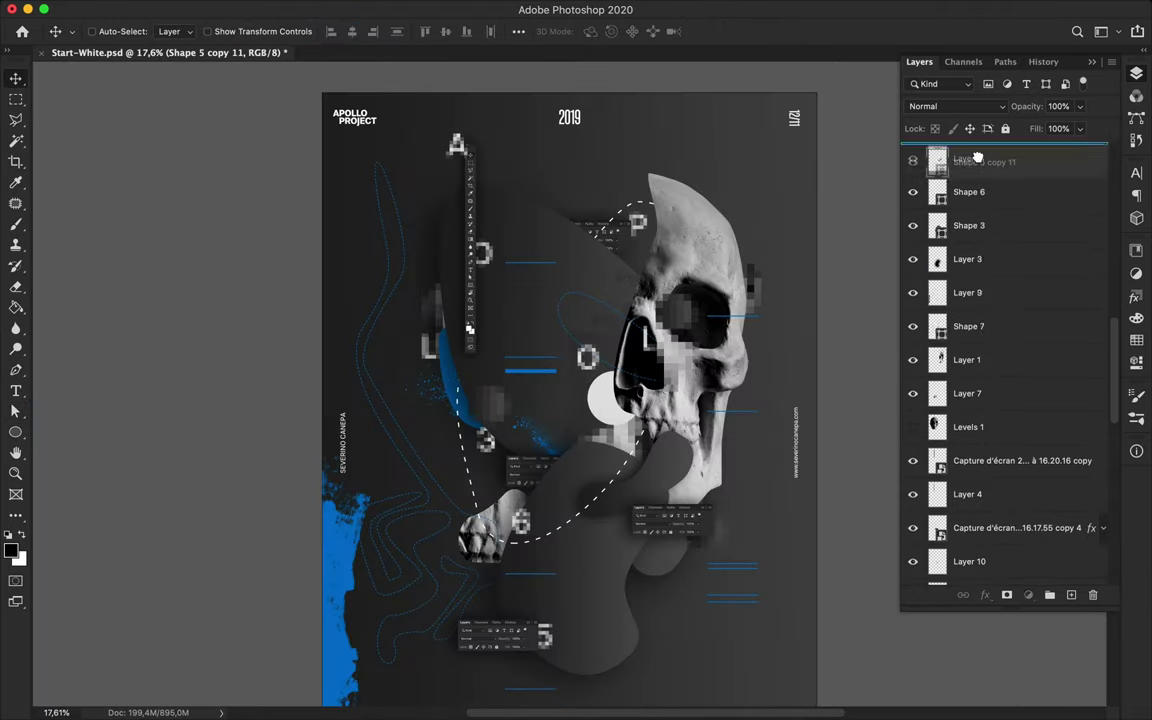
drag(960, 567, 960, 175)
Step: Set the copied blue line's stroke width to 33 pt
key(a)
double_click(326, 31)
text(33)
key(Return)
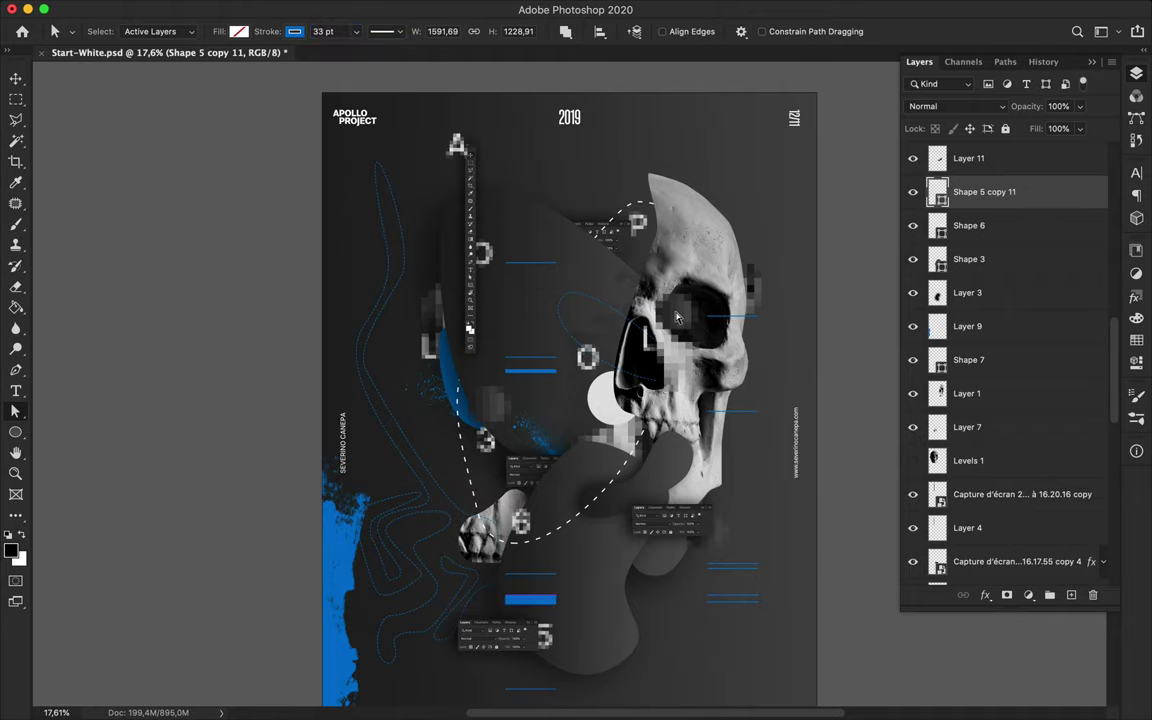
Step: Draw a blue stroked ring and move it up beside the P
key(u)
mouse_move(558, 147)
mouse_down()
mouse_move(645, 232)
mouse_move(660, 350)
mouse_up()
key(v)
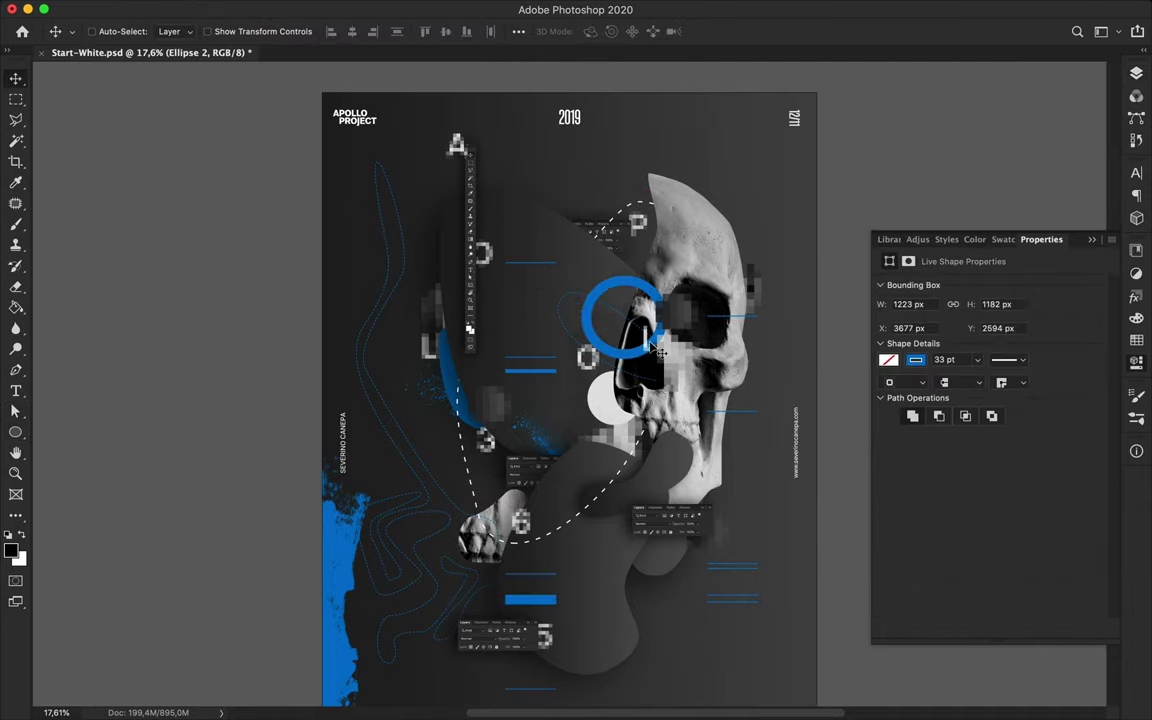
click(1136, 73)
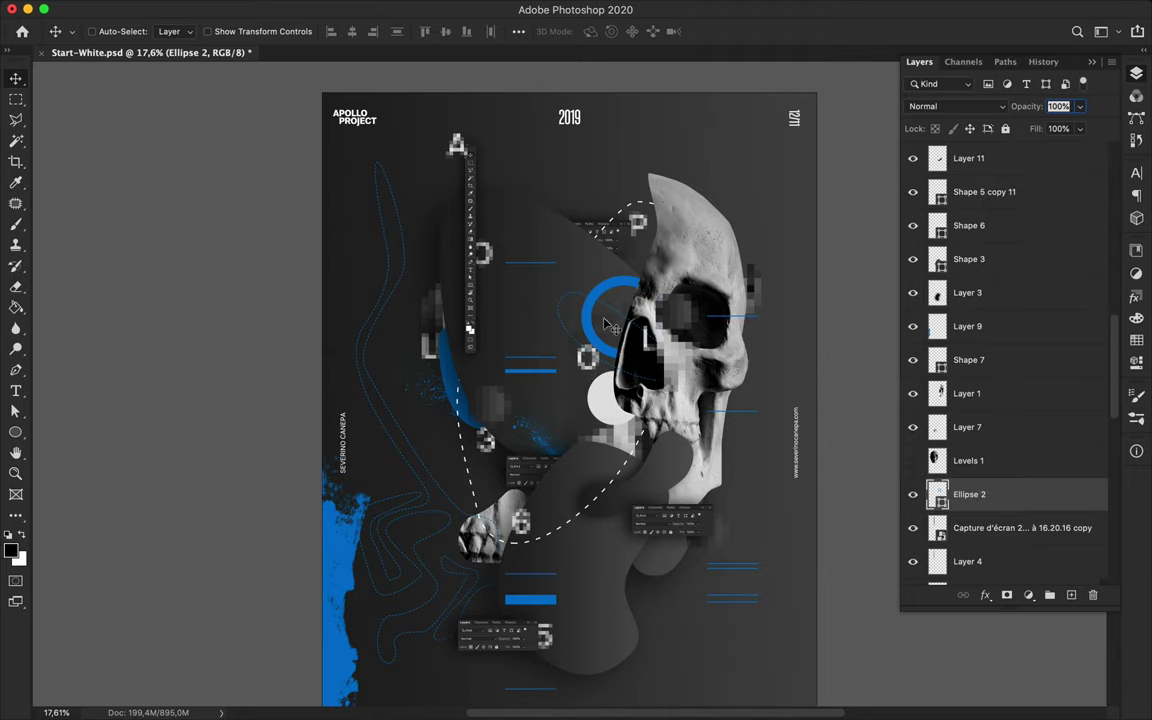
drag(620, 290, 648, 245)
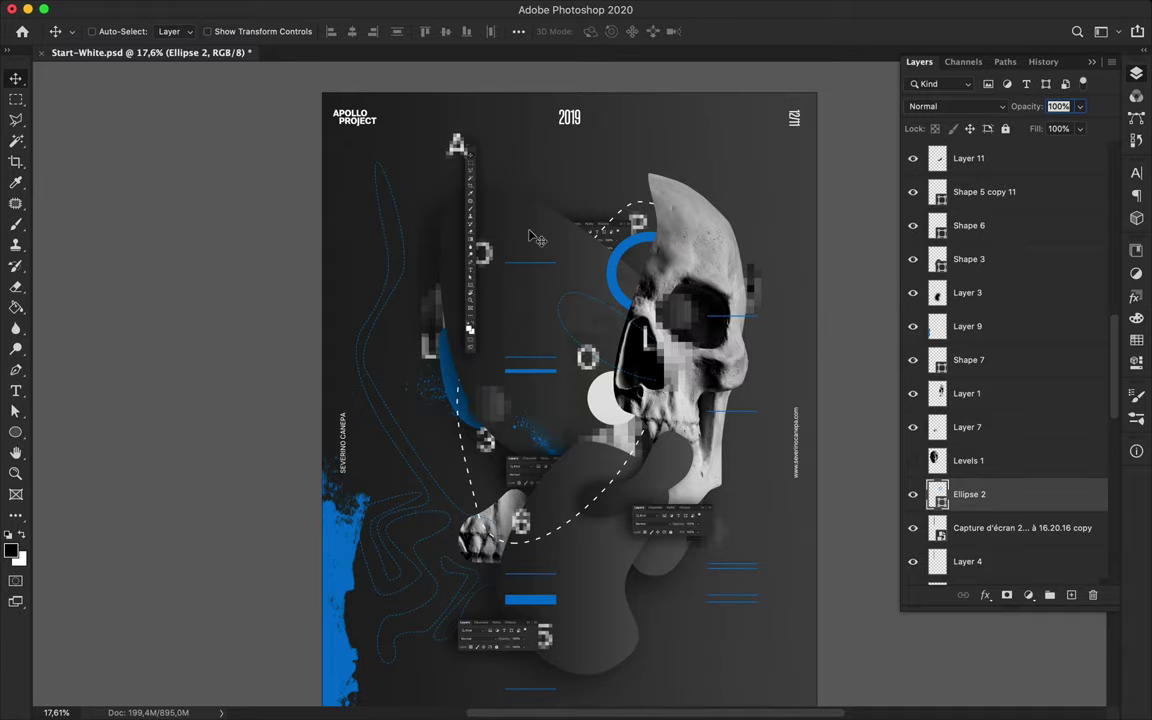
Step: Save the finished skull poster PSD with Ctrl+S
key(ctrl+s)
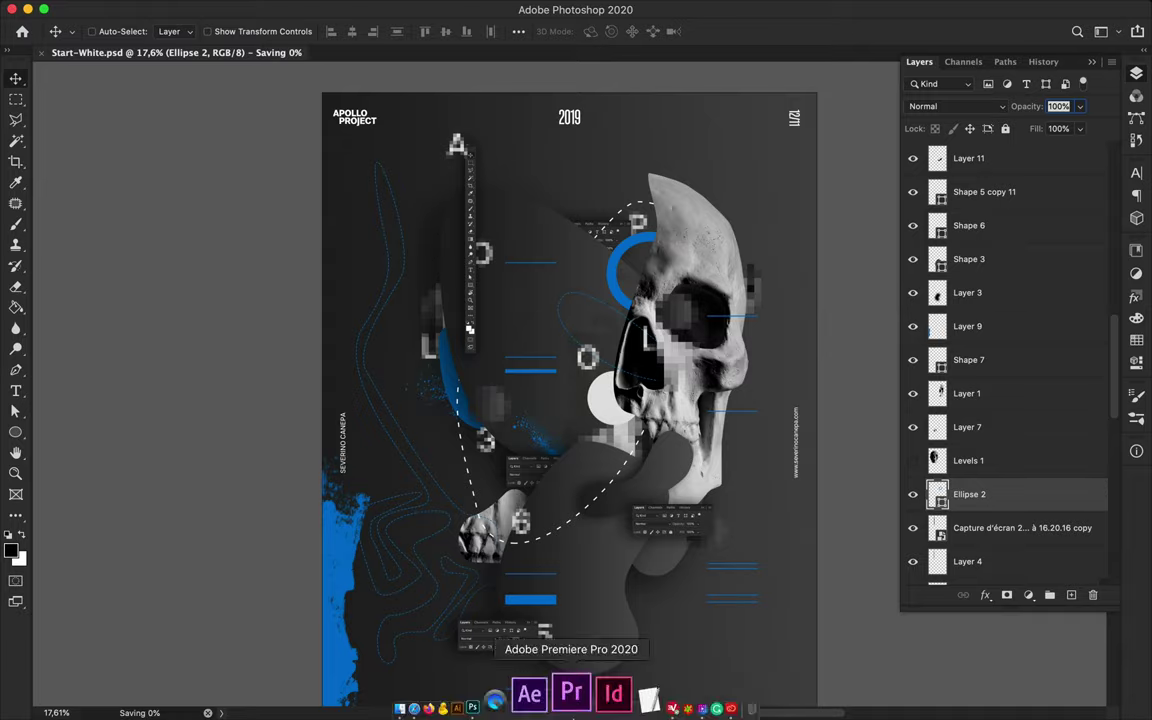
click(807, 9)
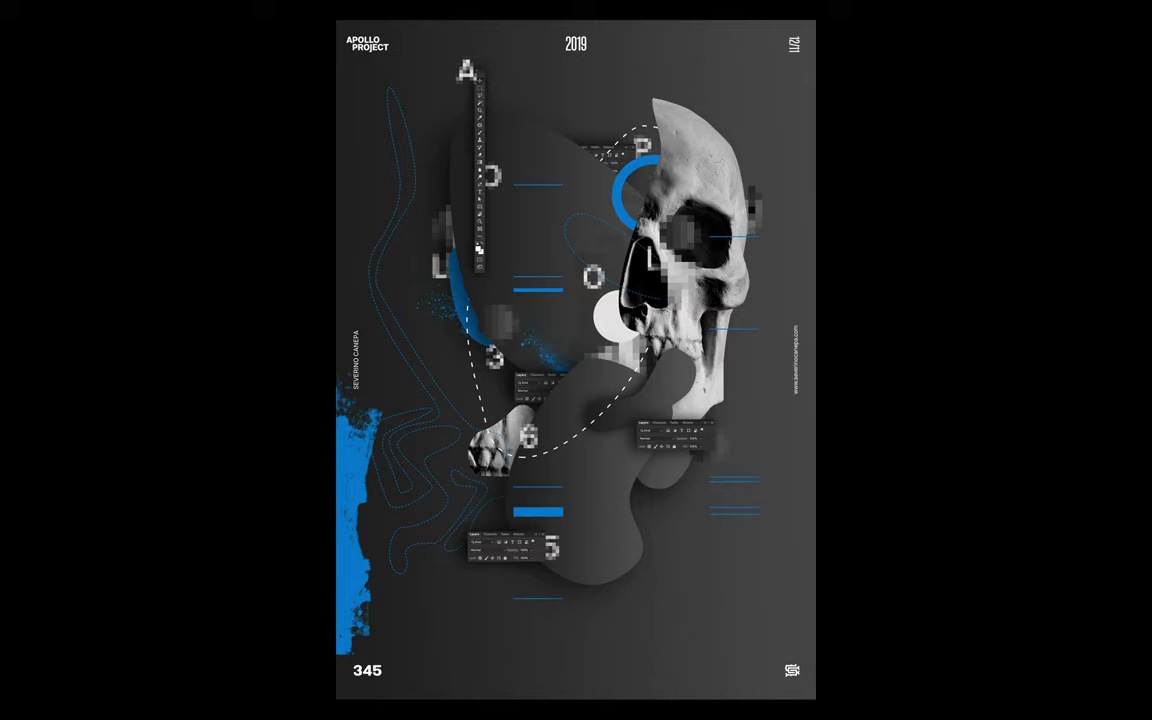